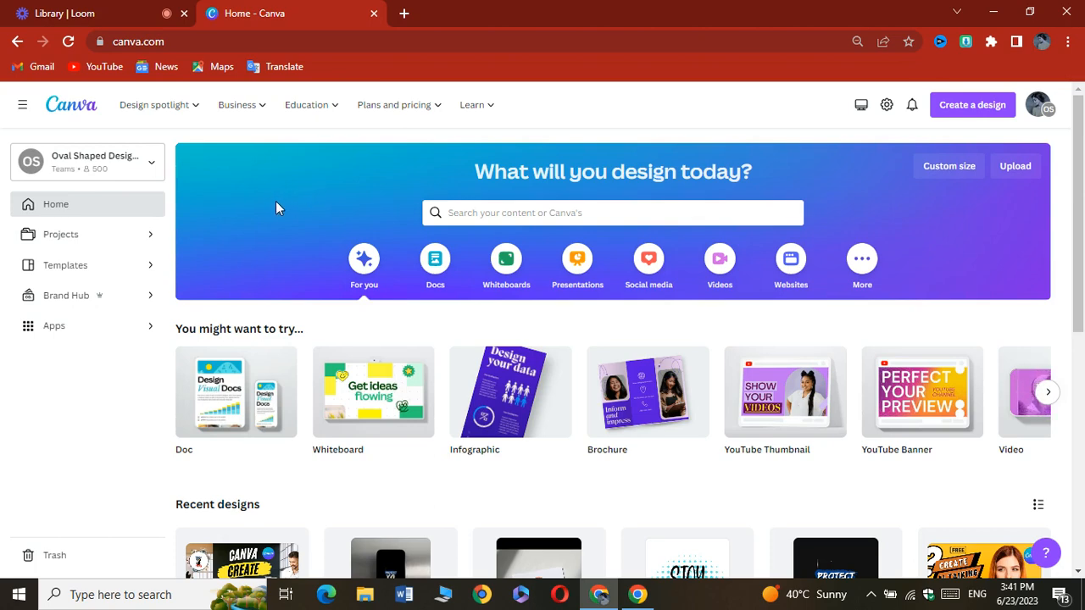
- Open the Brochures page from the marketing designs in the design spotlight
mouse_move(251, 105)
mouse_move(174, 102)
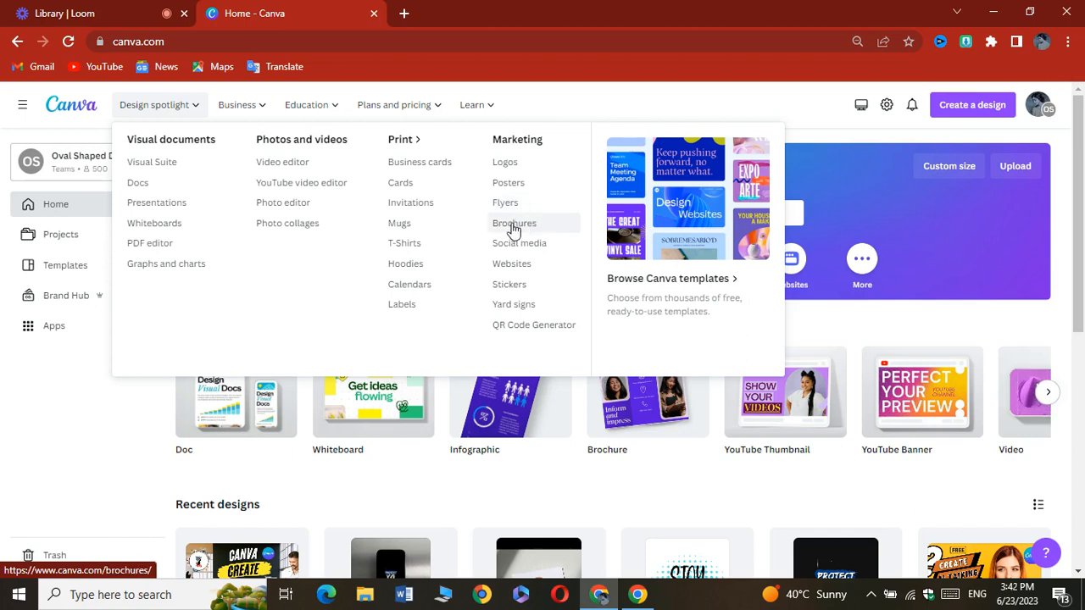
click(512, 227)
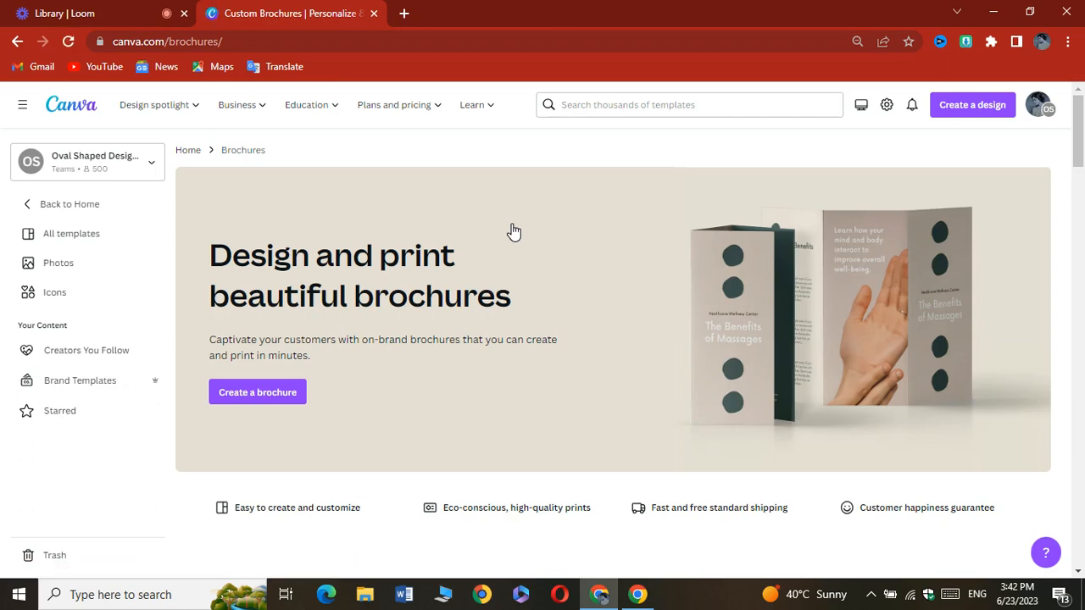
- Browse the brochure templates and open the brown Summer Adventure Camping trifold template for editing
scroll(487, 234, down, 4)
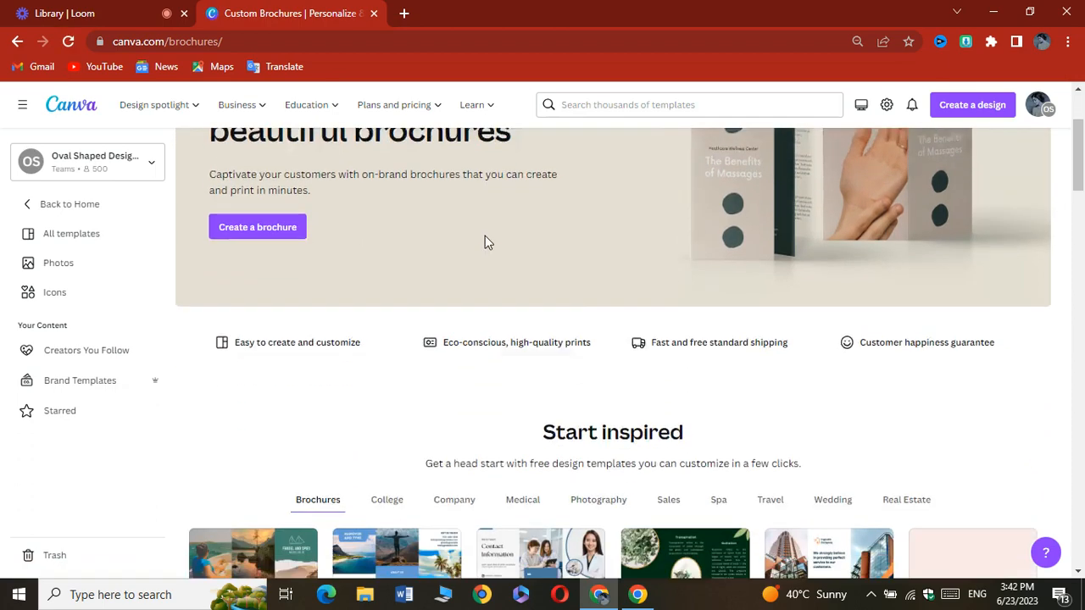
scroll(492, 241, down, 1)
scroll(498, 240, down, 1)
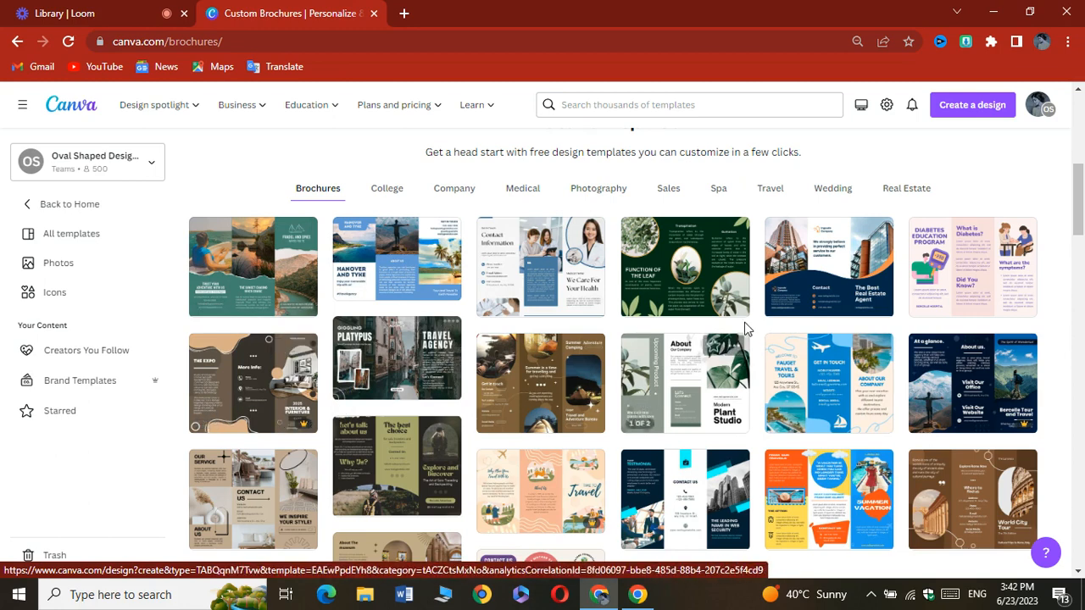
scroll(848, 343, down, 1)
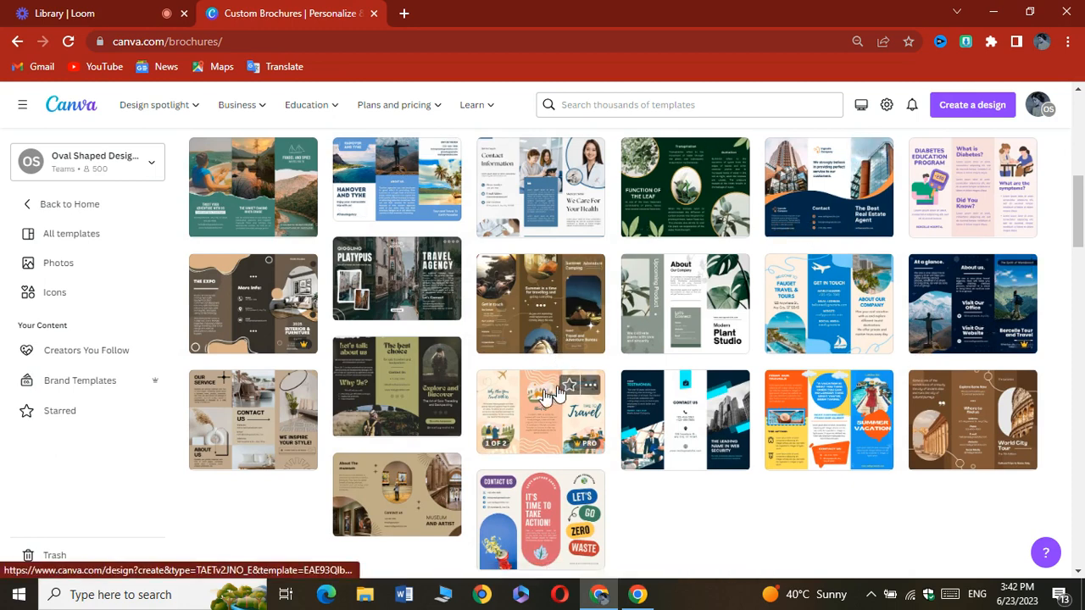
scroll(559, 390, up, 1)
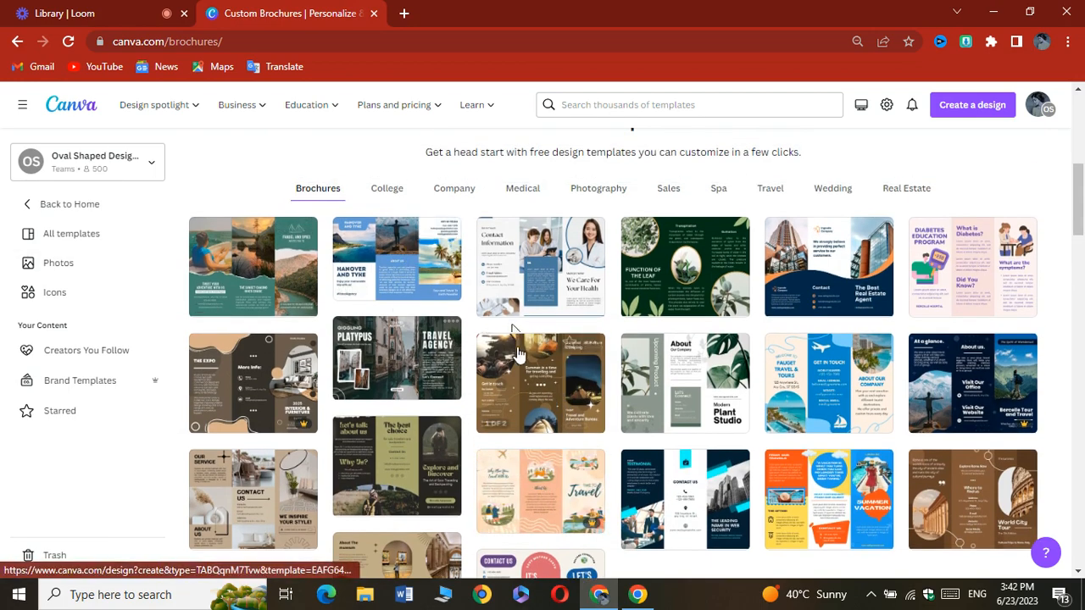
click(529, 376)
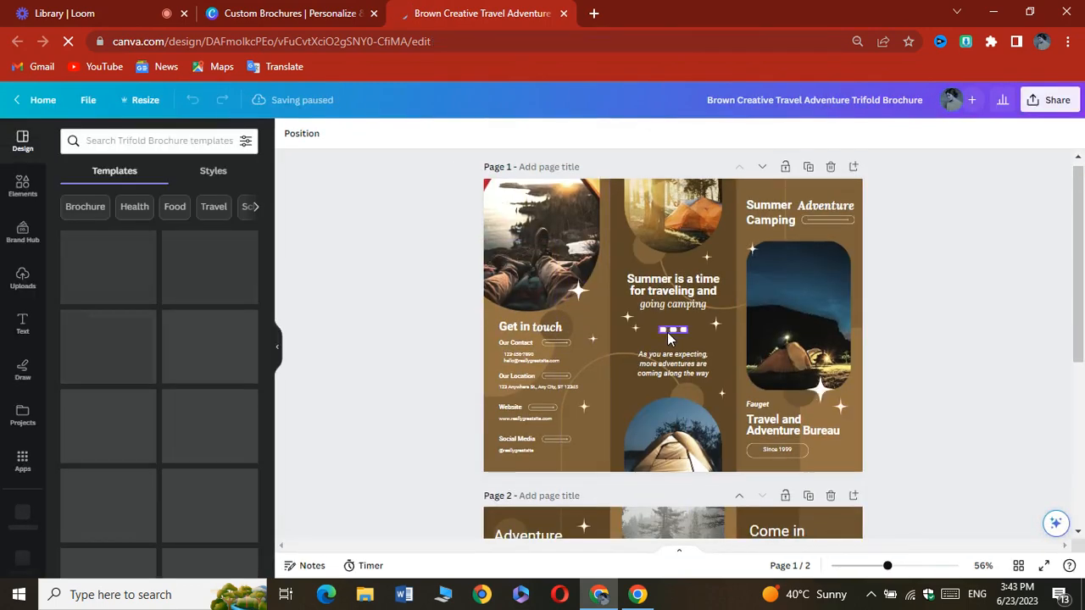
scroll(667, 332, down, 5)
scroll(670, 415, up, 5)
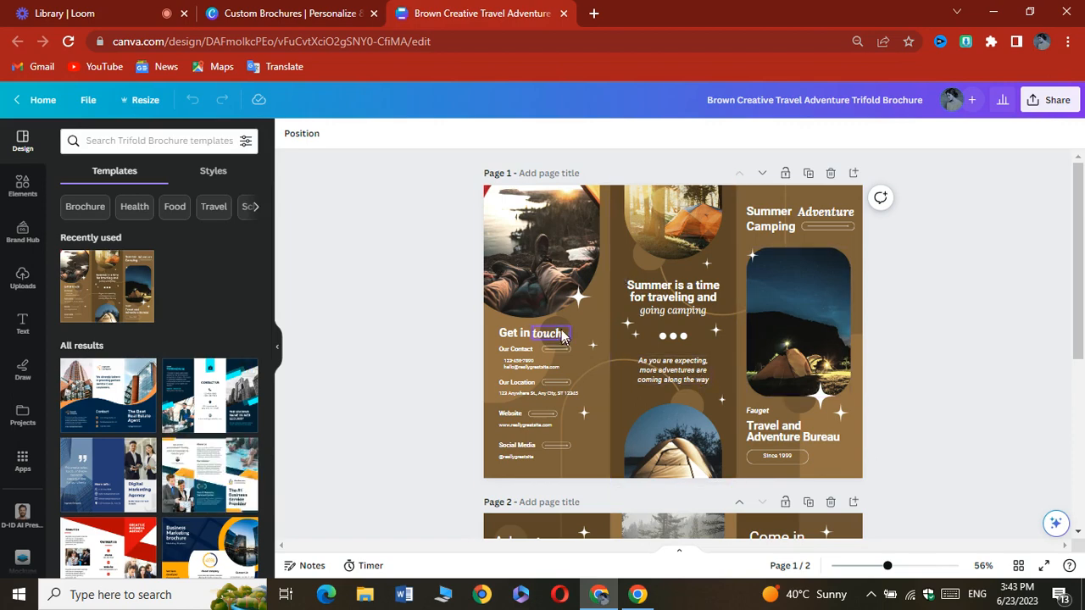
- Apply both pages of the Modern Marketing Trifold Brochure template to the design
scroll(80, 419, down, 1)
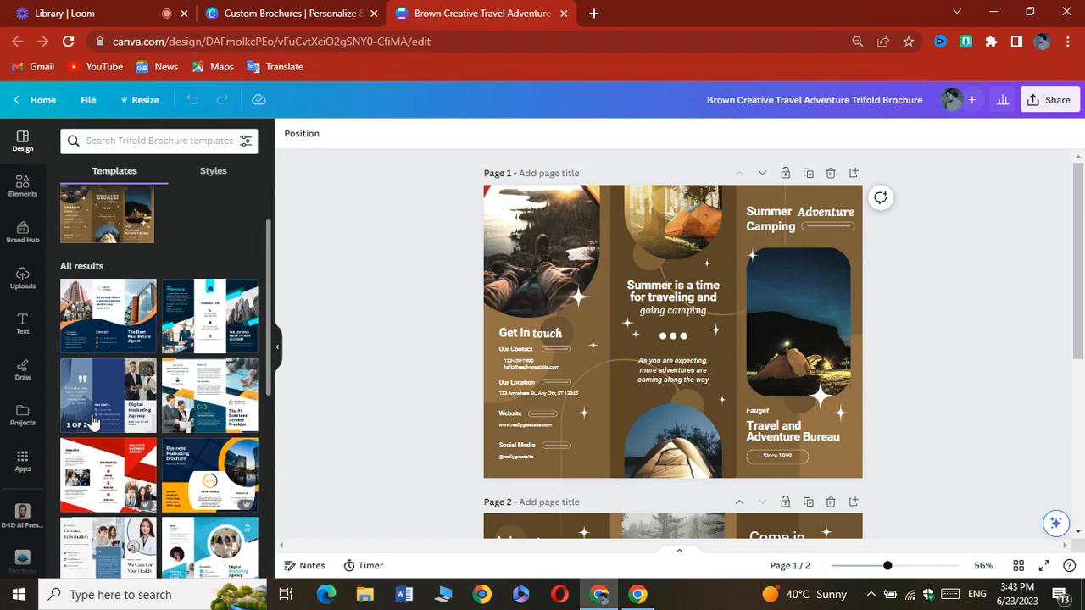
click(194, 477)
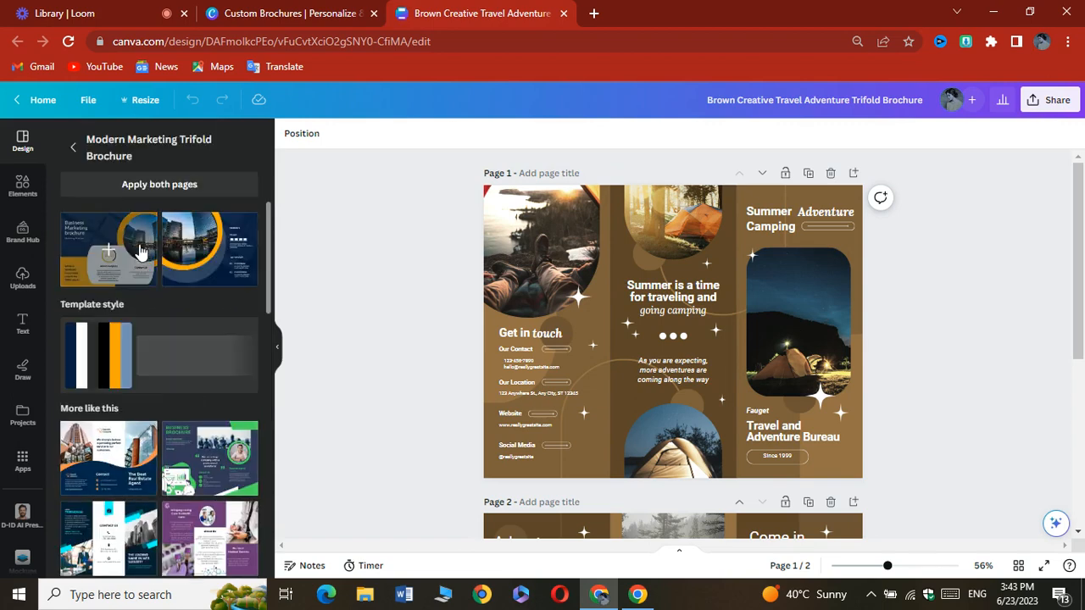
click(140, 246)
click(151, 186)
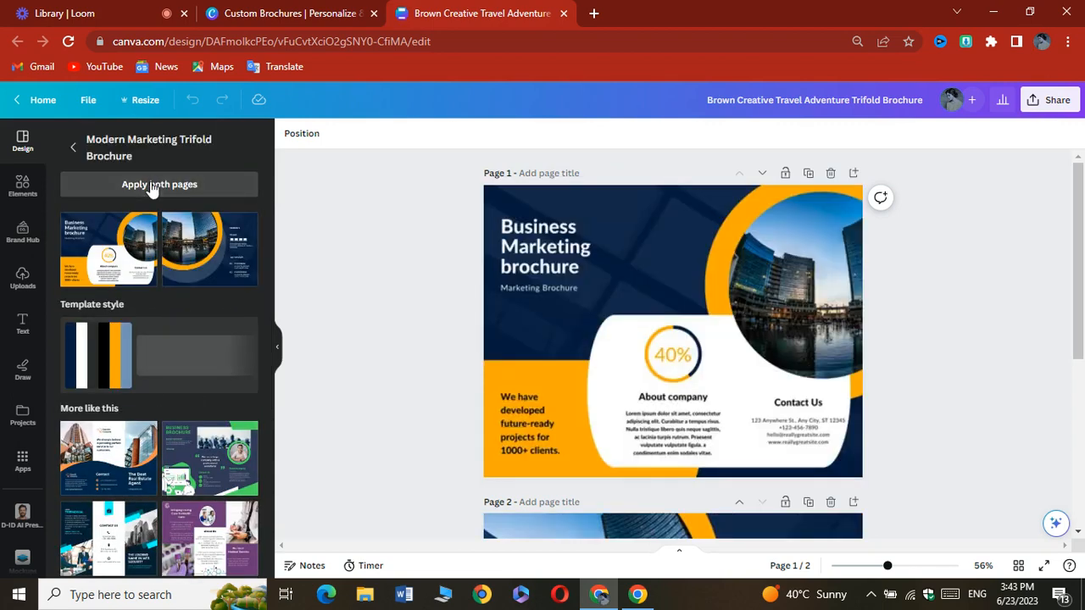
scroll(539, 333, down, 2)
scroll(539, 332, down, 2)
scroll(539, 332, up, 3)
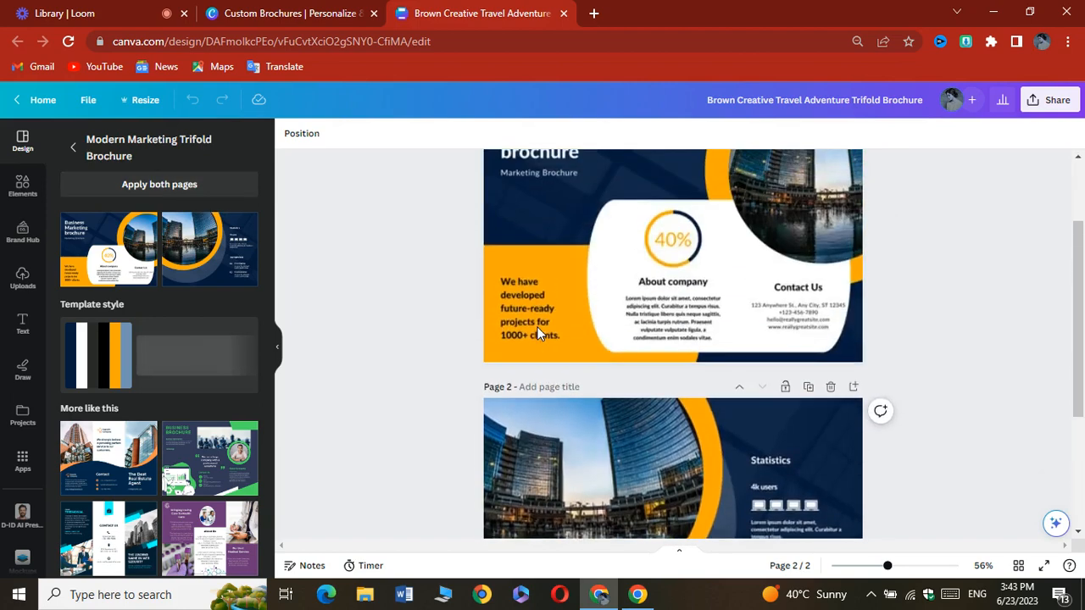
- Change the page 1 background colour to the dark grey from the photo colours
click(619, 276)
scroll(614, 335, up, 1)
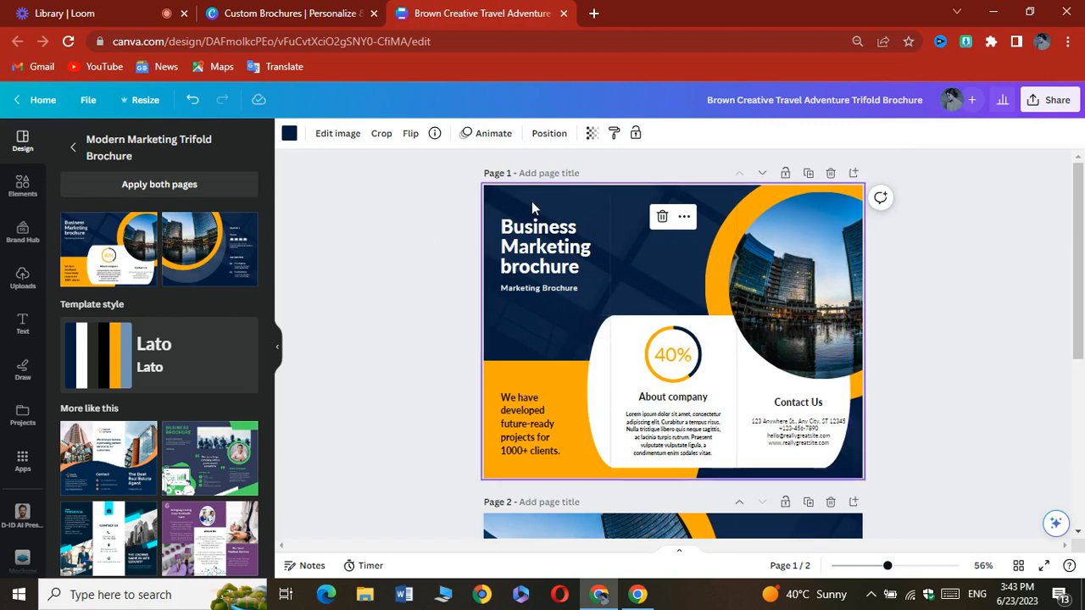
click(290, 134)
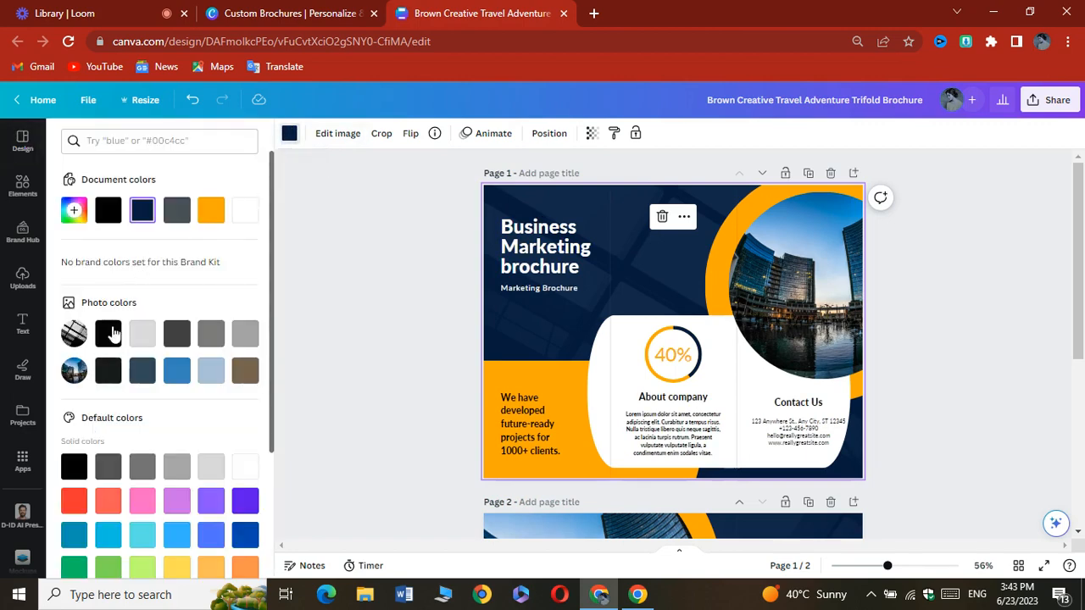
click(140, 372)
scroll(170, 381, down, 1)
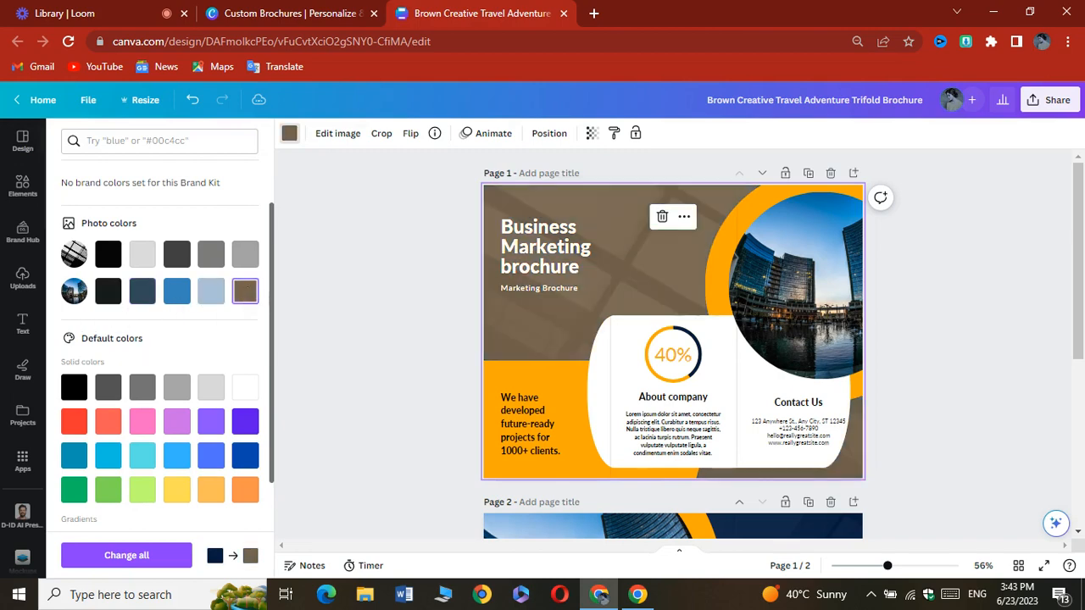
click(177, 256)
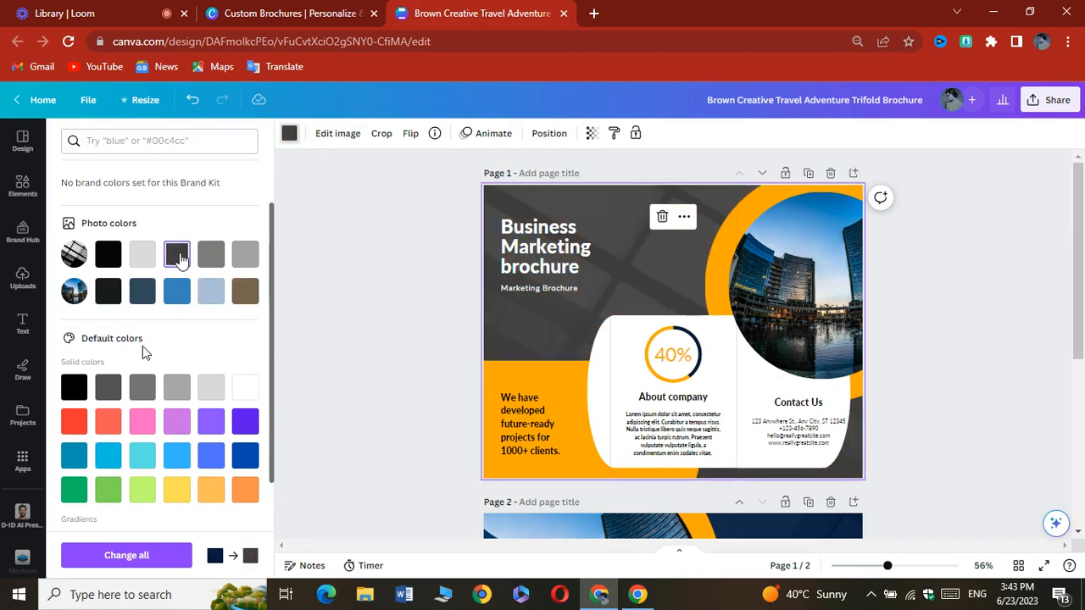
- Change the page 2 background to the same dark grey document colour and review both pages
scroll(358, 262, down, 3)
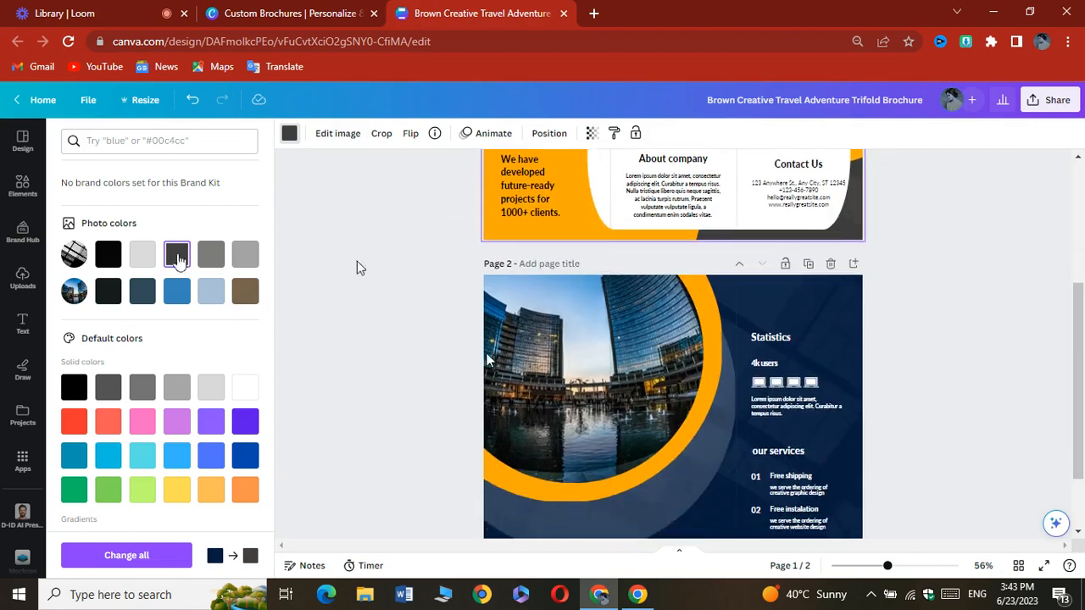
click(787, 312)
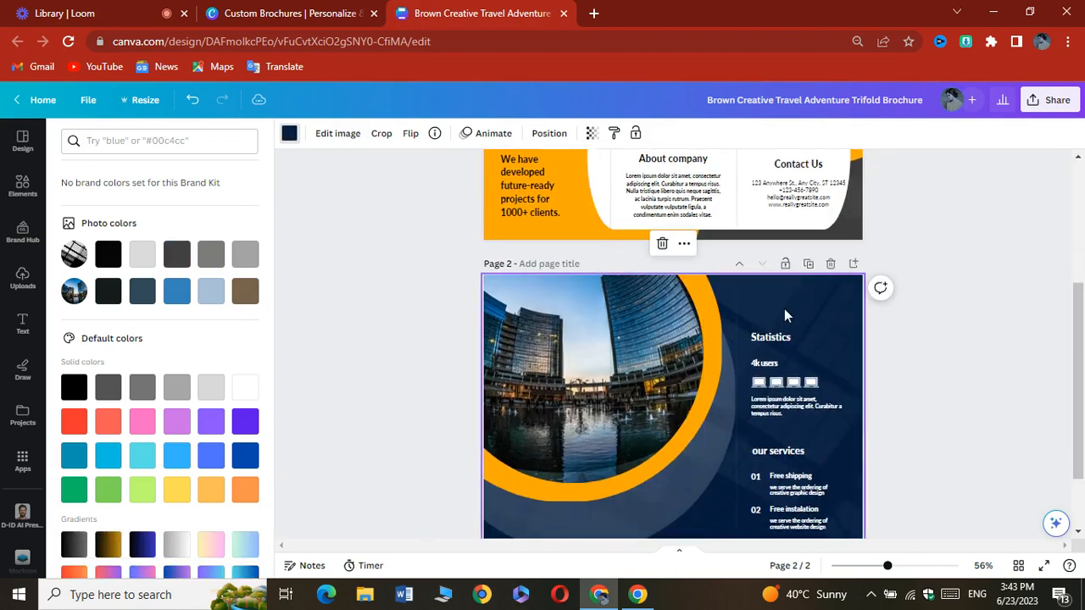
click(287, 135)
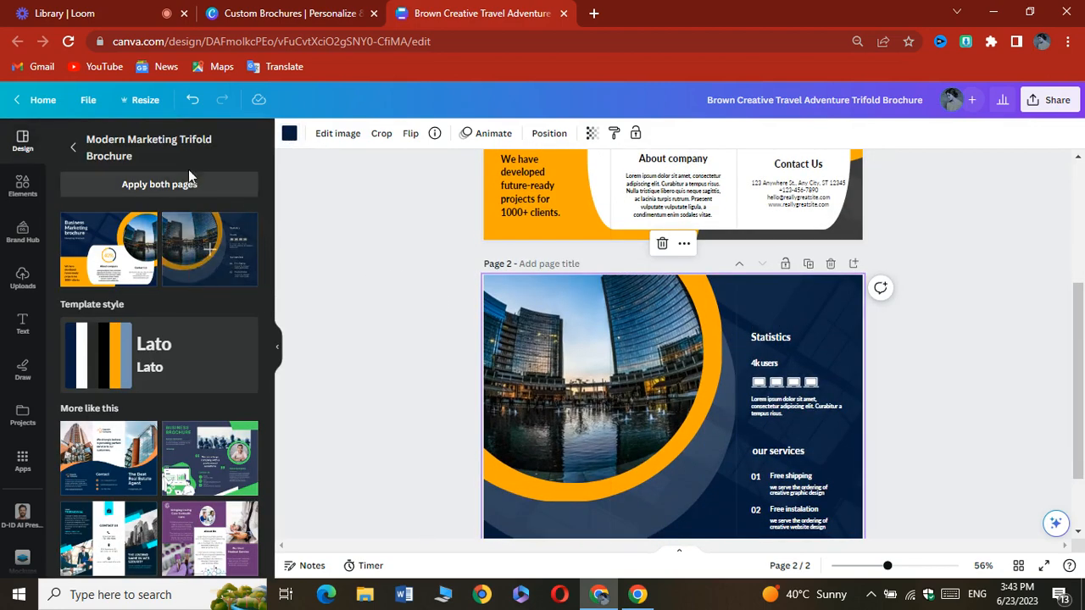
click(288, 136)
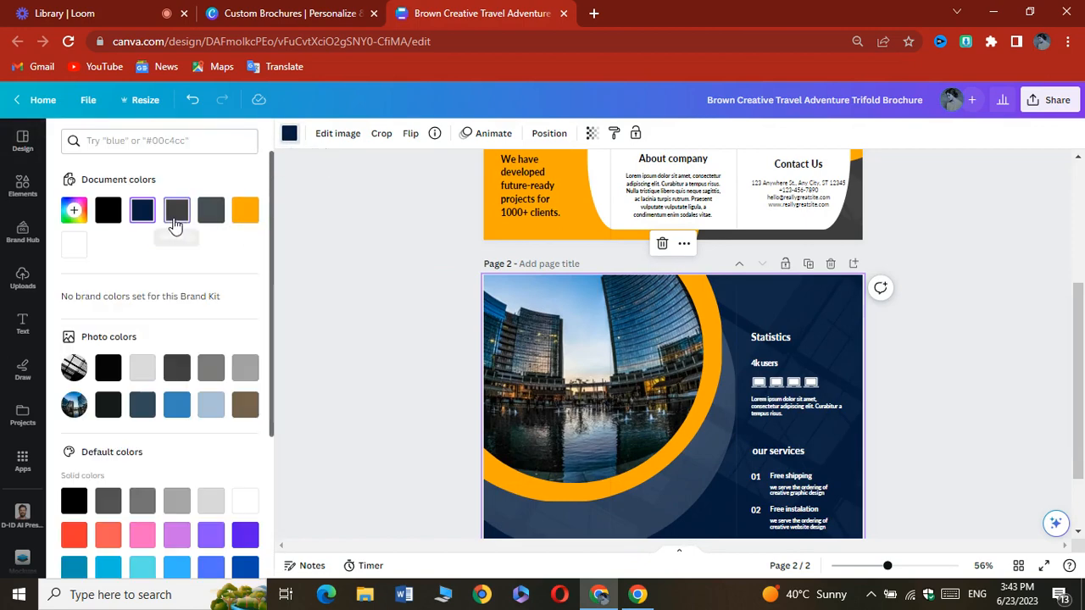
click(176, 209)
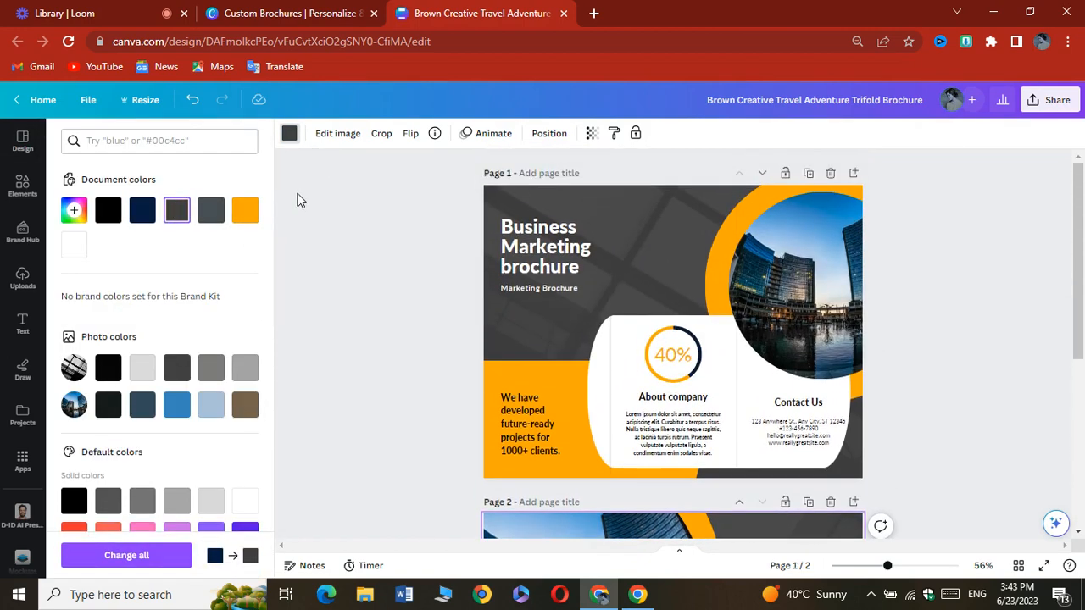
scroll(302, 202, down, 1)
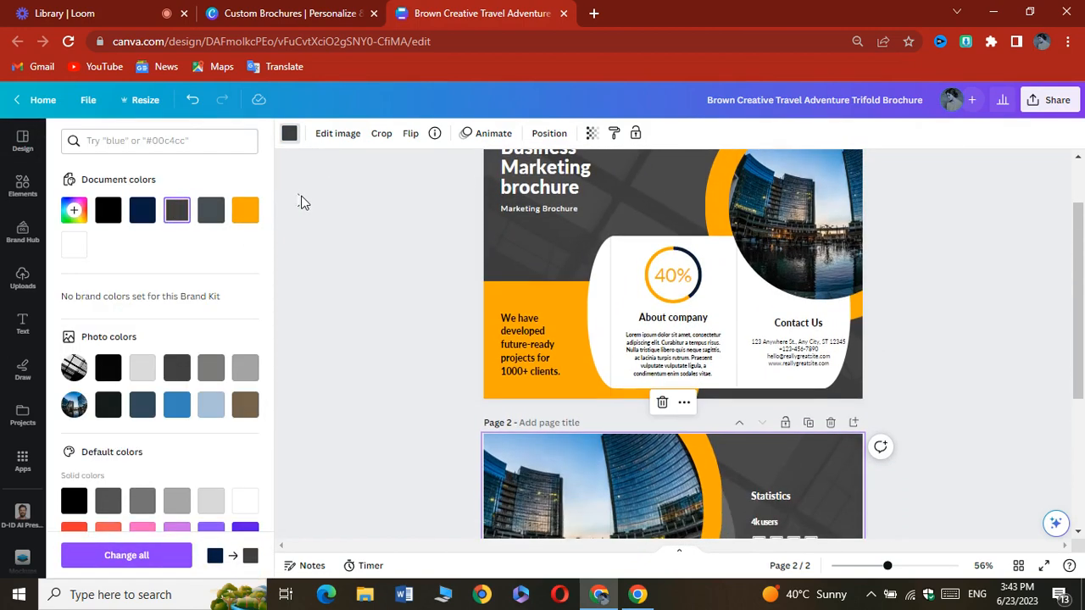
scroll(303, 202, up, 1)
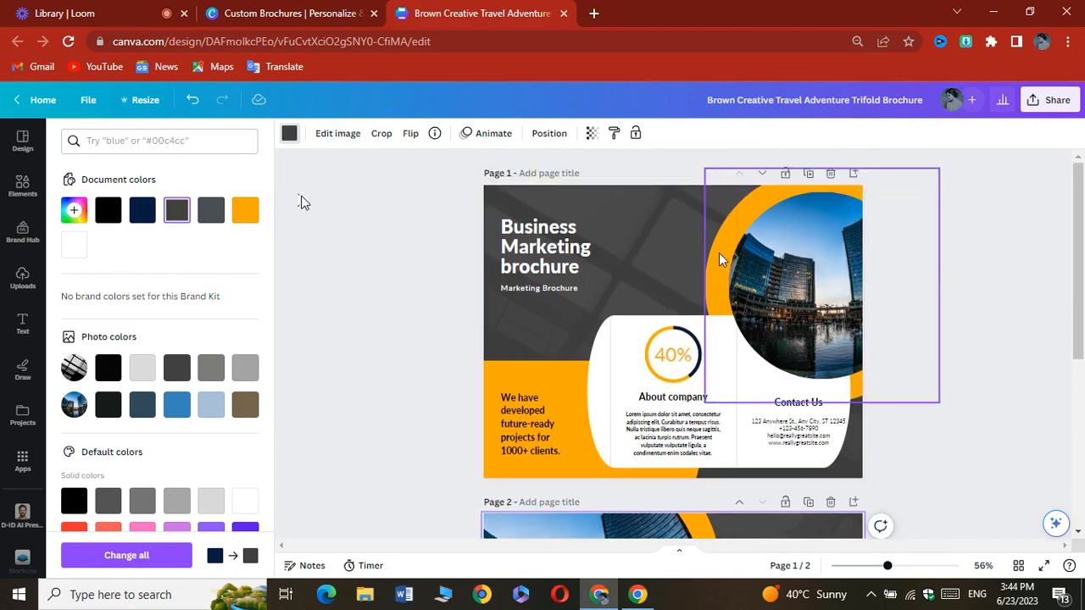
scroll(300, 202, down, 3)
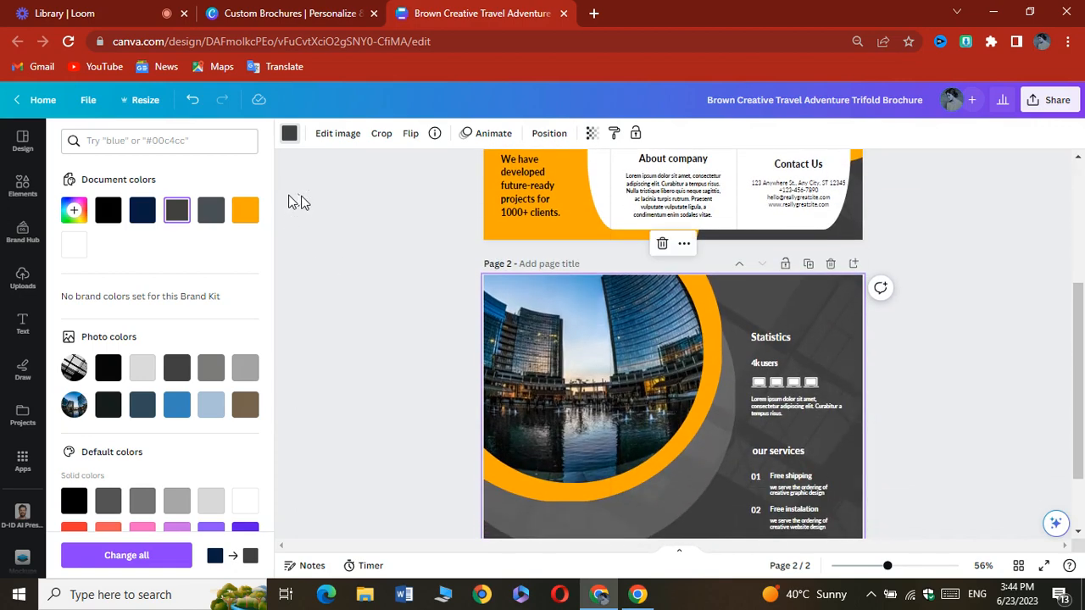
scroll(297, 202, down, 1)
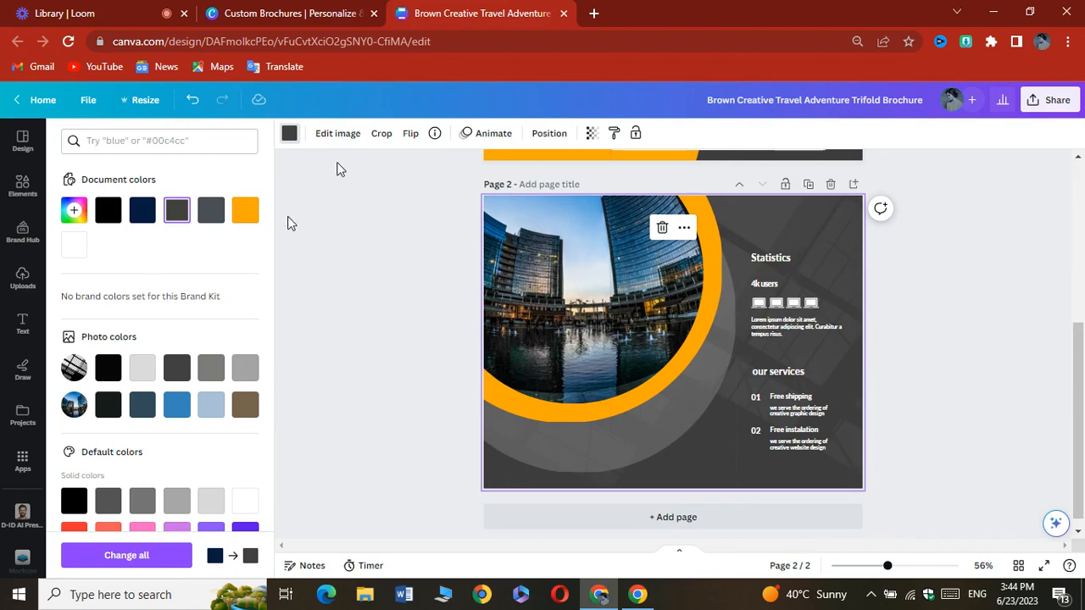
scroll(523, 191, up, 4)
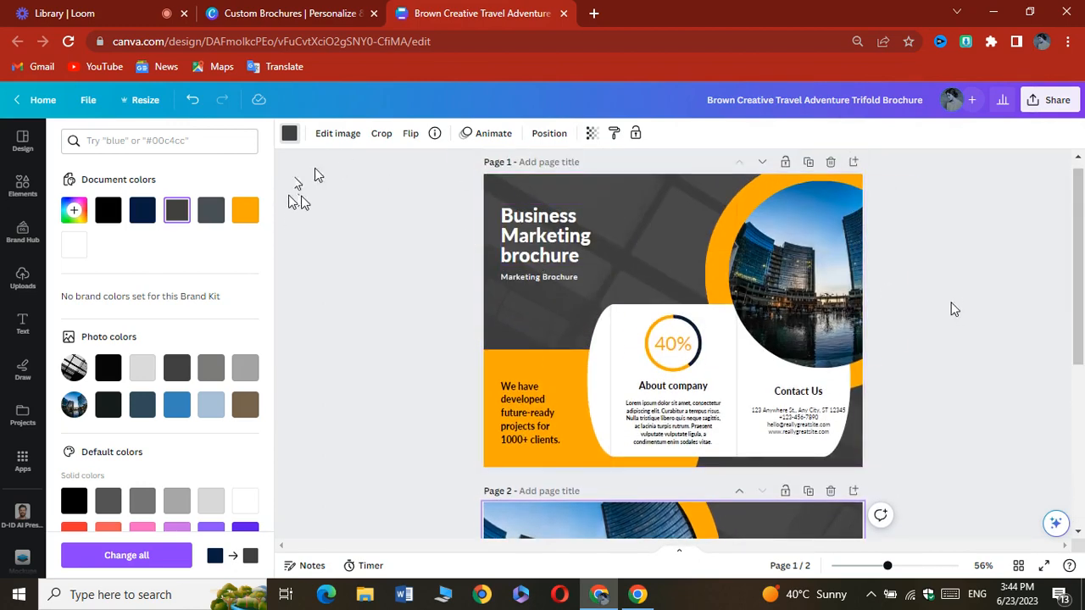
click(983, 307)
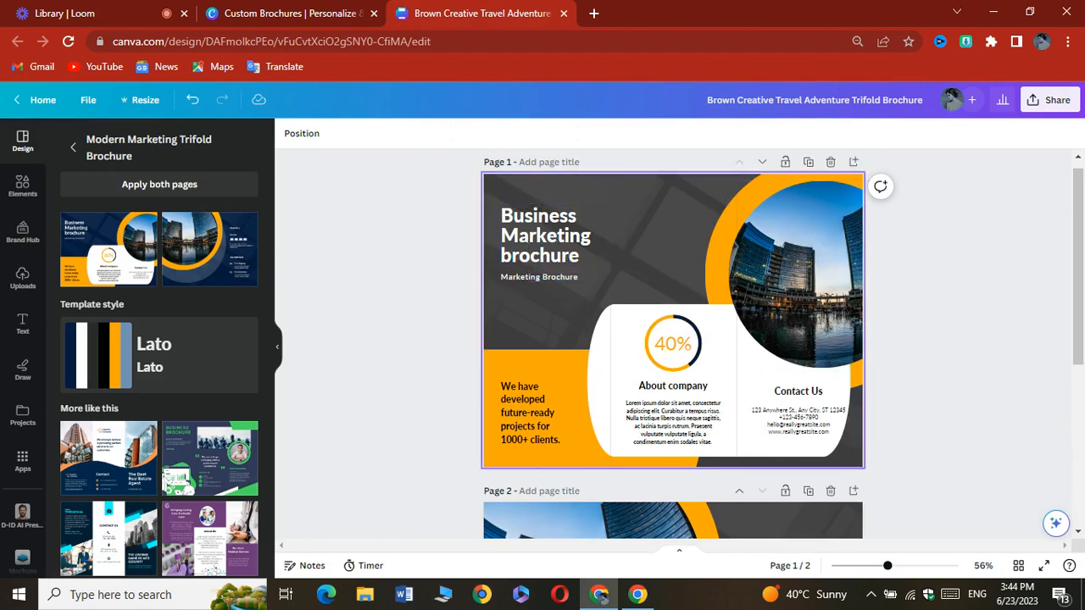
- Replace the page 1 headline with "Become full stack developer" and delete the "Marketing Brochure" subtitle below it
click(532, 263)
click(581, 259)
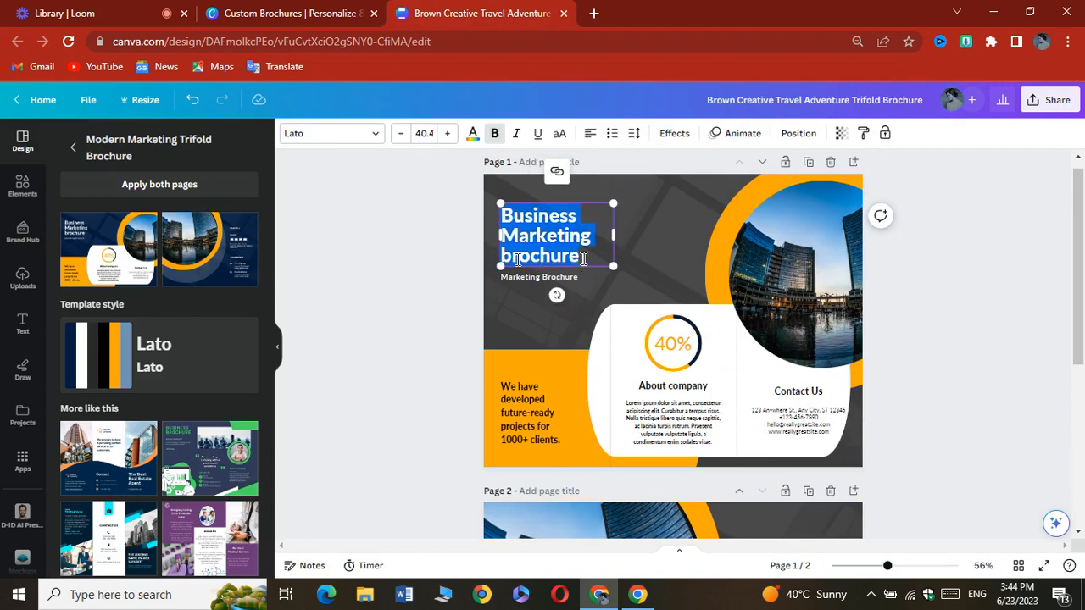
key(BackSpace)
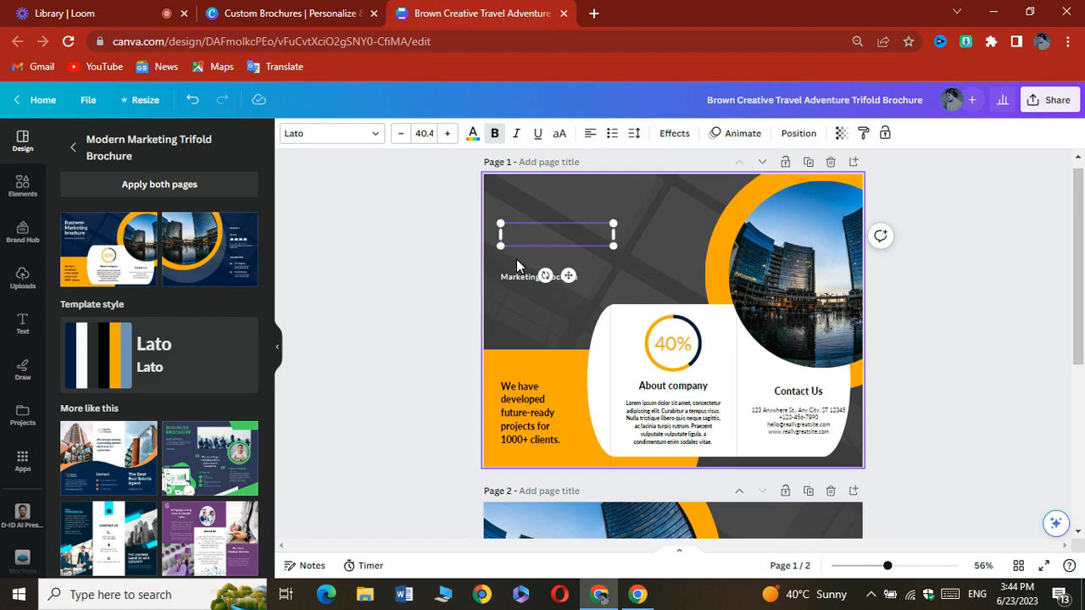
text(Become)
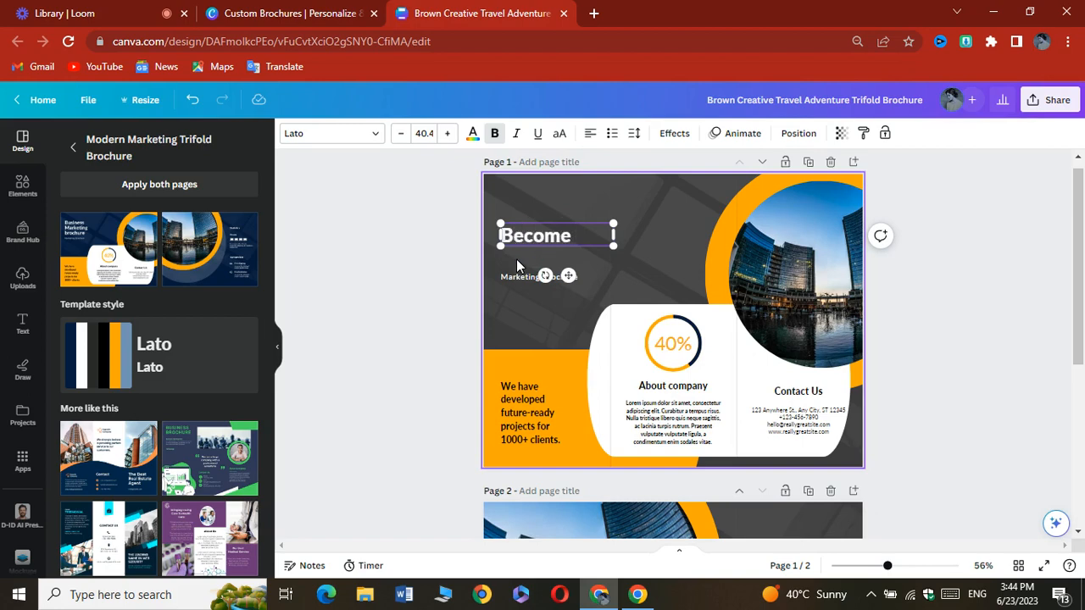
click(488, 286)
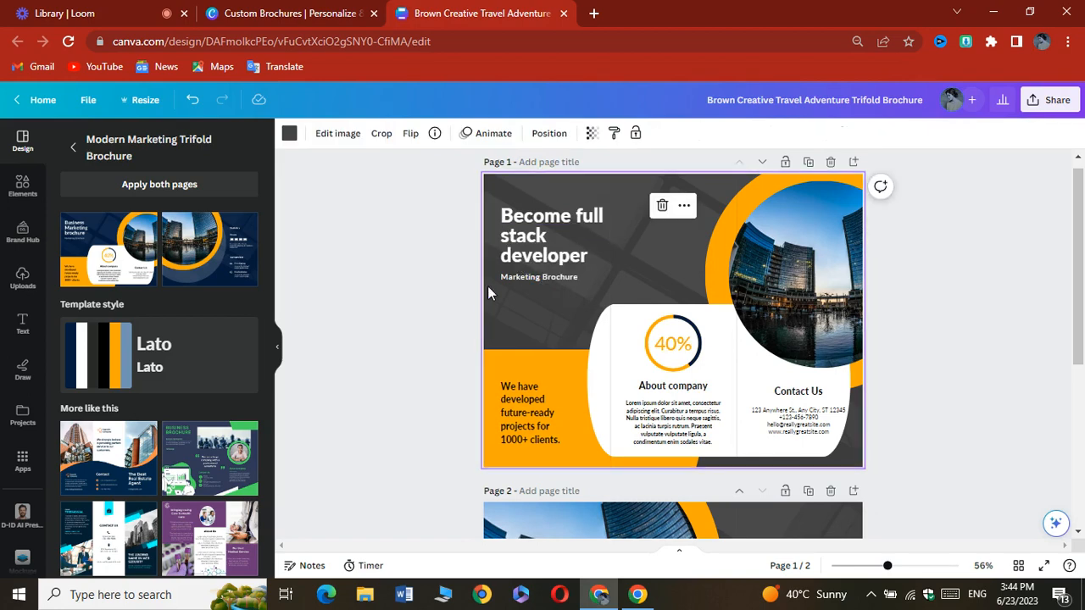
click(540, 277)
key(Delete)
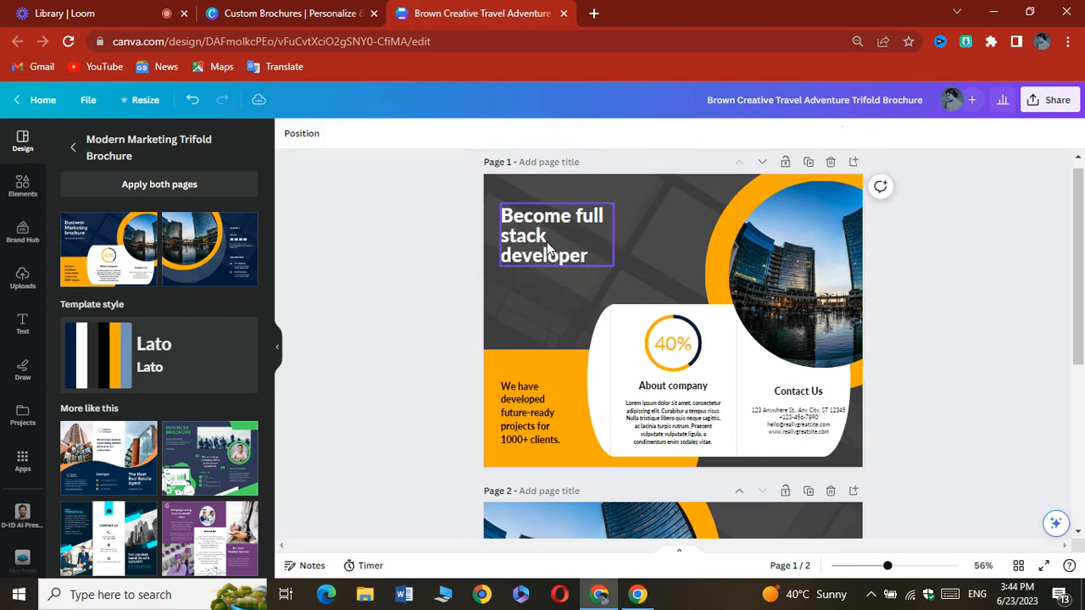
- Set the font of the page 1 headline to League Spartan
click(536, 247)
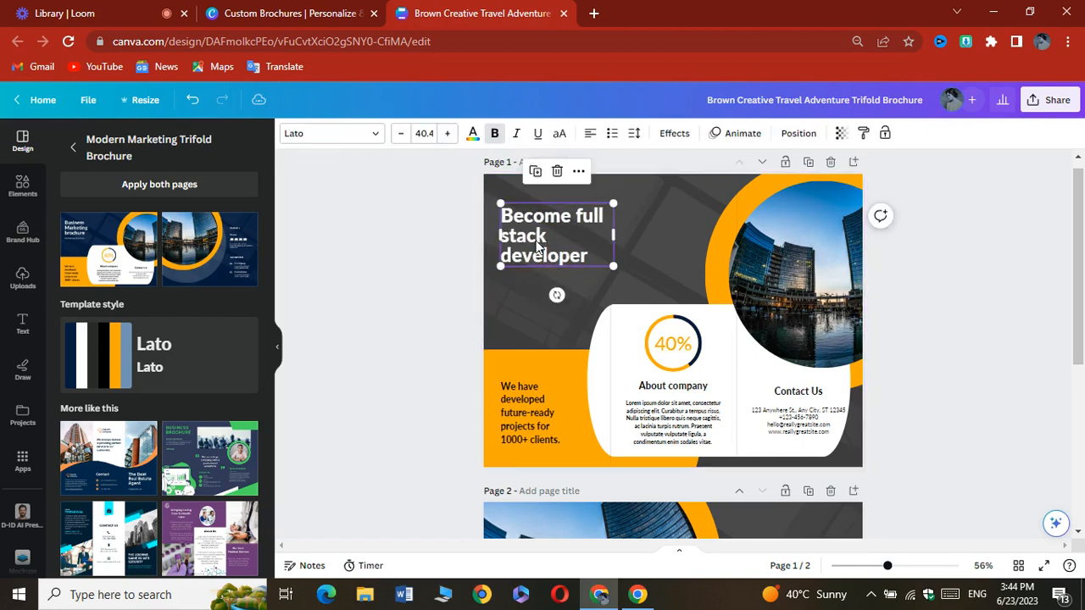
click(375, 134)
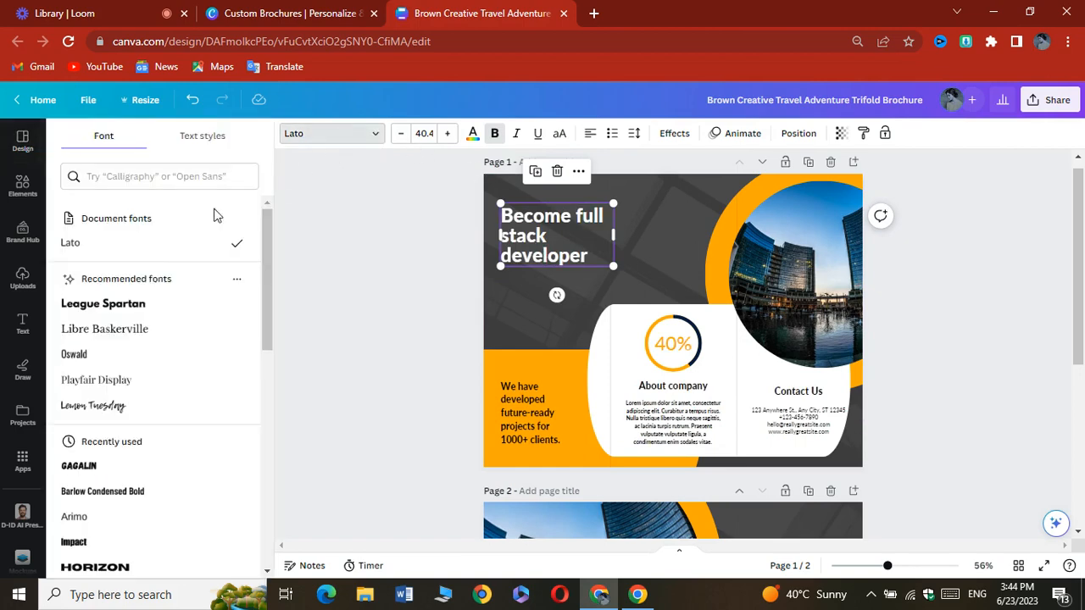
click(133, 310)
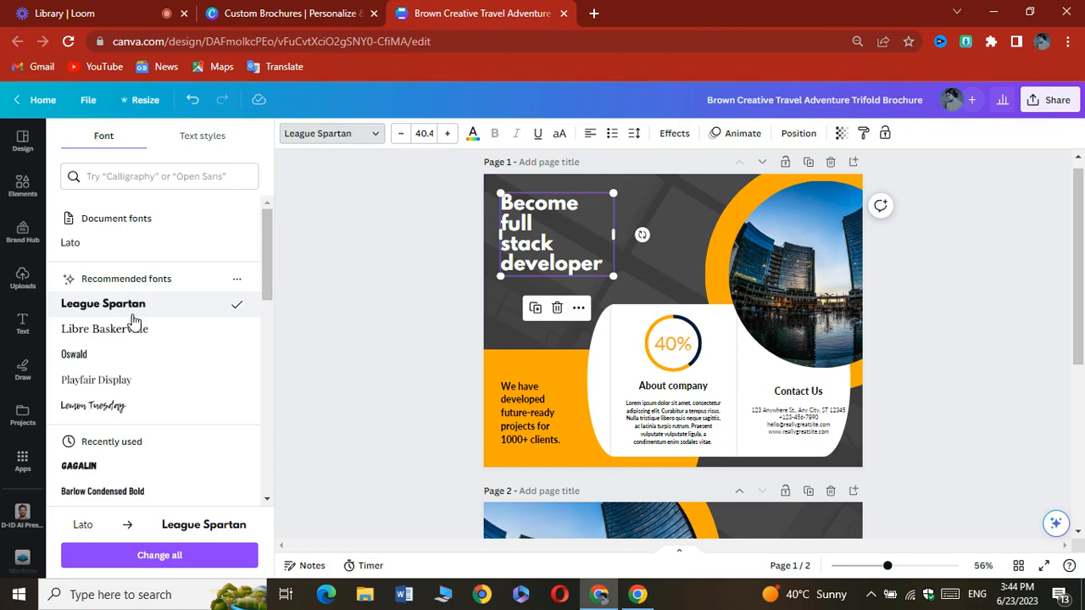
- Set the font of the page 1 headline to Gagalin
click(87, 473)
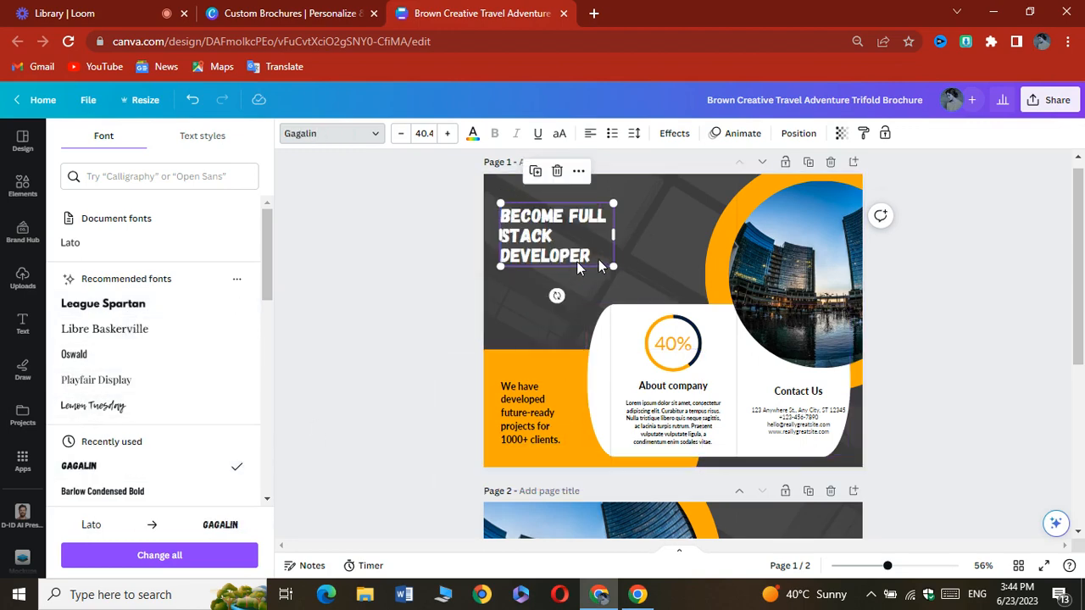
click(645, 251)
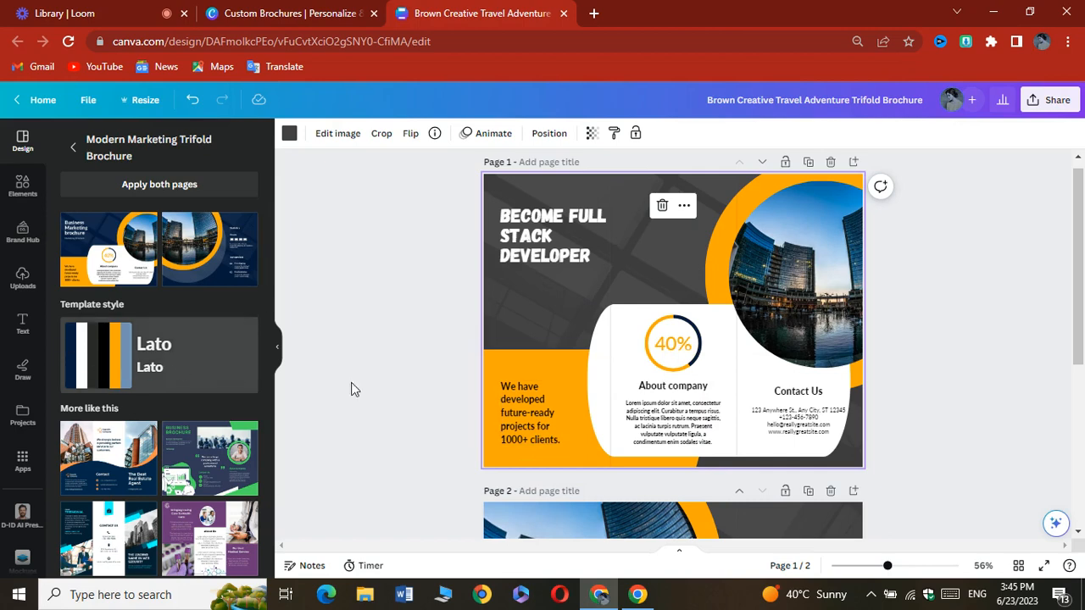
- Apply the Lato template style to page 1 and shuffle its colours to a navy background with a near-black information panel
click(88, 360)
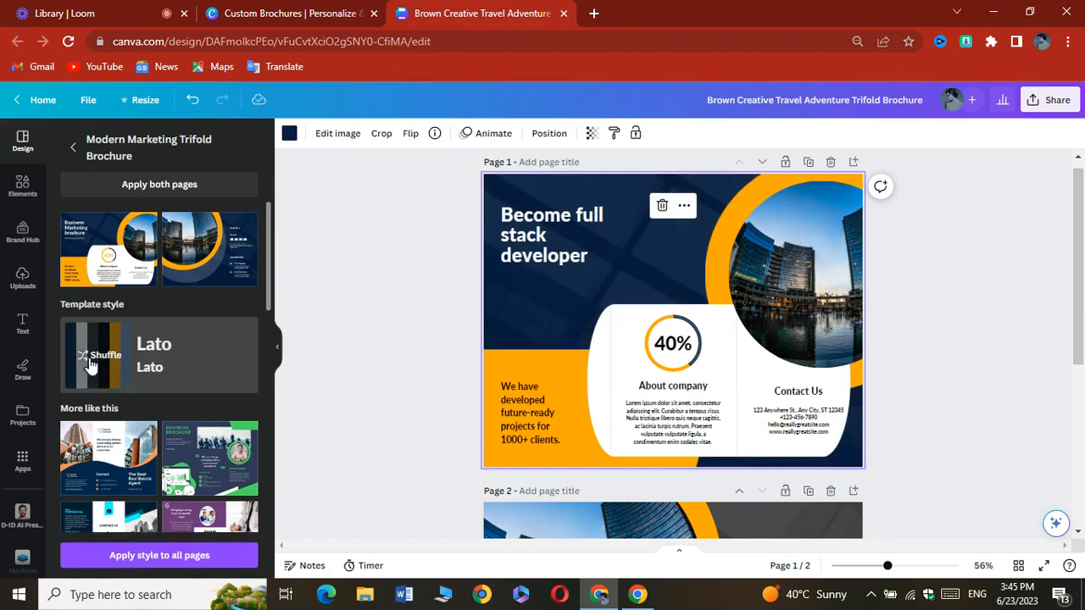
click(91, 363)
click(98, 358)
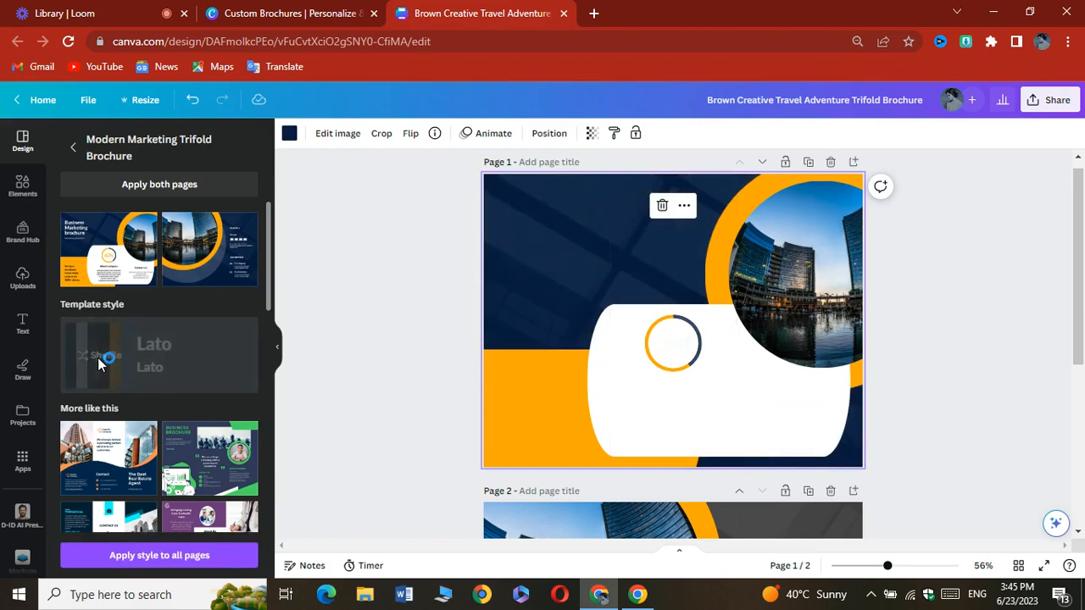
click(99, 363)
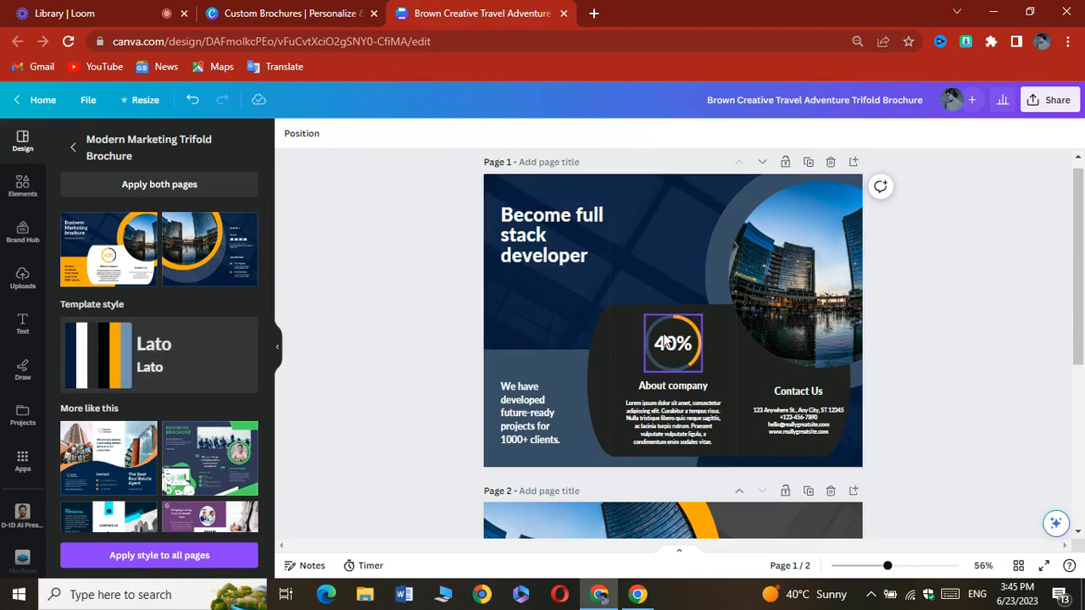
- Replace the "We have developed future-ready projects" text with "Help you to grow your youtube channel organically." and nudge it slightly upward
click(517, 418)
click(517, 418)
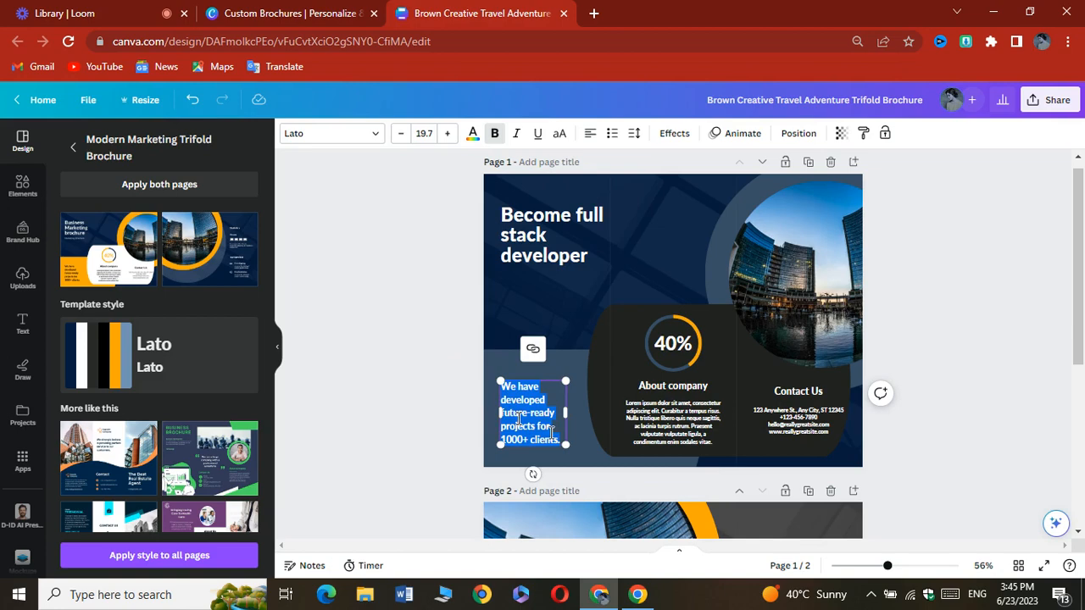
click(557, 440)
key(BackSpace)
key(BackSpace)
key(BackSpace)
key(BackSpace)
key(BackSpace)
key(BackSpace)
key(BackSpace)
key(BackSpace)
key(BackSpace)
key(BackSpace)
key(BackSpace)
key(BackSpace)
key(BackSpace)
key(BackSpace)
key(BackSpace)
key(BackSpace)
key(BackSpace)
key(BackSpace)
key(BackSpace)
key(BackSpace)
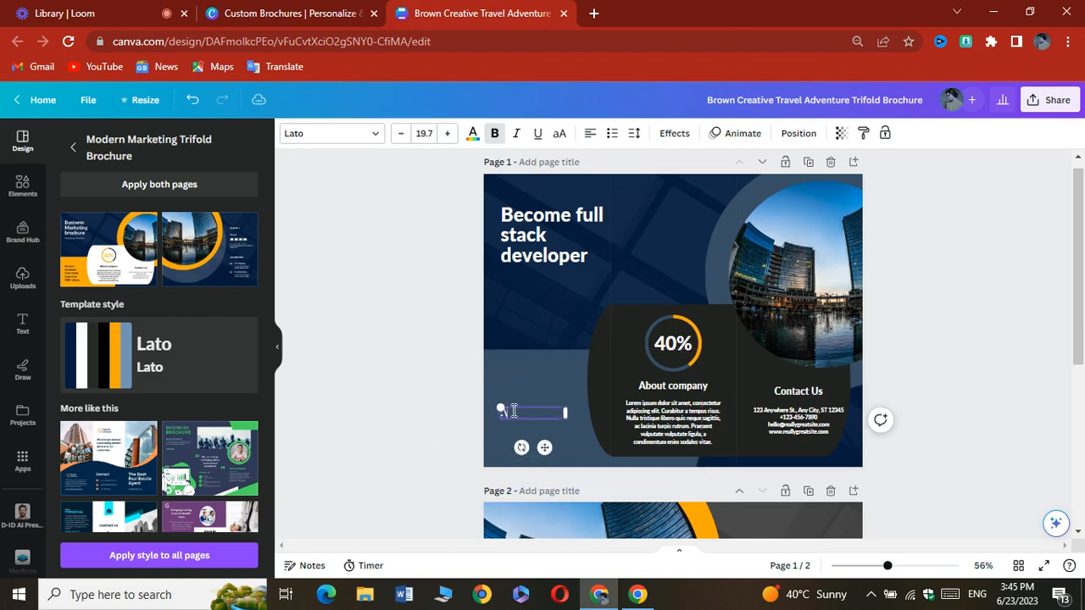
text(Help you to grow your youtube channel organically.)
click(460, 380)
click(530, 406)
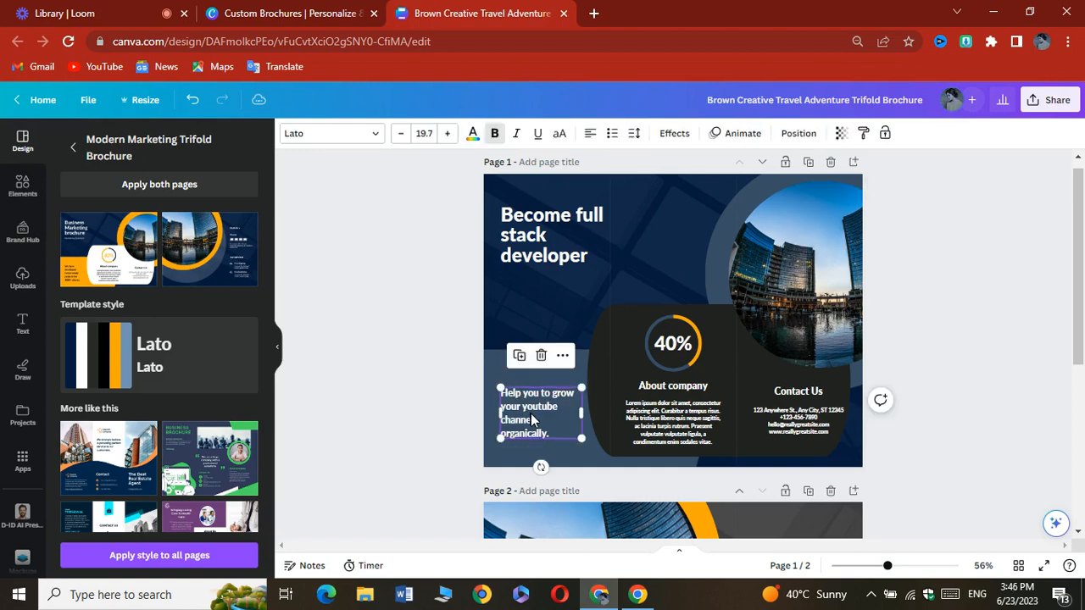
drag(531, 412, 531, 410)
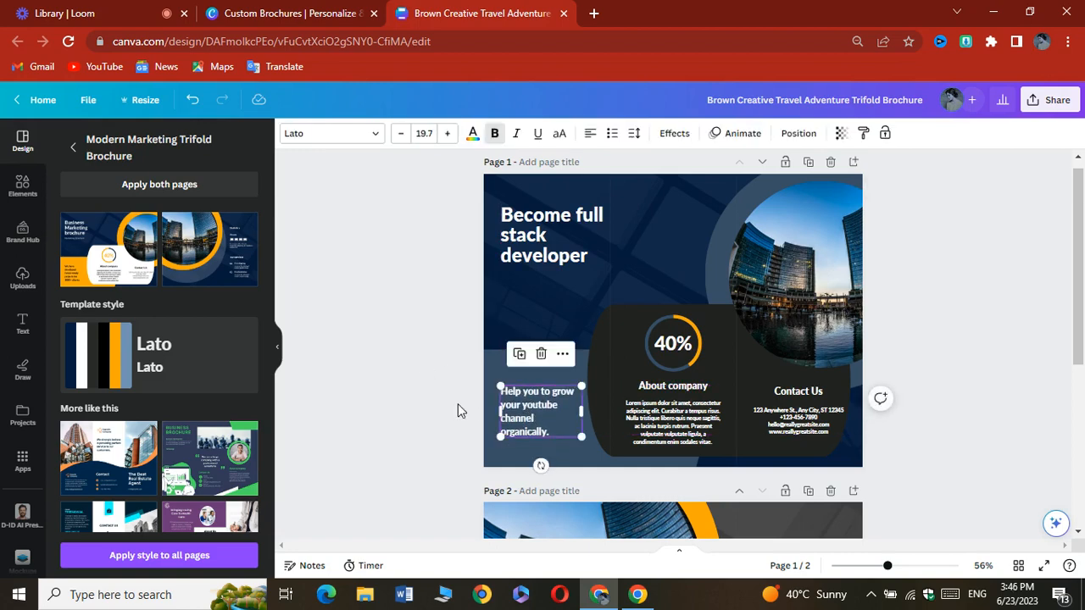
click(402, 367)
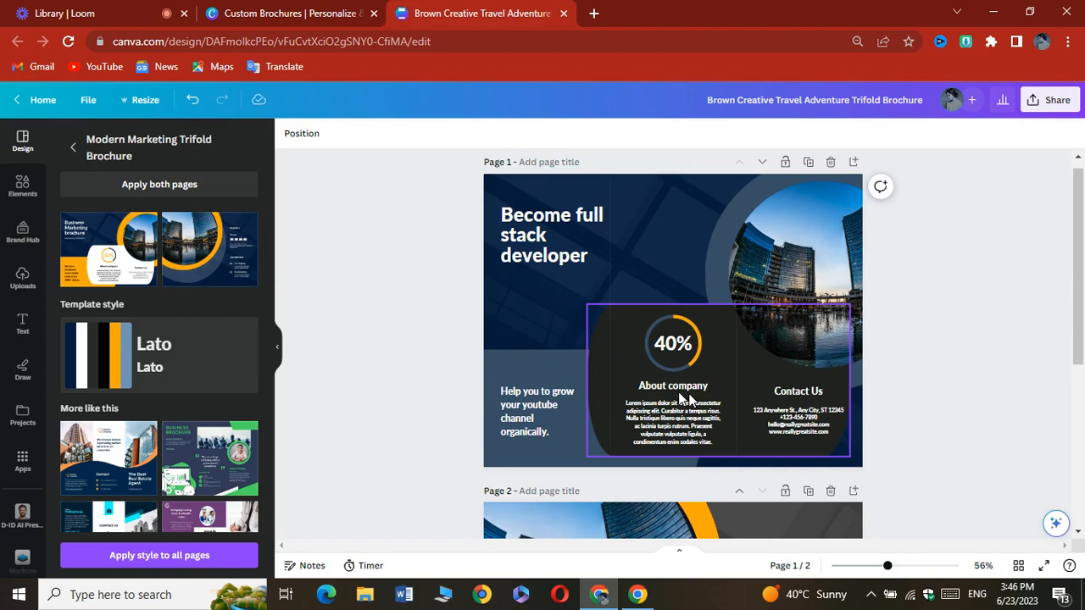
- Set the page 1 progress ring to 95 percent with a line weight of 9
click(664, 362)
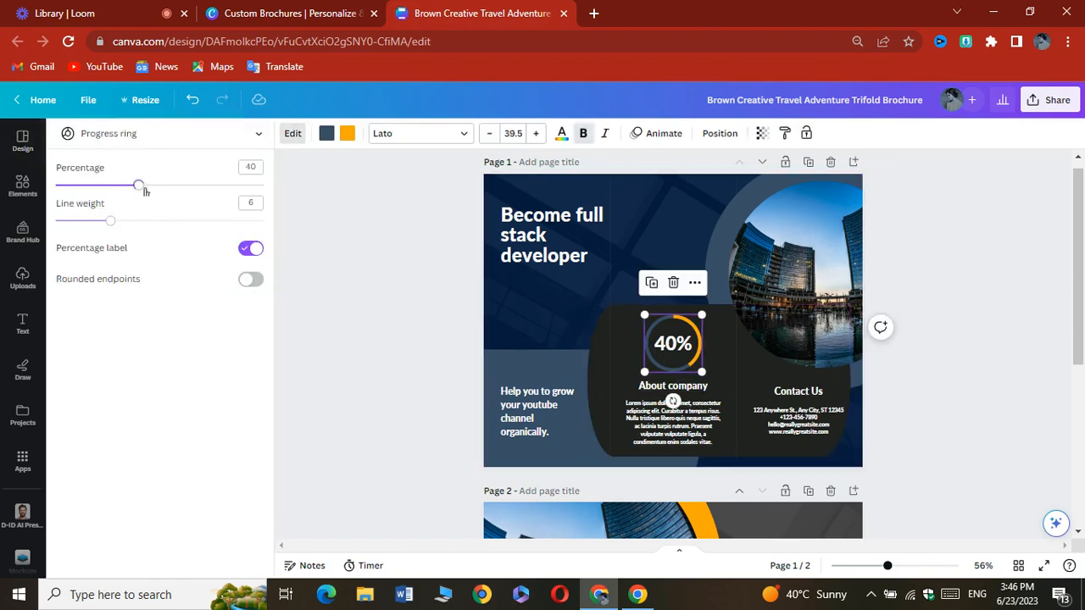
drag(145, 192, 256, 192)
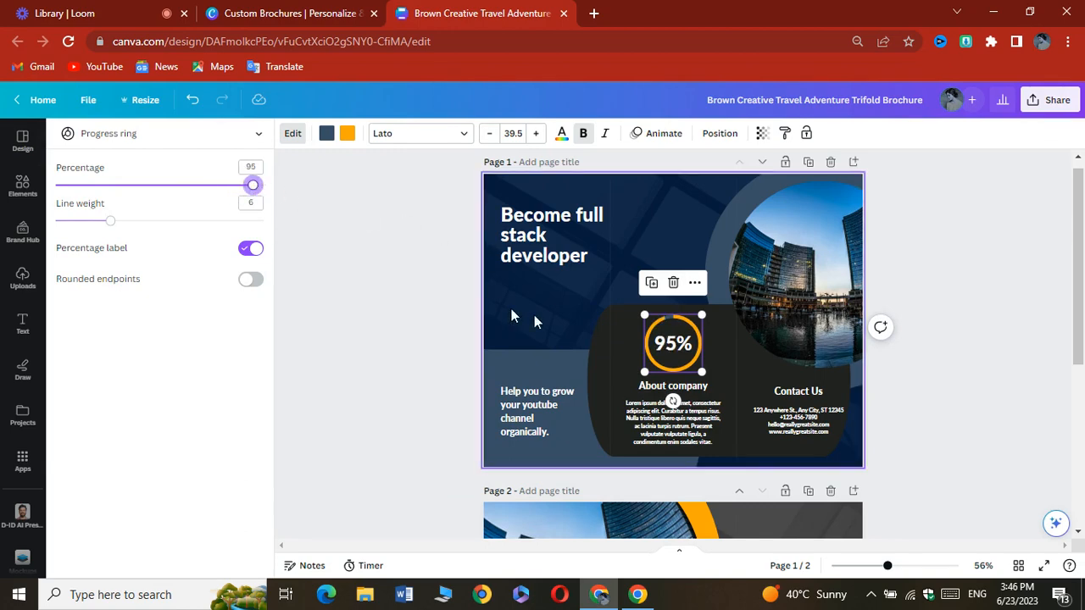
mouse_move(110, 221)
mouse_down()
mouse_move(153, 222)
mouse_move(121, 221)
mouse_move(140, 224)
mouse_up()
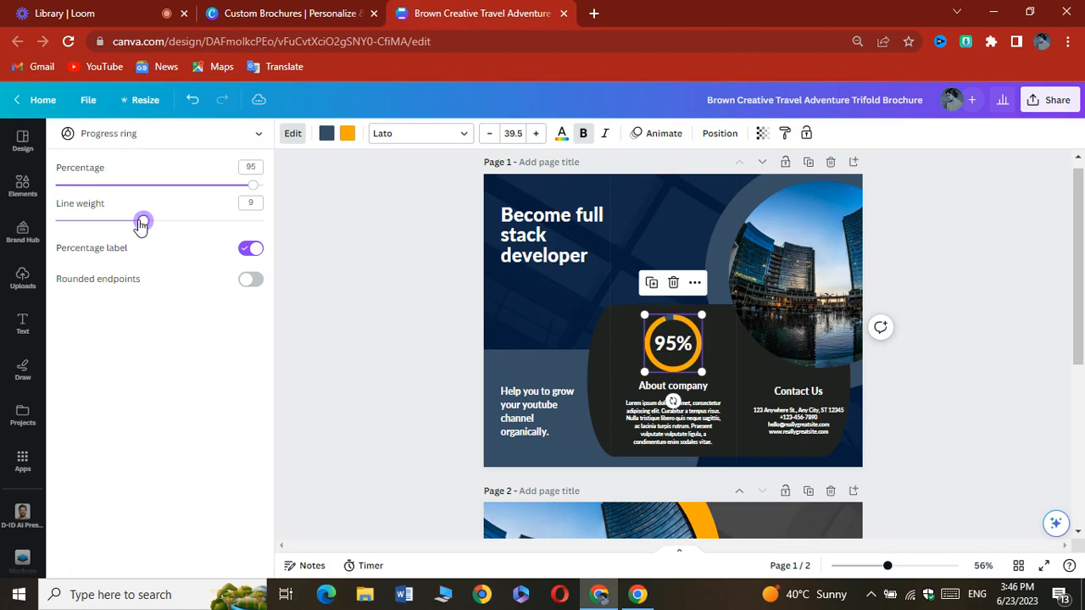
click(294, 291)
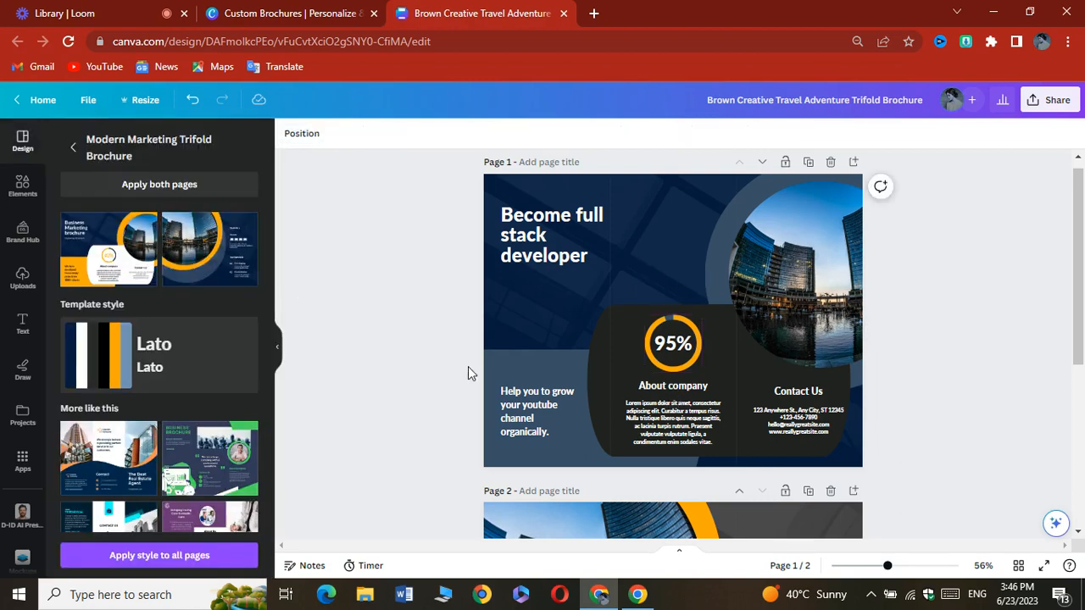
- Replace the placeholder paragraph under "About company" with "Social media Marketing" at font size 16 and move it closer to the heading
double_click(686, 442)
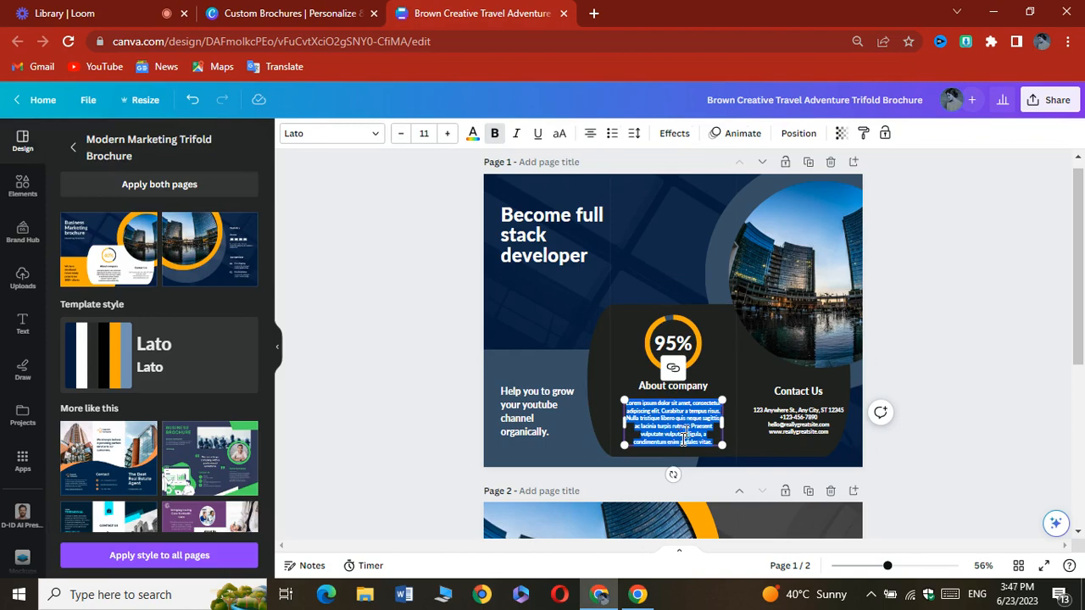
key(BackSpace)
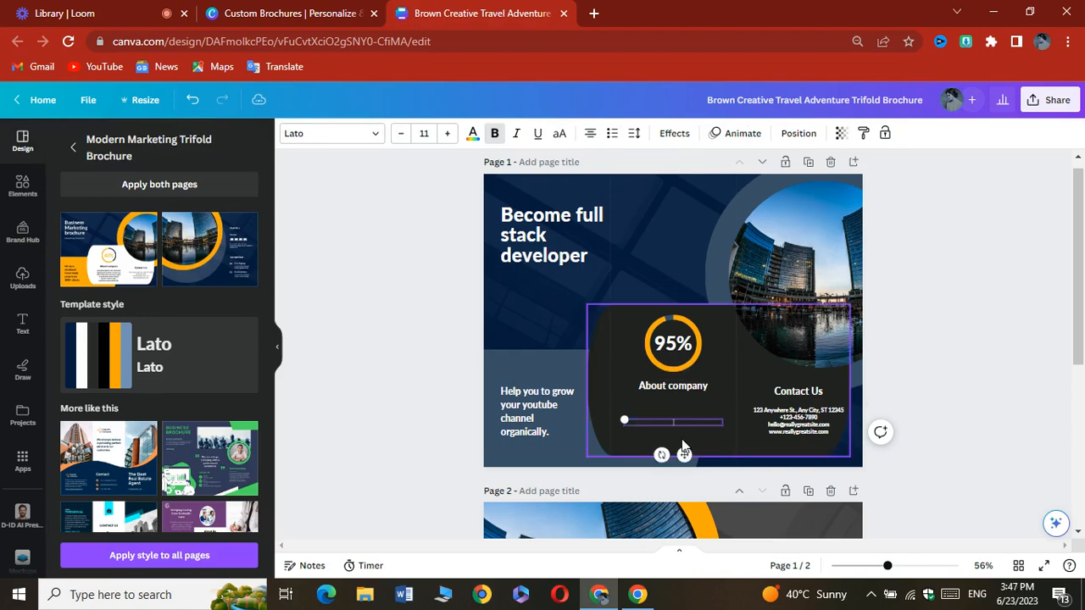
text(Social media Marketing)
drag(685, 428, 685, 416)
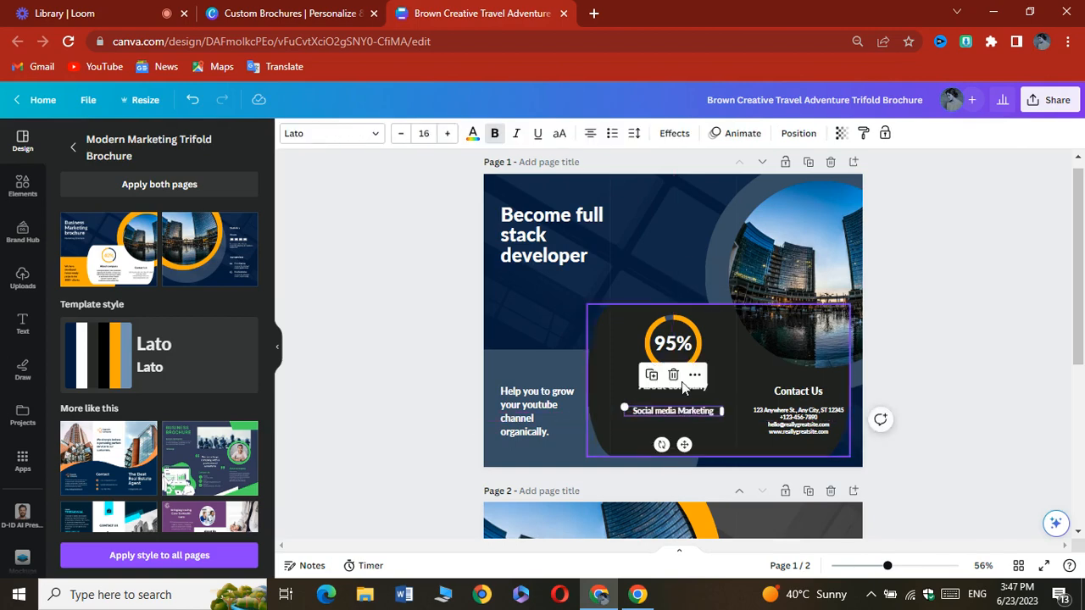
click(663, 249)
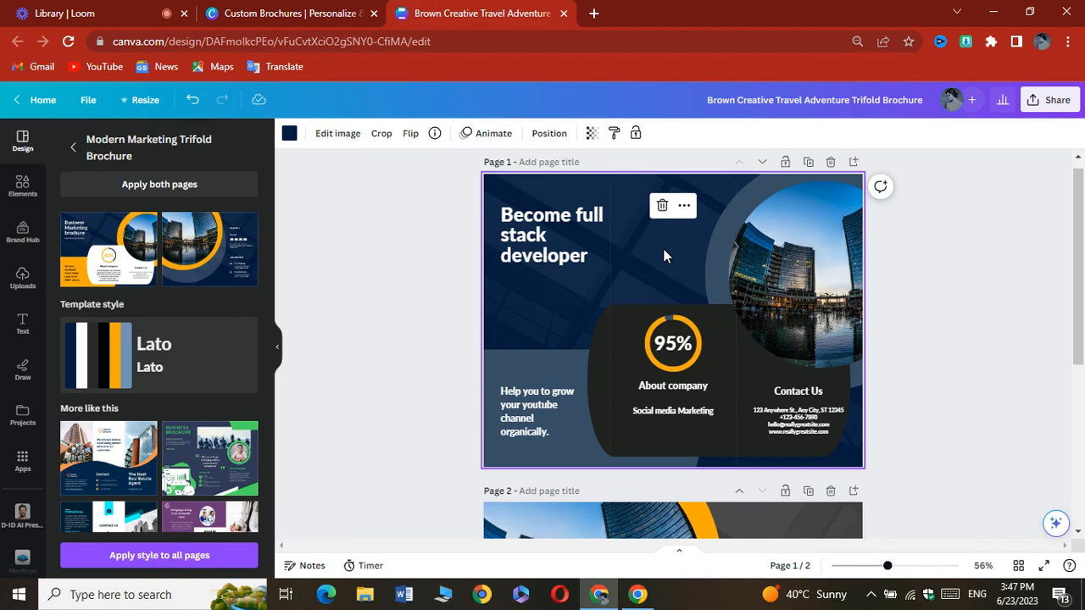
- Switch to the open Vistaprint and PosterMyWall pages and examine their sample brochure layouts
scroll(664, 249, up, 1)
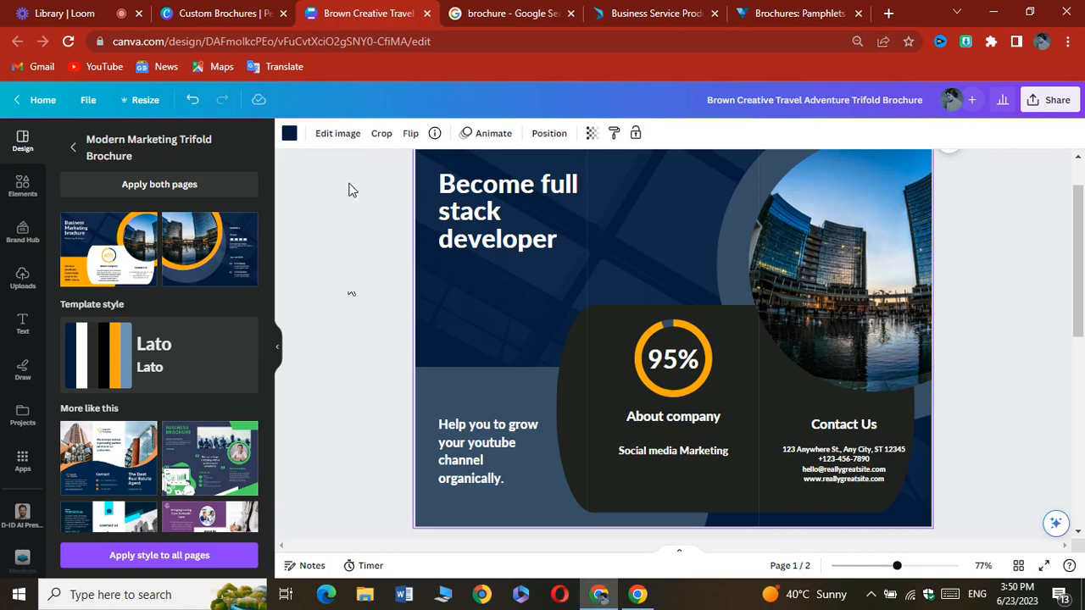
click(771, 17)
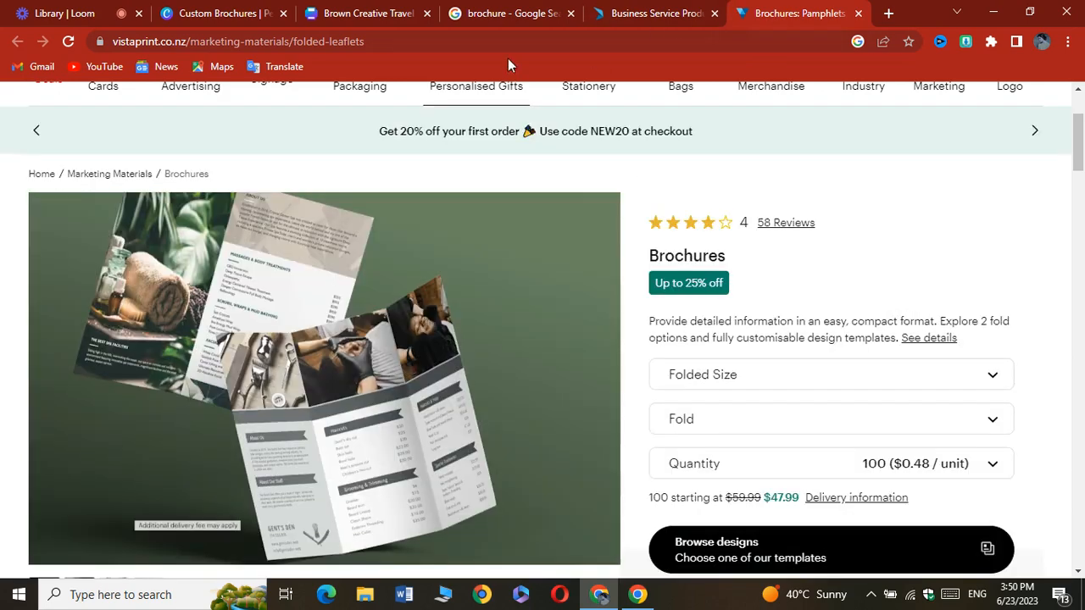
click(653, 12)
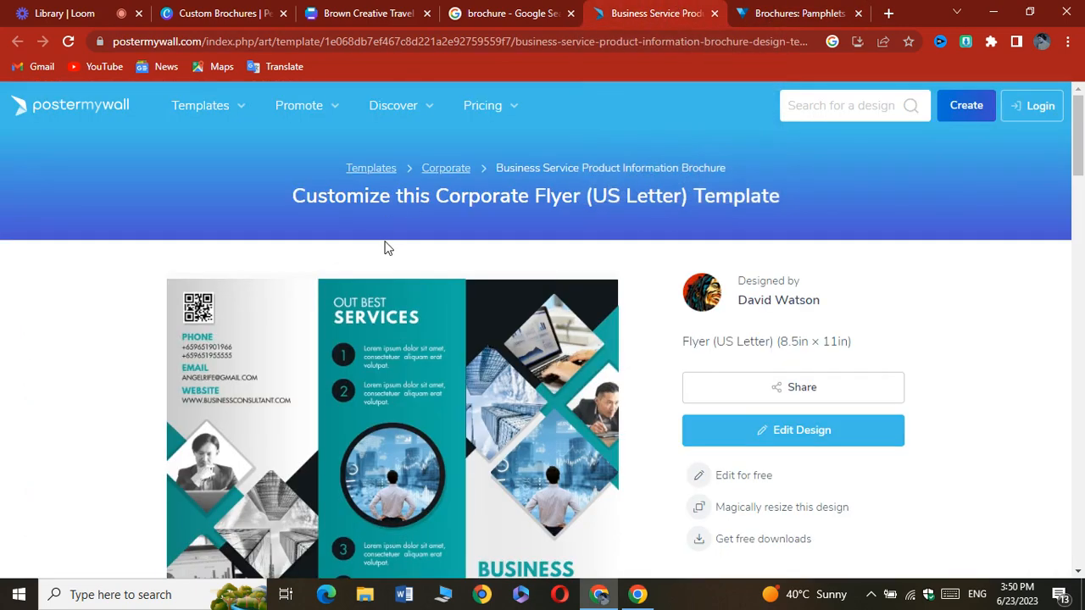
scroll(383, 244, down, 1)
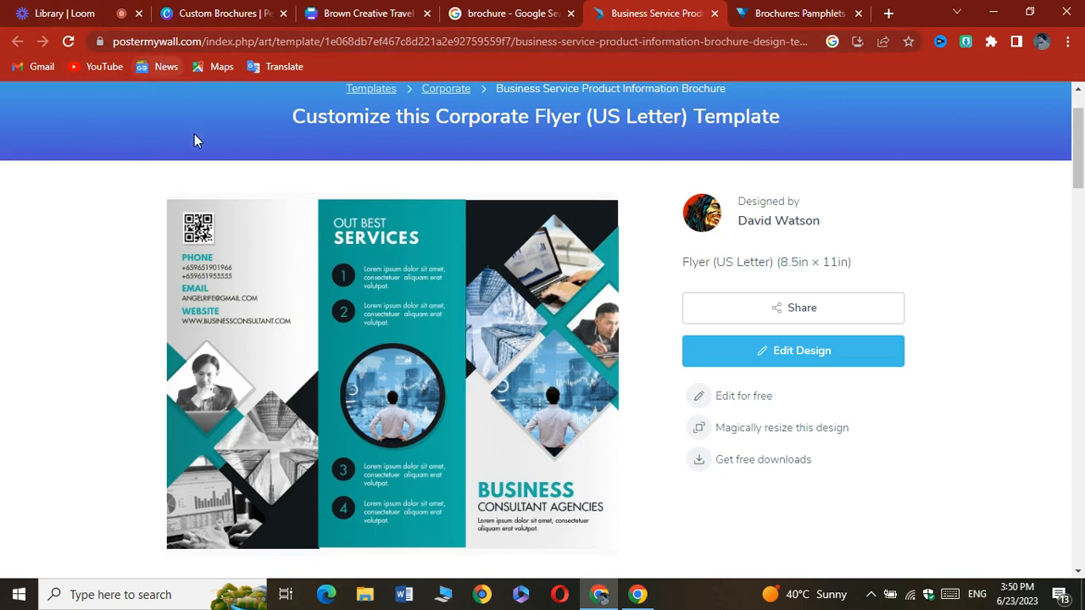
scroll(339, 280, down, 2)
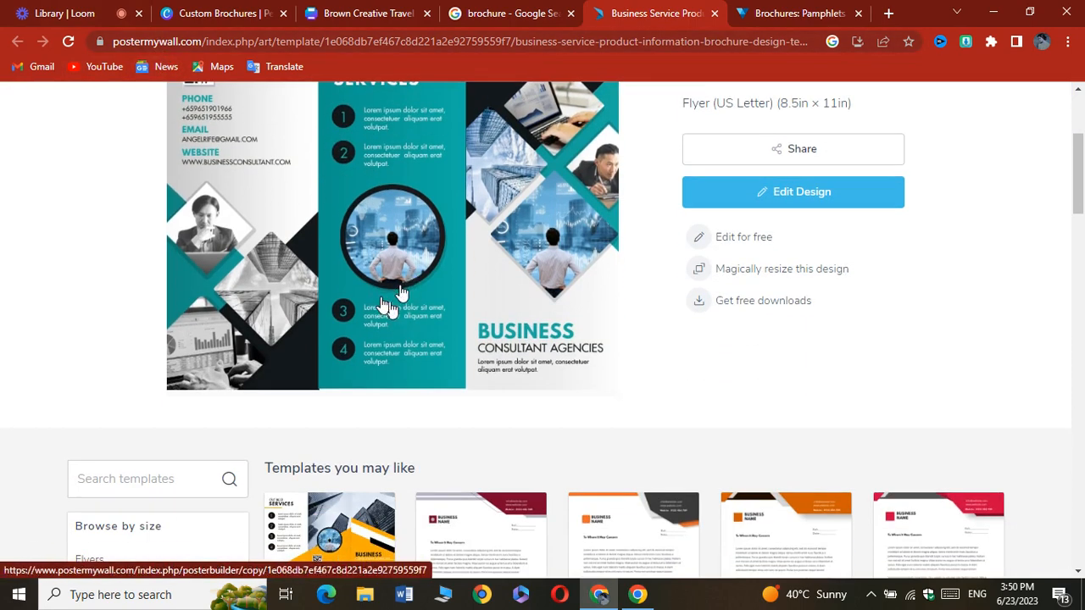
scroll(399, 305, up, 2)
scroll(400, 305, up, 1)
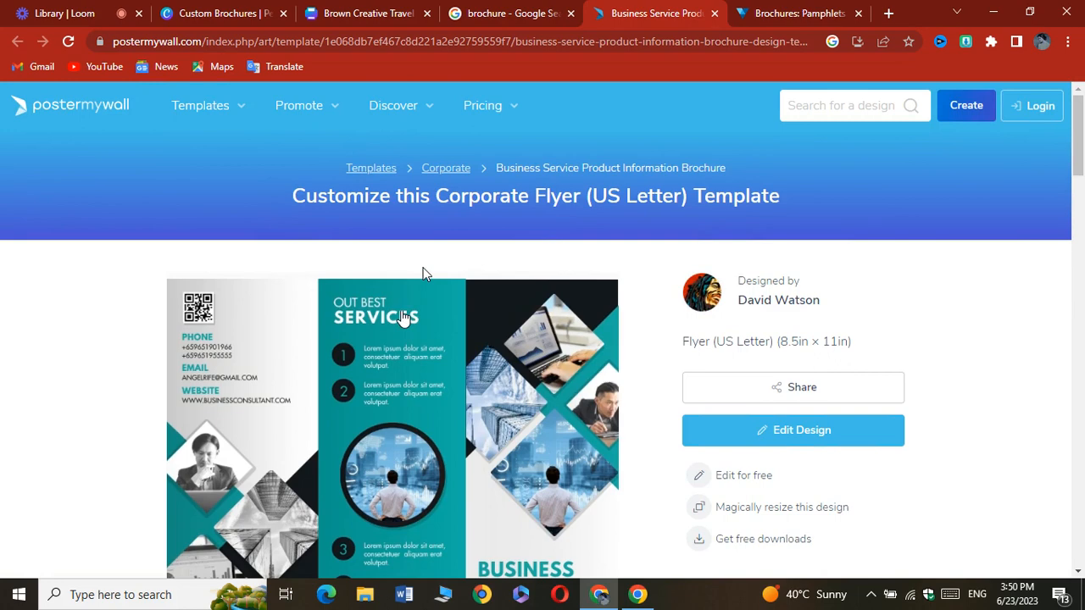
- Return to the Canva brochure and review the page 1 company and contact text and the page 2 content
click(390, 12)
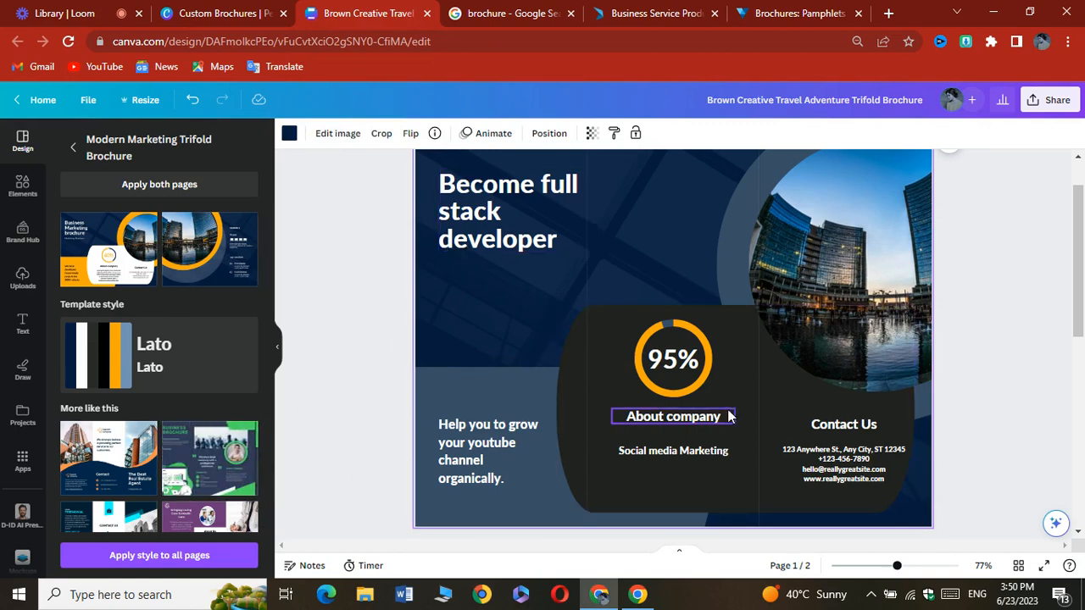
click(673, 454)
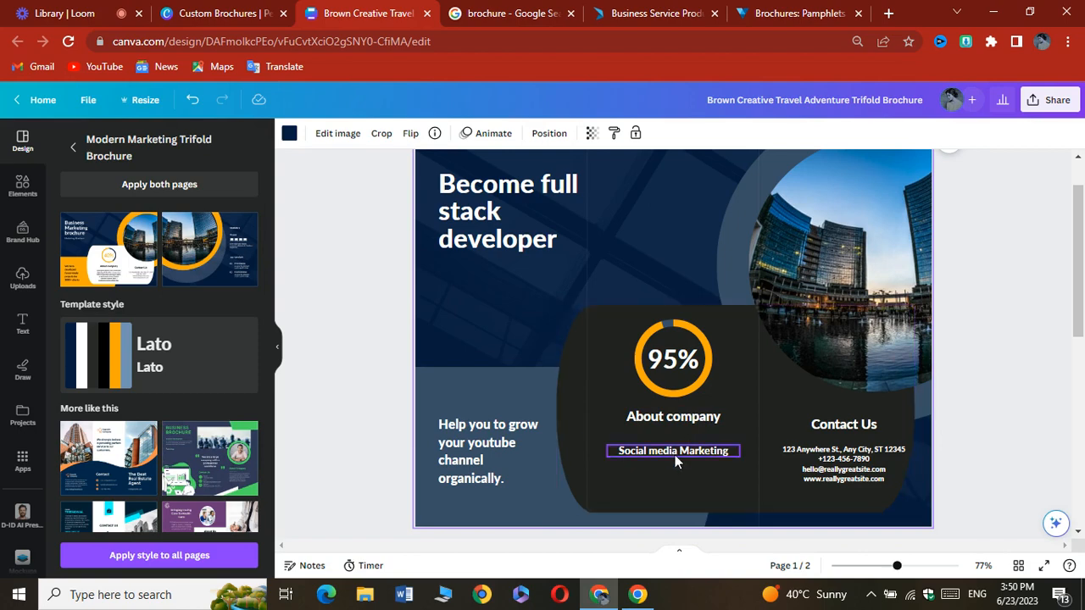
click(841, 456)
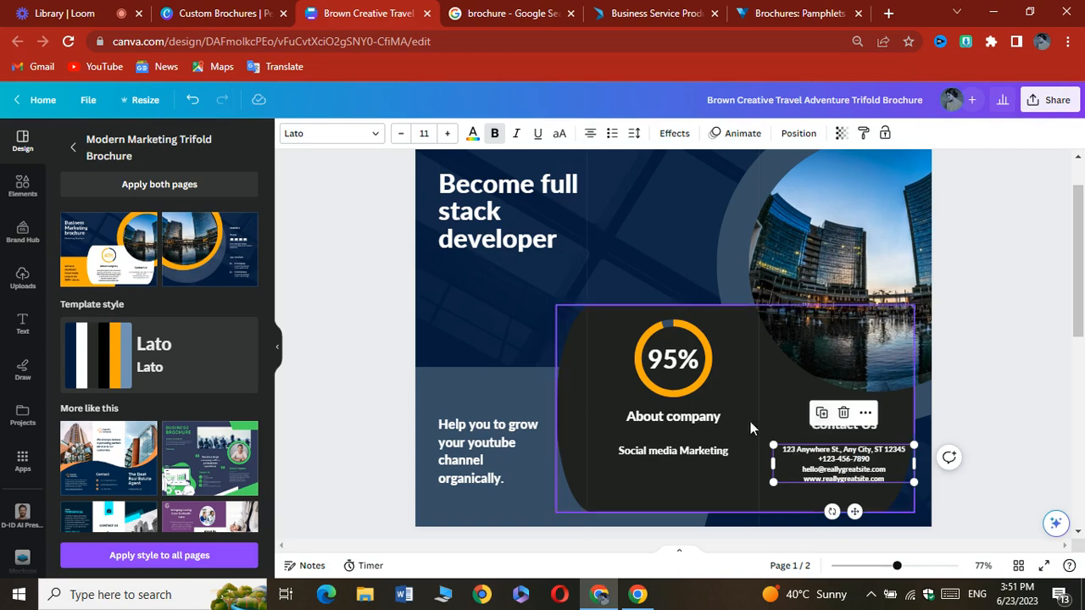
scroll(750, 415, down, 5)
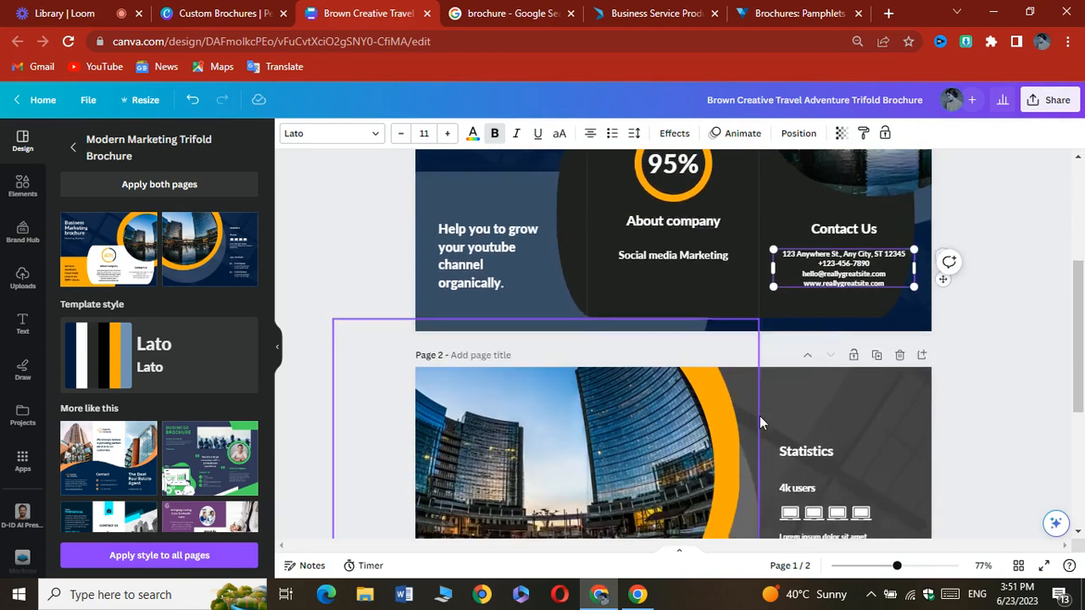
scroll(759, 425, down, 1)
scroll(737, 246, down, 2)
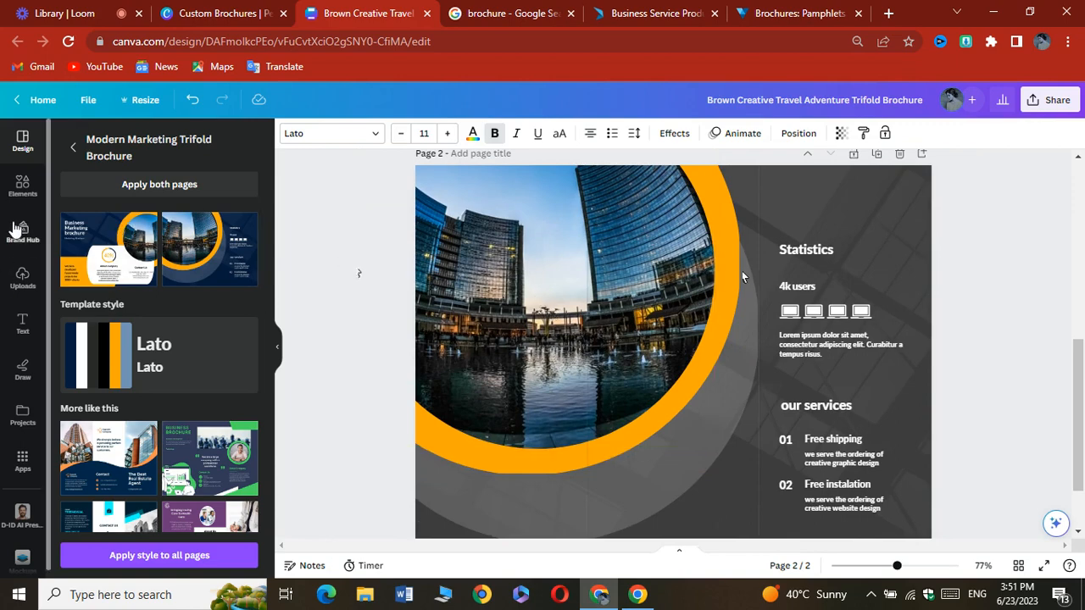
- Search the elements library for "become full stack developer"
click(23, 187)
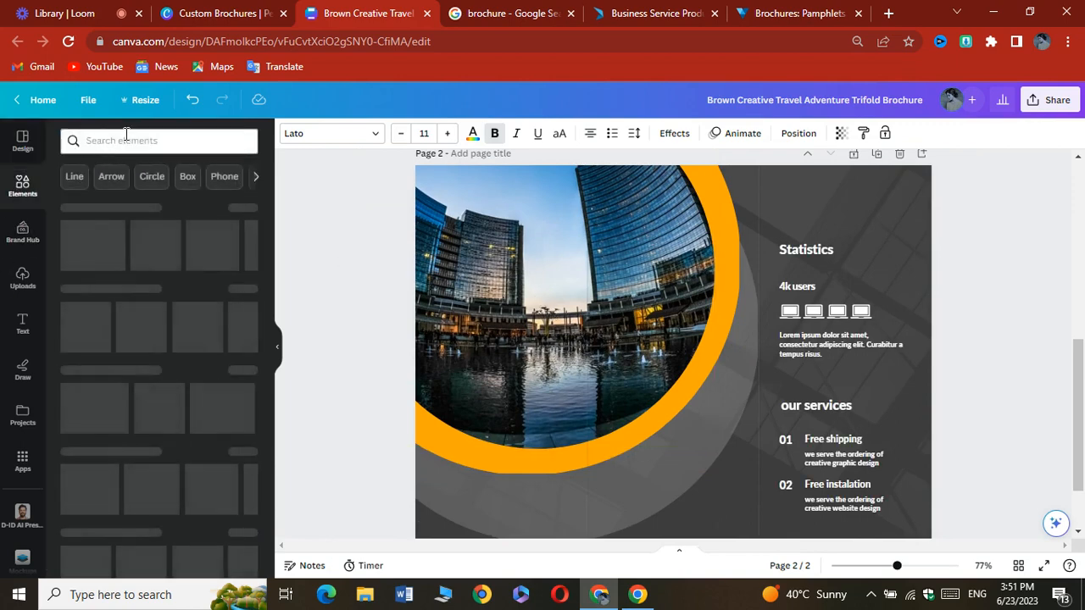
click(123, 143)
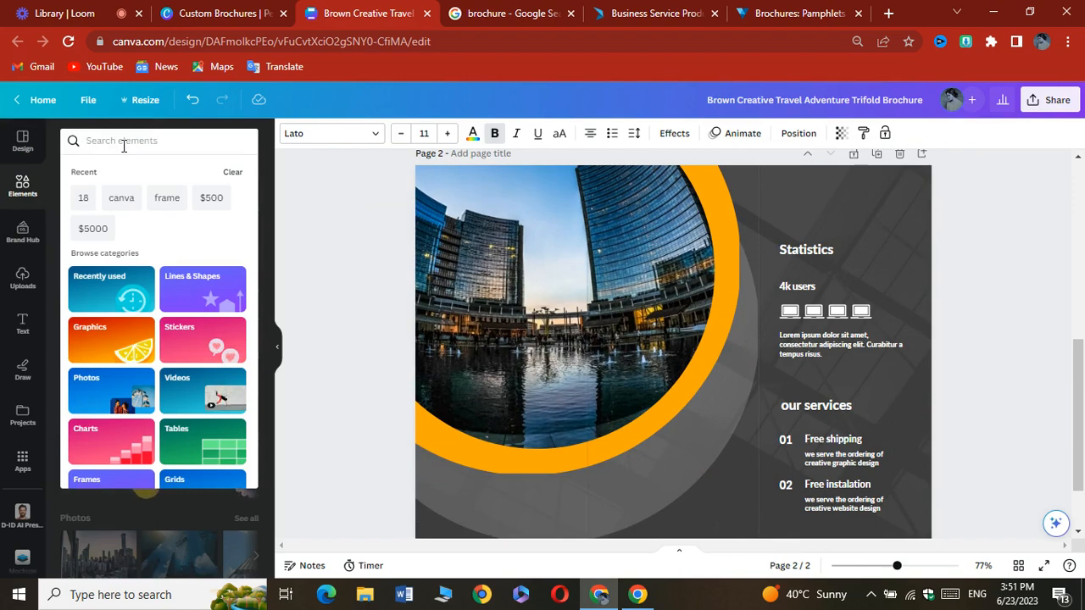
text(become)
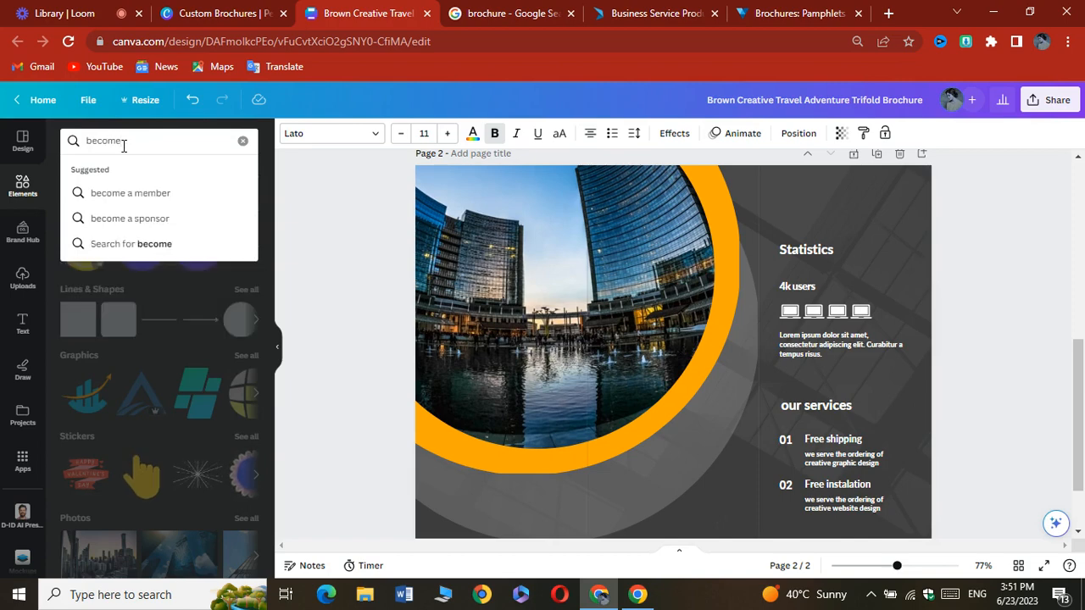
text( full s)
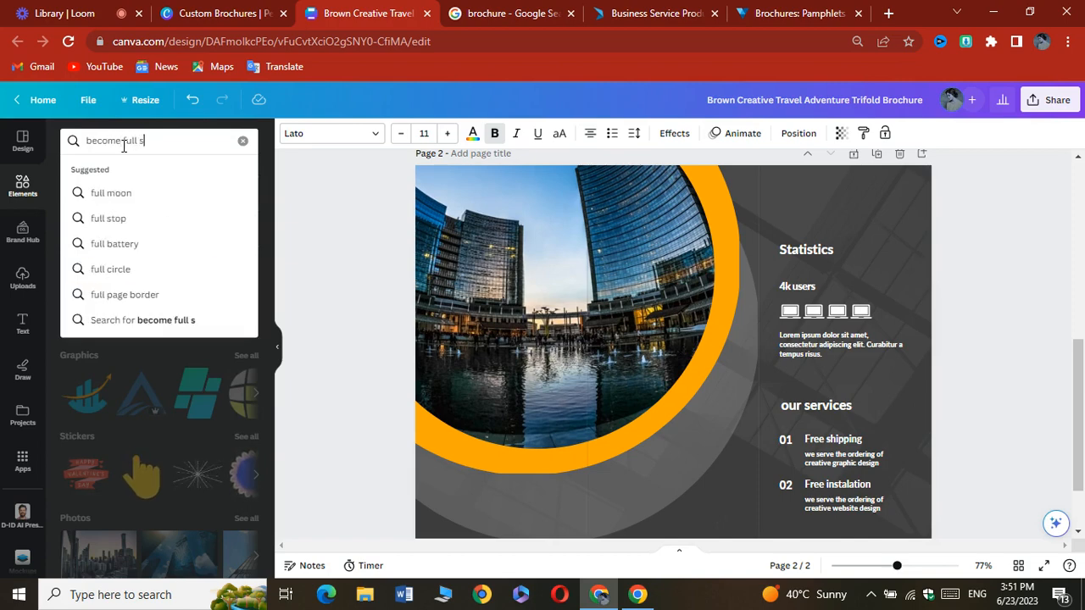
text(tack de)
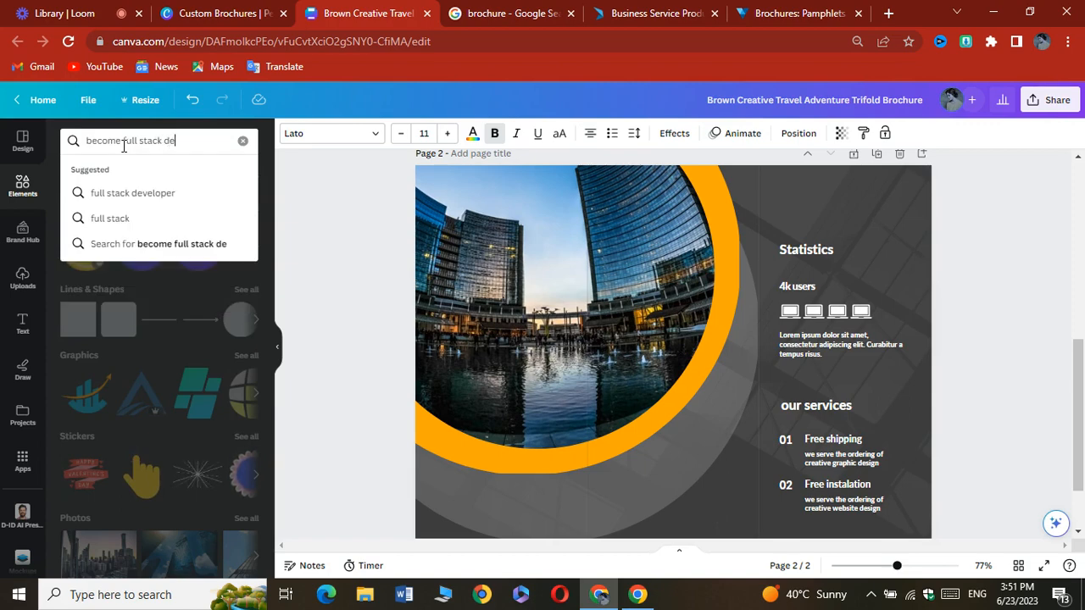
text(veloper)
key(Return)
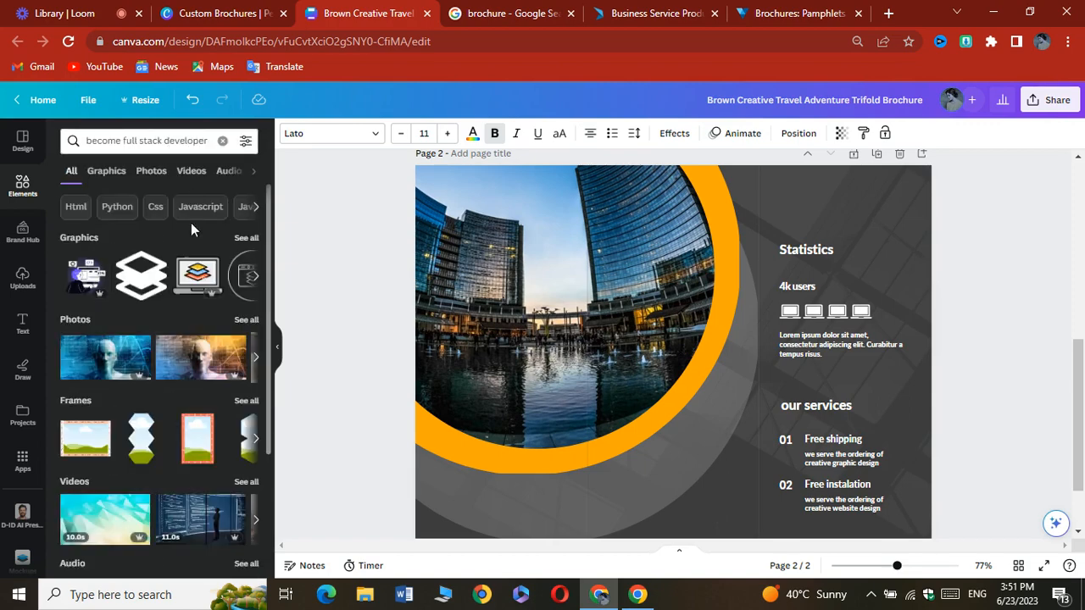
- Filter the search results to photos and delete the cityscape image from the circular frame on page 2
click(151, 171)
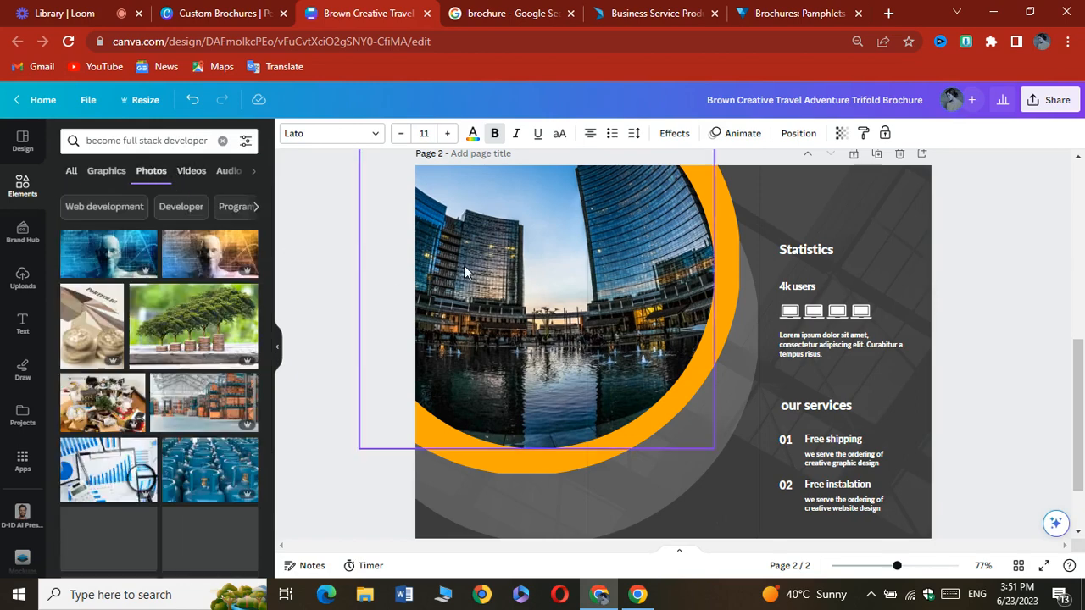
click(500, 300)
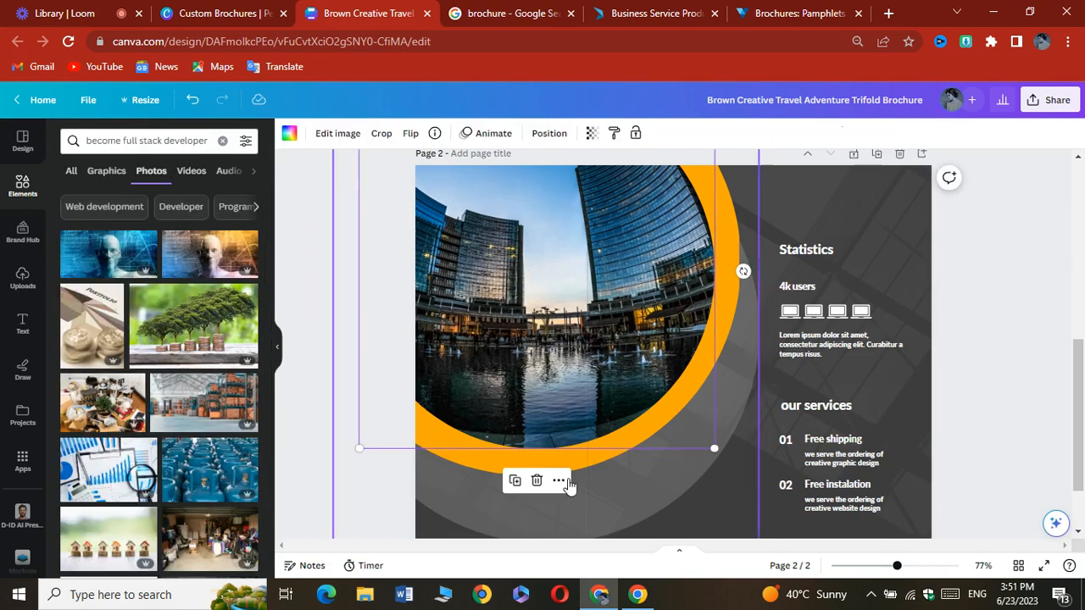
click(537, 480)
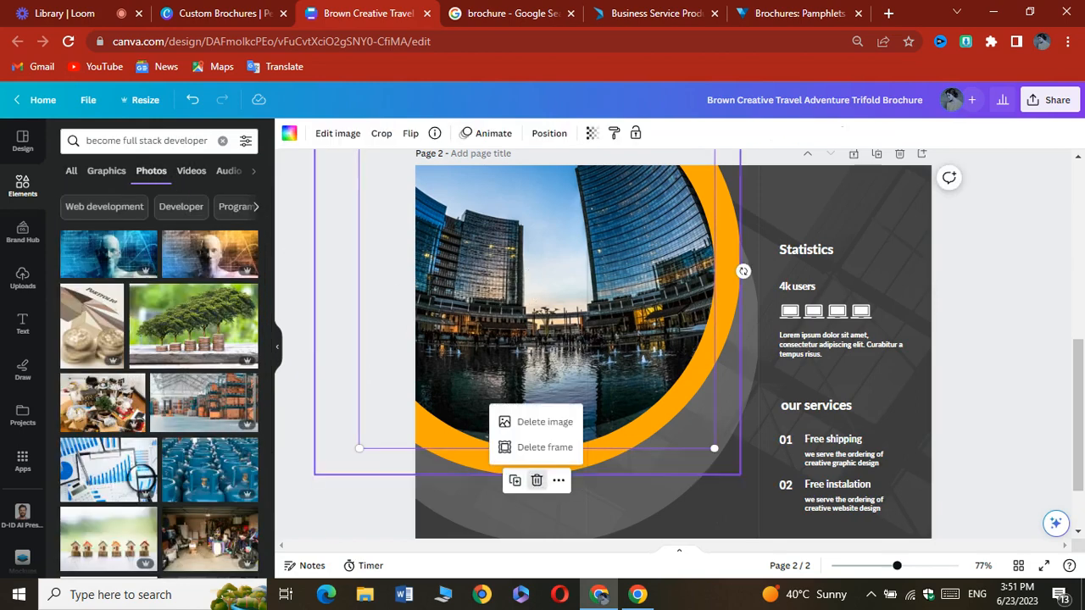
click(543, 422)
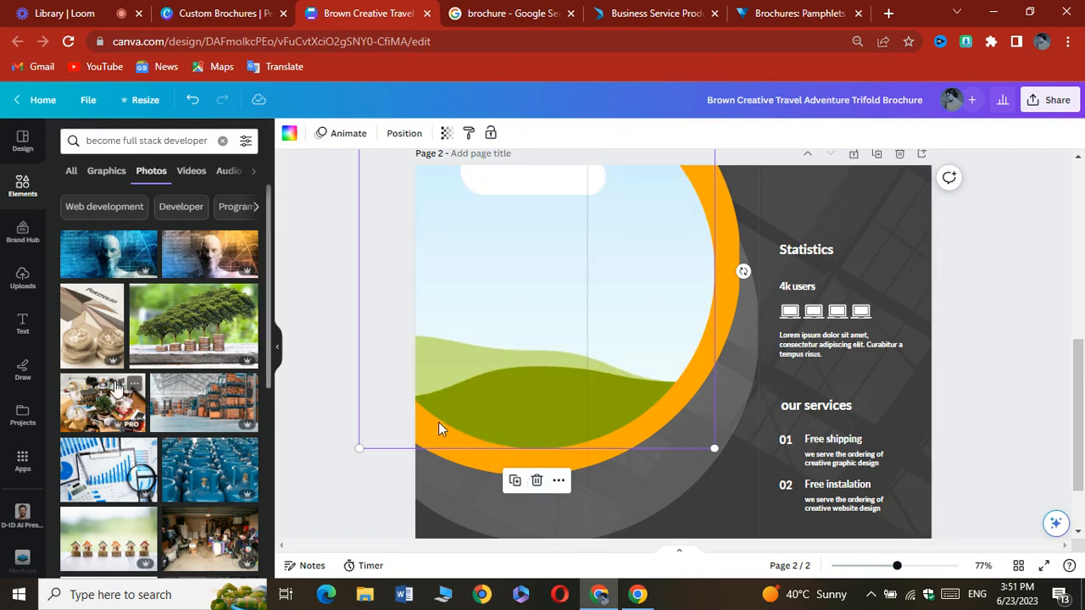
- Try the "Full Potential" photo in the page 2 circular frame, and undo the placement
scroll(131, 386, down, 2)
scroll(131, 386, down, 5)
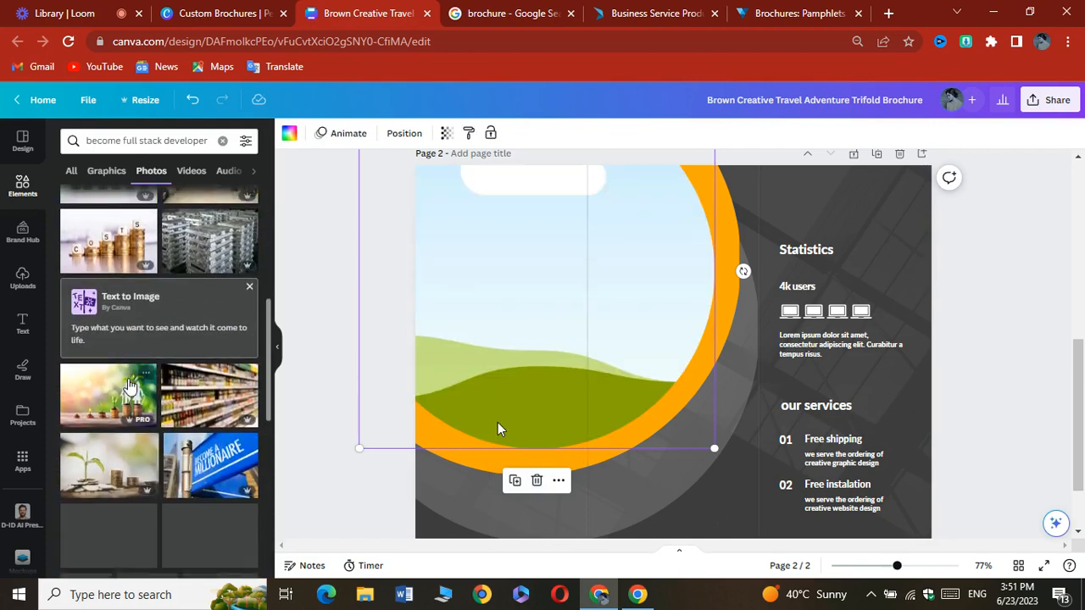
scroll(144, 373, down, 4)
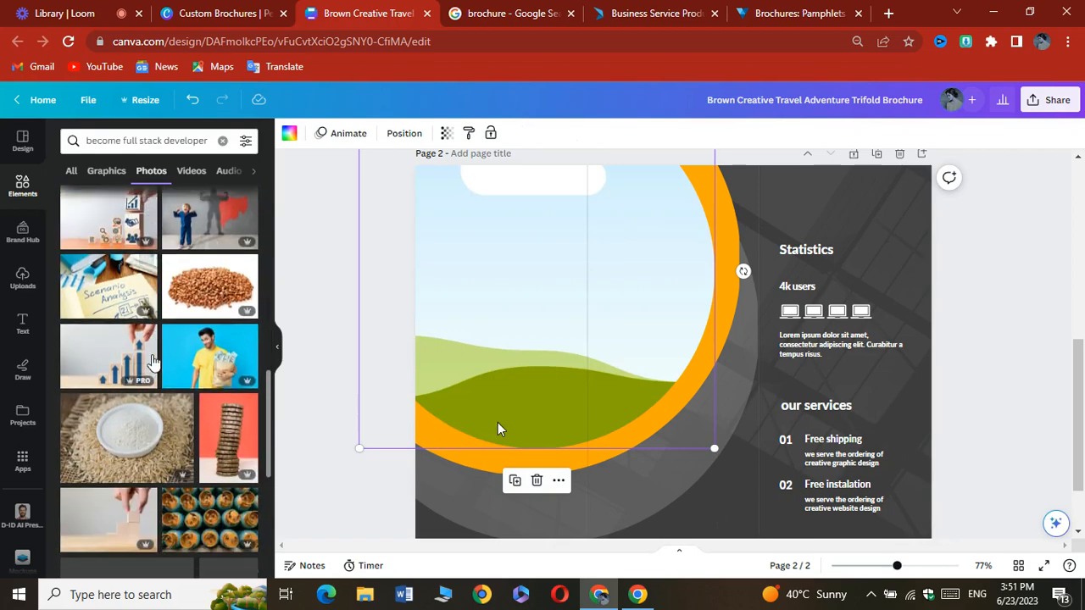
scroll(152, 363, down, 3)
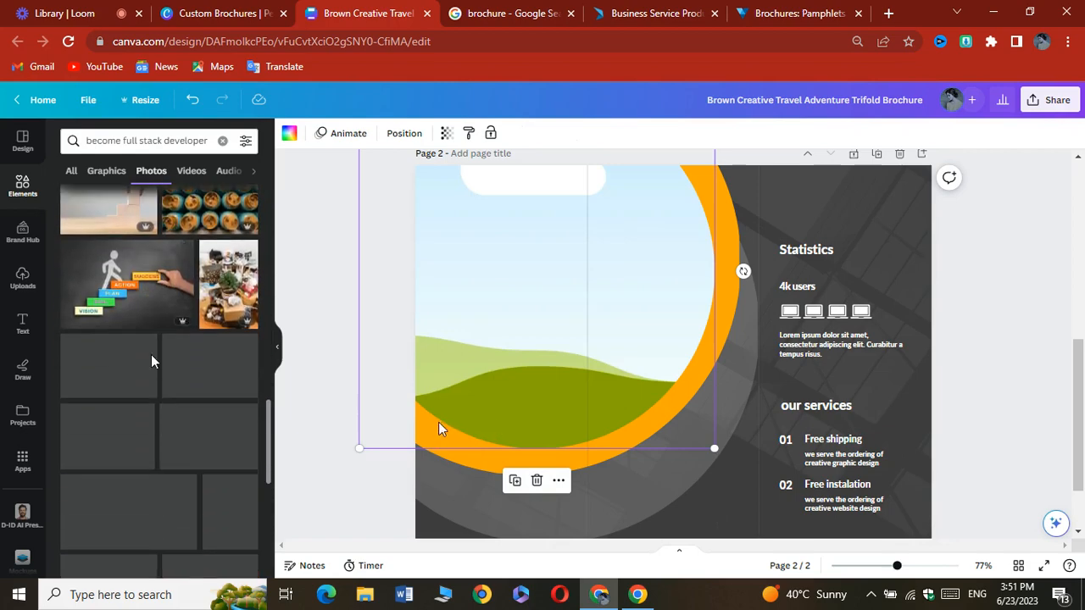
scroll(151, 363, down, 8)
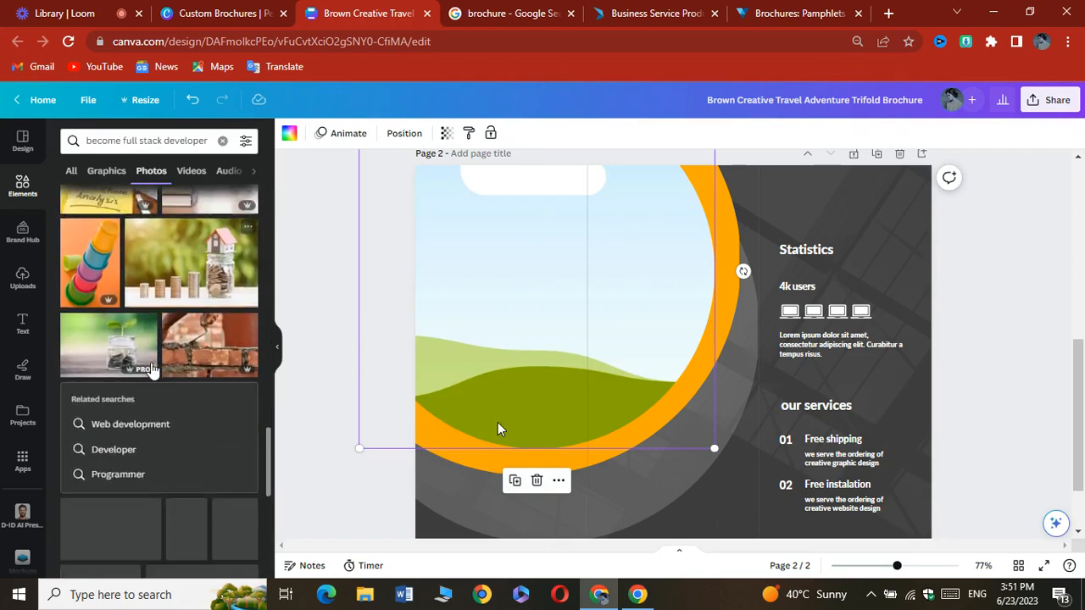
scroll(152, 370, down, 5)
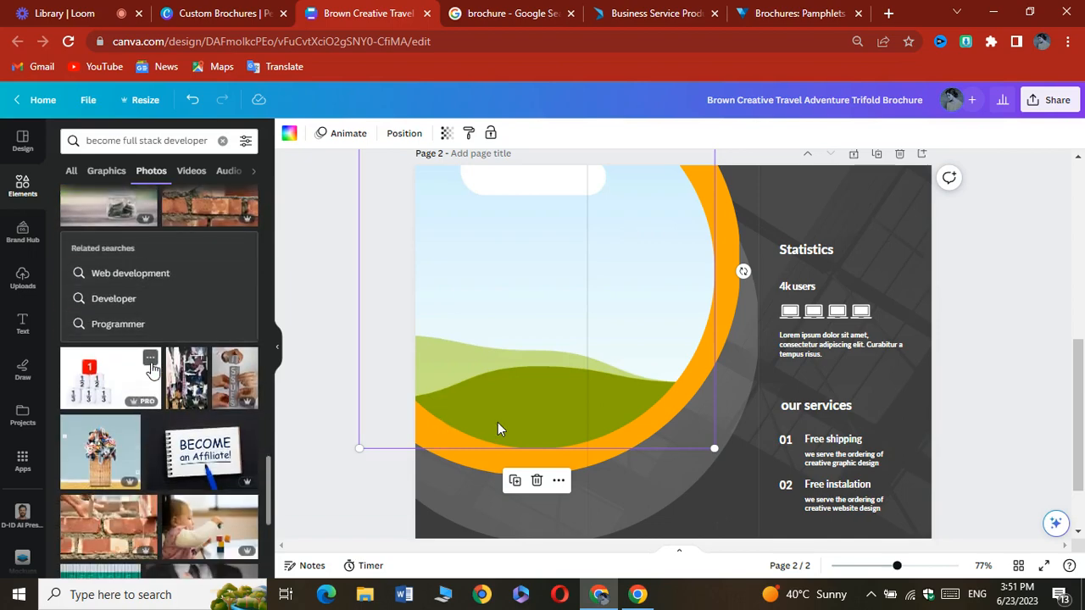
scroll(155, 364, down, 5)
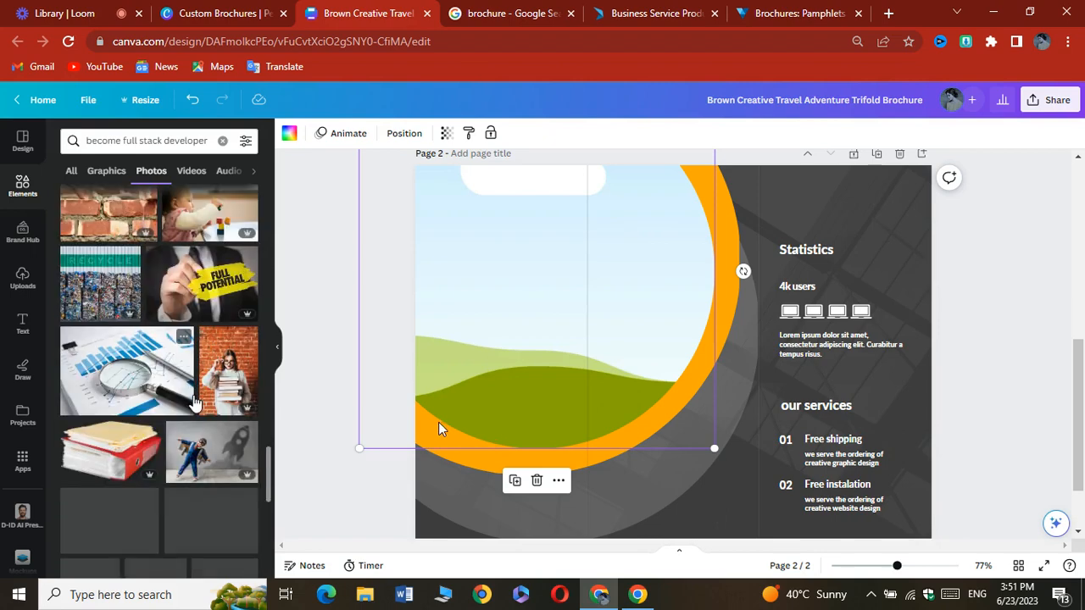
drag(219, 297, 466, 301)
mouse_move(543, 315)
mouse_down()
mouse_move(514, 314)
mouse_move(568, 308)
mouse_move(547, 307)
mouse_up()
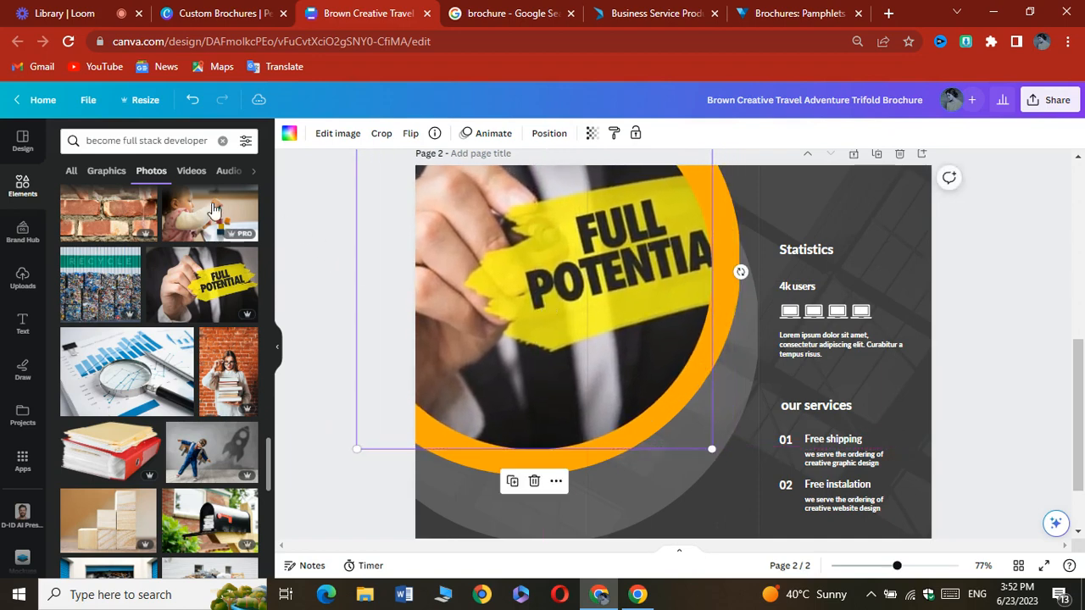
click(193, 100)
click(194, 100)
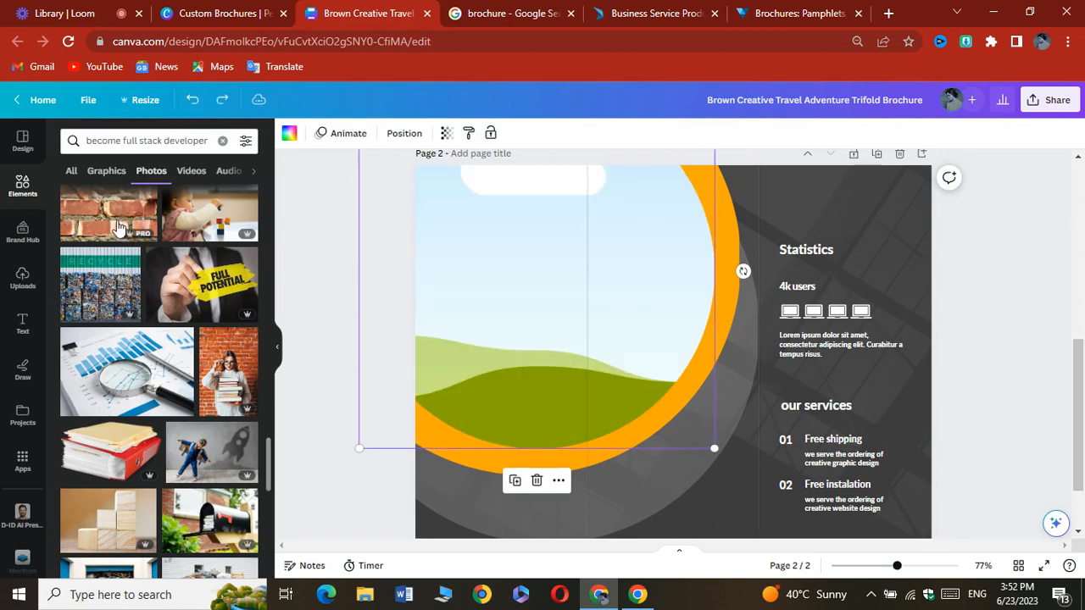
- Place the photo of a magnifying glass on charts in the page 2 circular frame and browse further photo results
drag(122, 329, 567, 292)
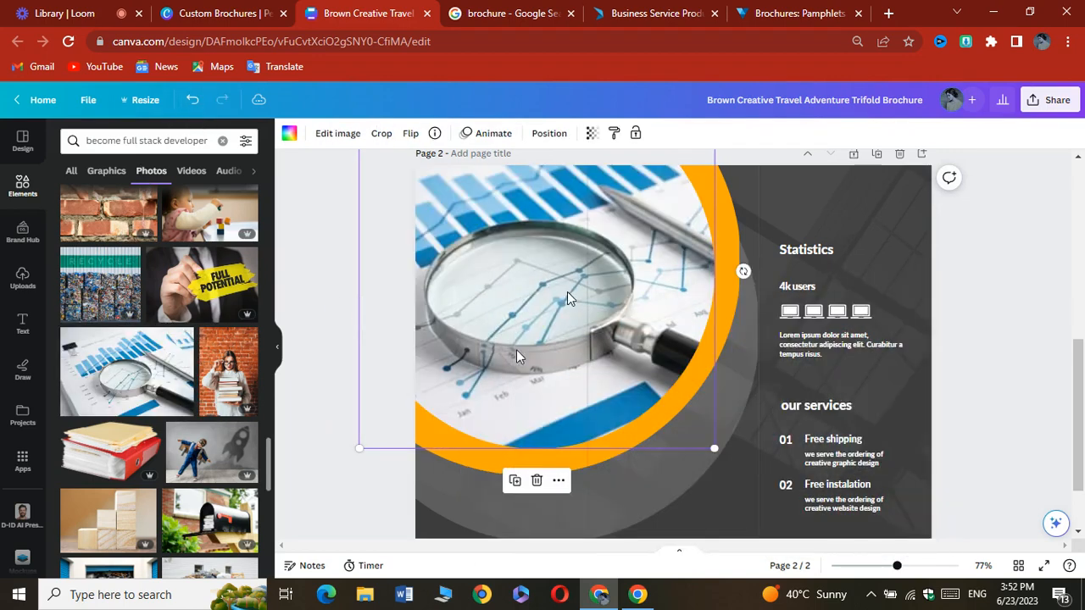
scroll(372, 426, down, 2)
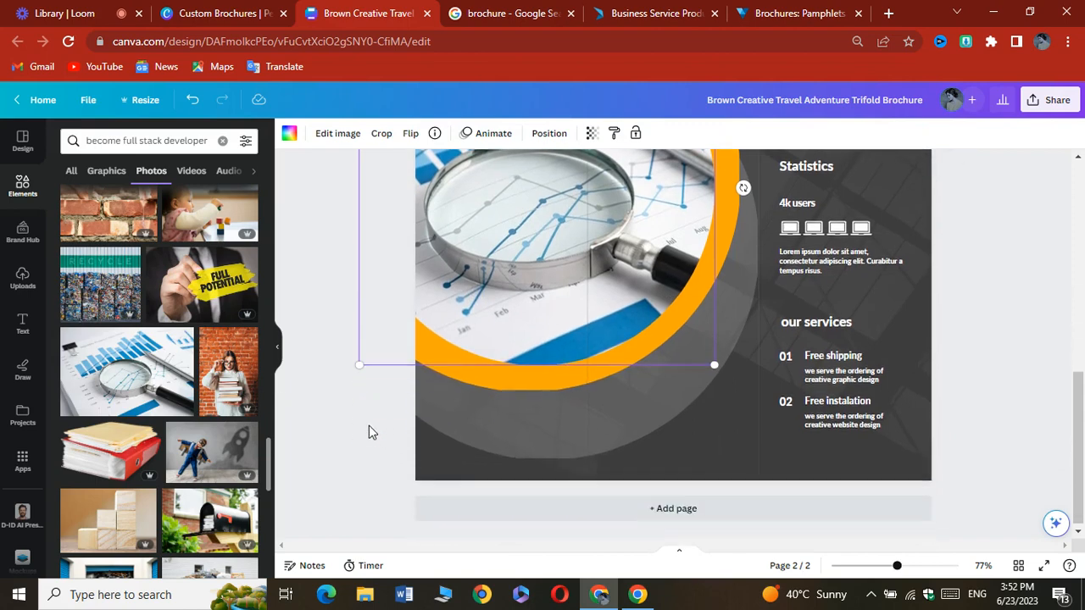
scroll(235, 427, down, 3)
scroll(208, 381, down, 3)
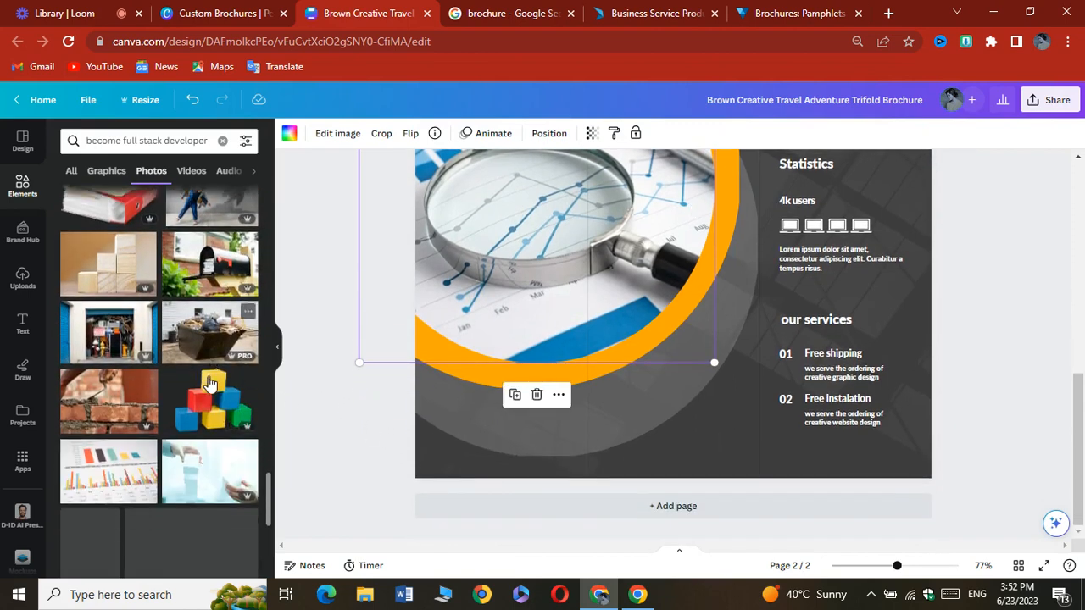
scroll(208, 382, up, 8)
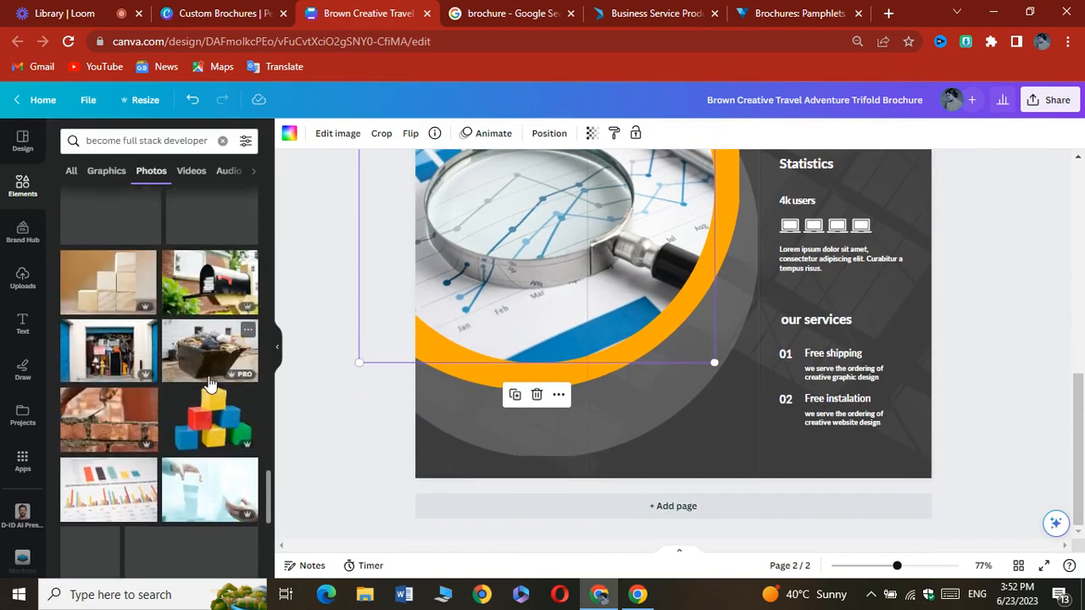
scroll(205, 370, up, 10)
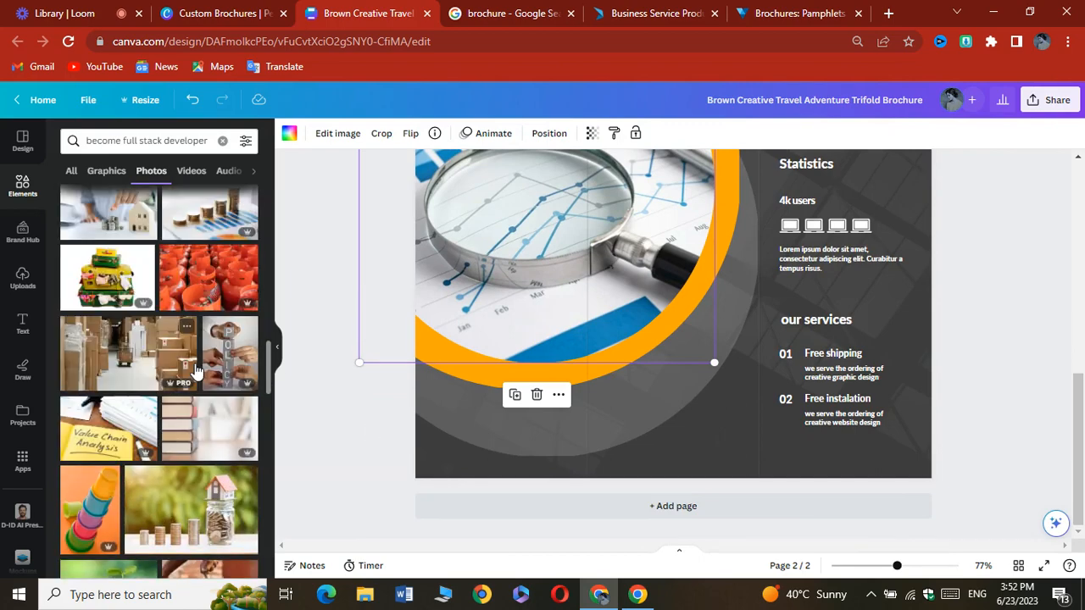
scroll(203, 370, up, 4)
- Search the elements library for "technology" and limit the results to photos
click(223, 143)
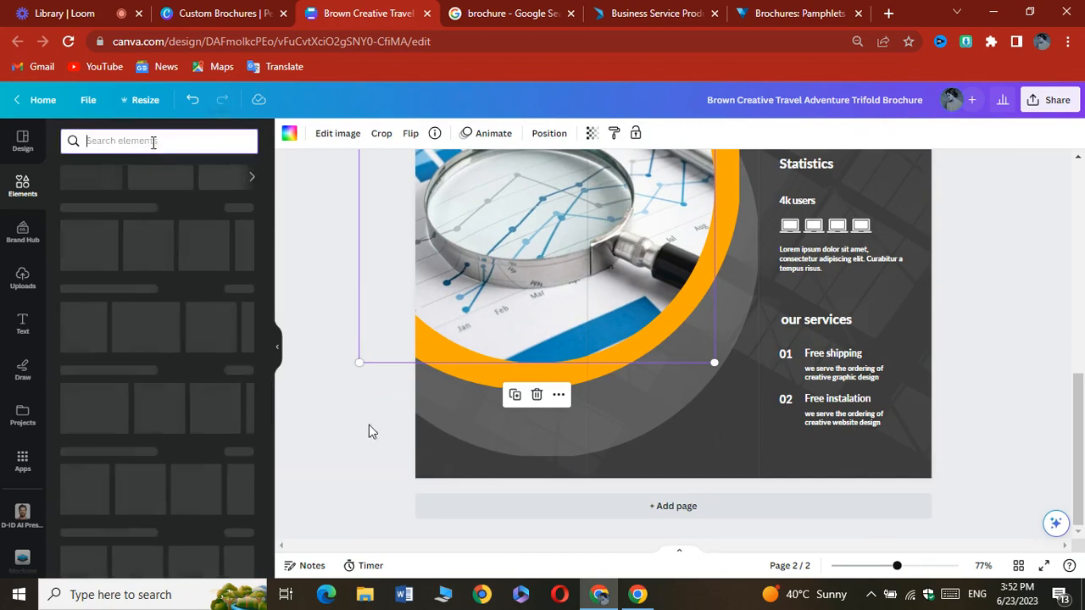
text(te)
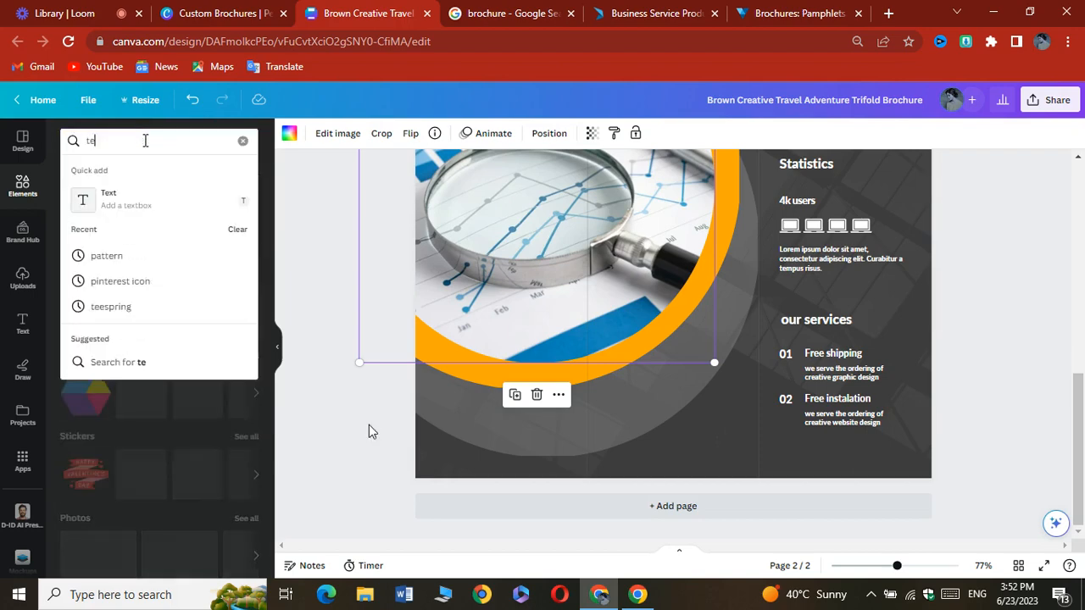
text(chnology)
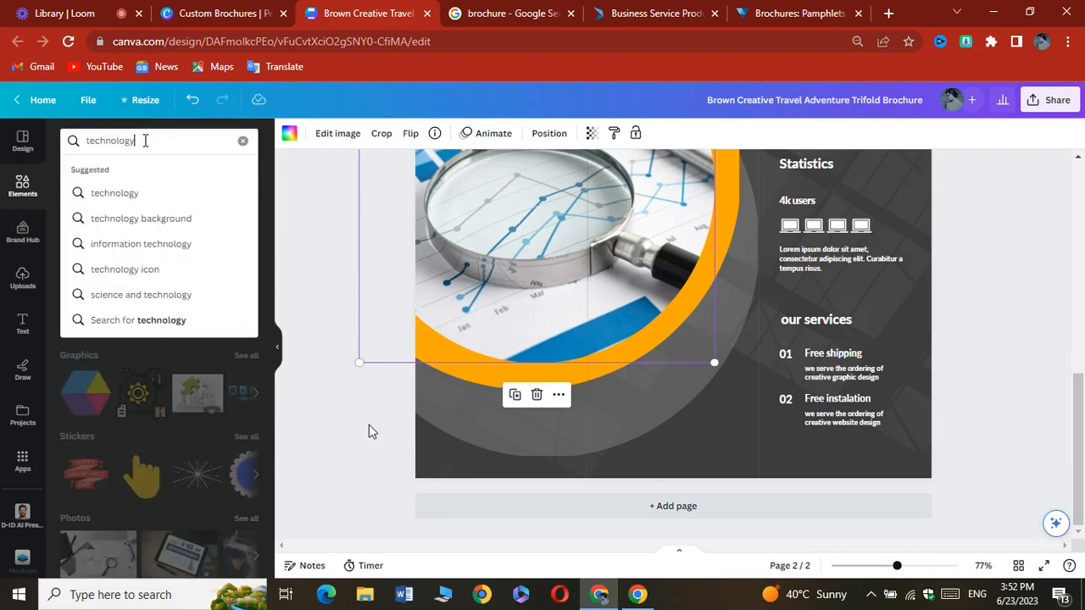
key(Return)
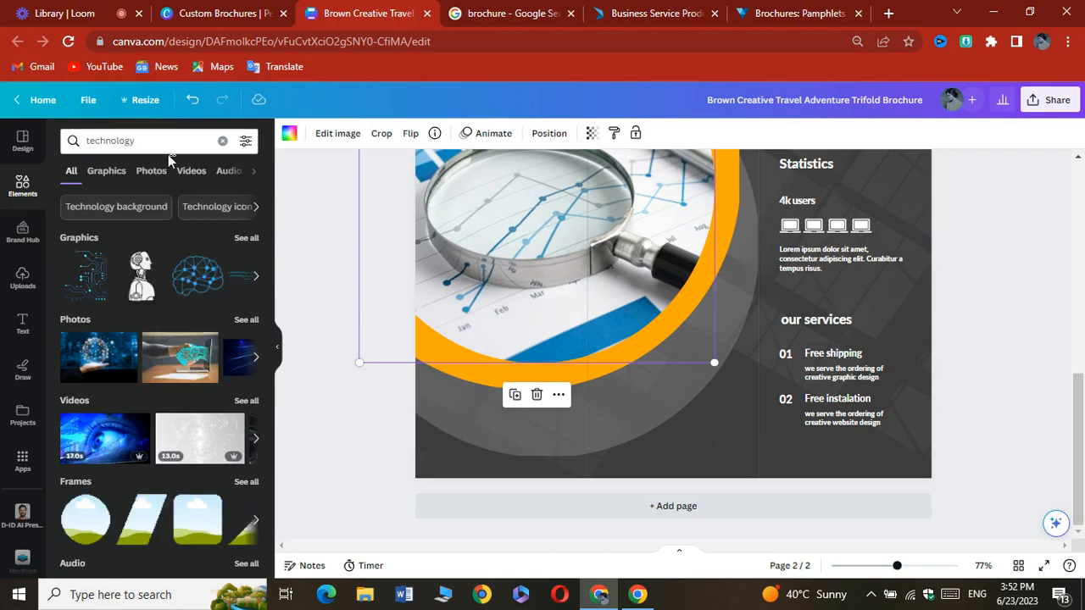
click(147, 177)
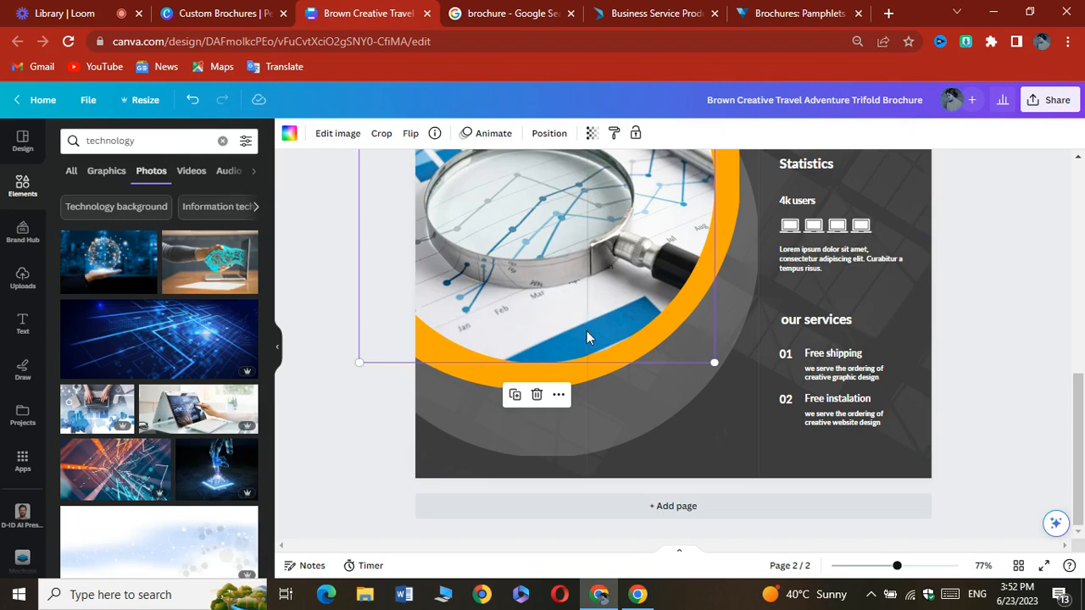
- Replace the magnifying glass photo in the page 2 frame with the photo of a handshake with a digital hand
click(536, 397)
click(543, 336)
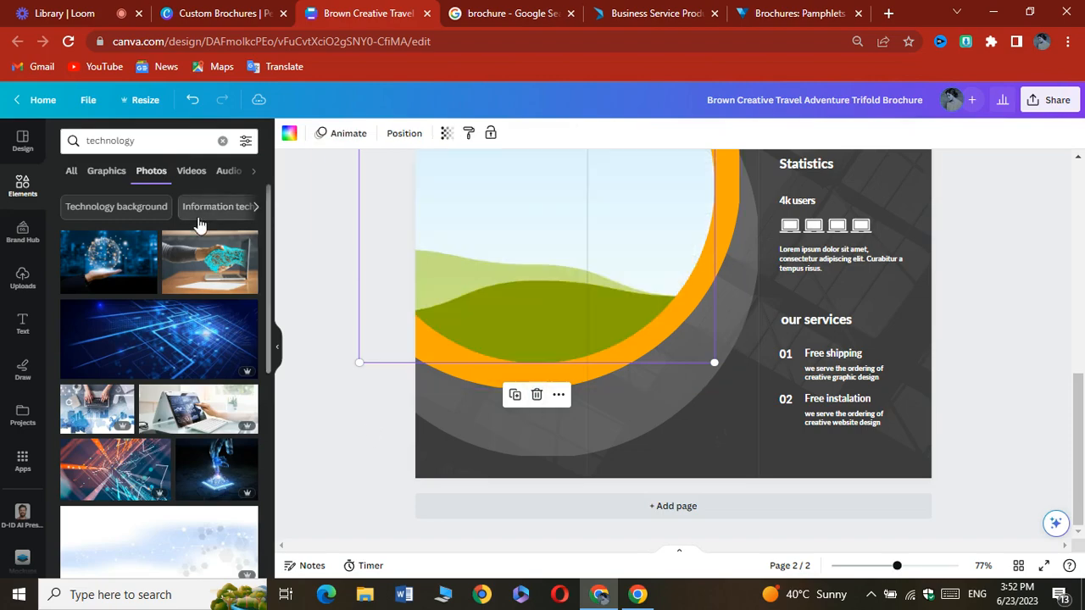
drag(244, 241, 667, 248)
scroll(656, 241, up, 4)
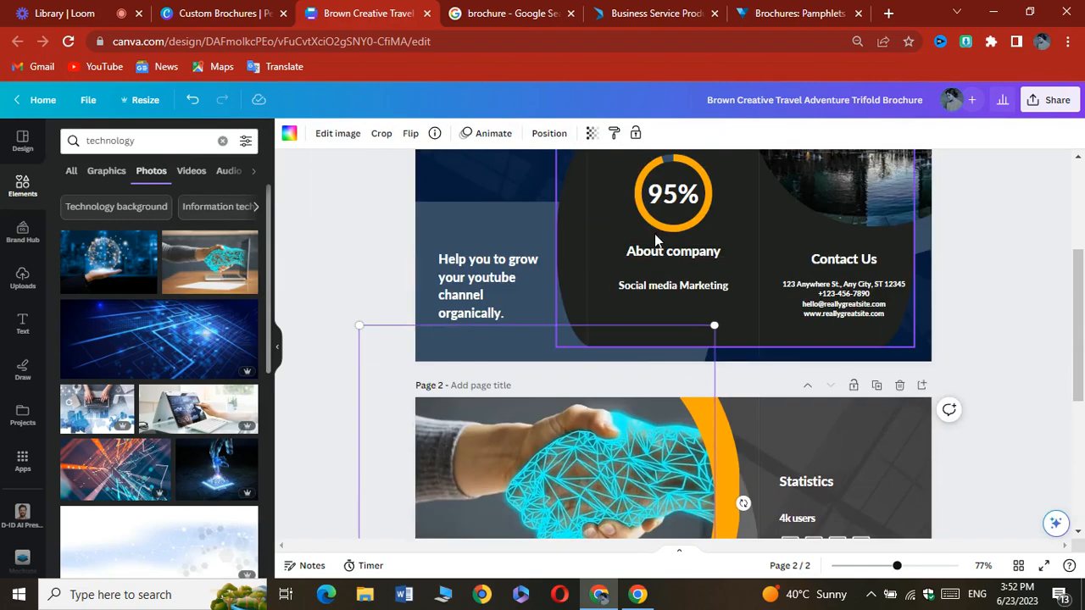
scroll(655, 240, down, 2)
click(982, 292)
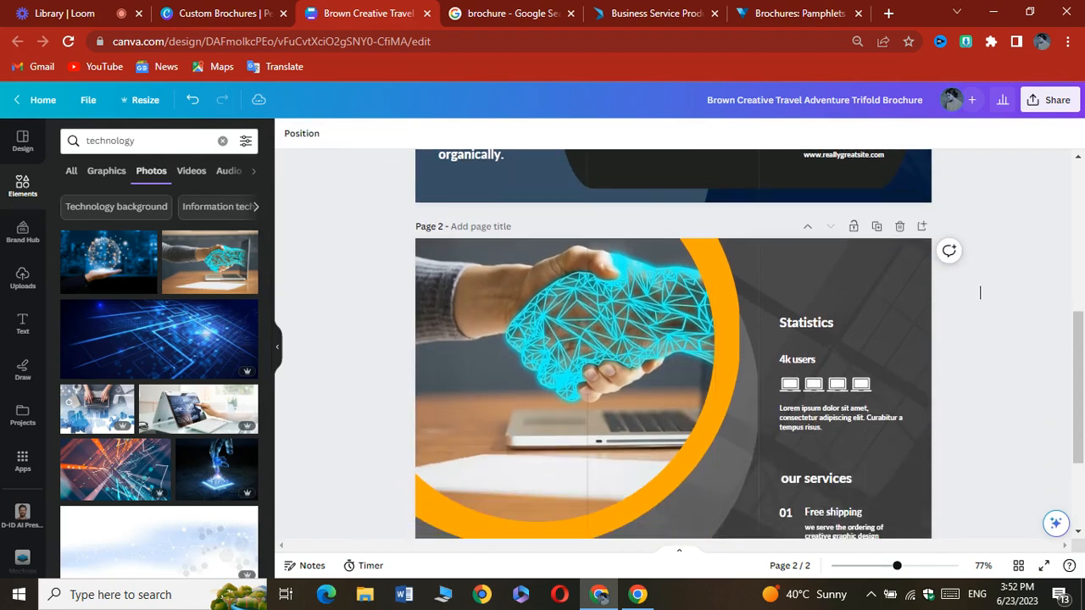
- Replace both brochure pages with the "Navy And Green Minimalist Illustrative Business Brochure" template
scroll(945, 329, down, 3)
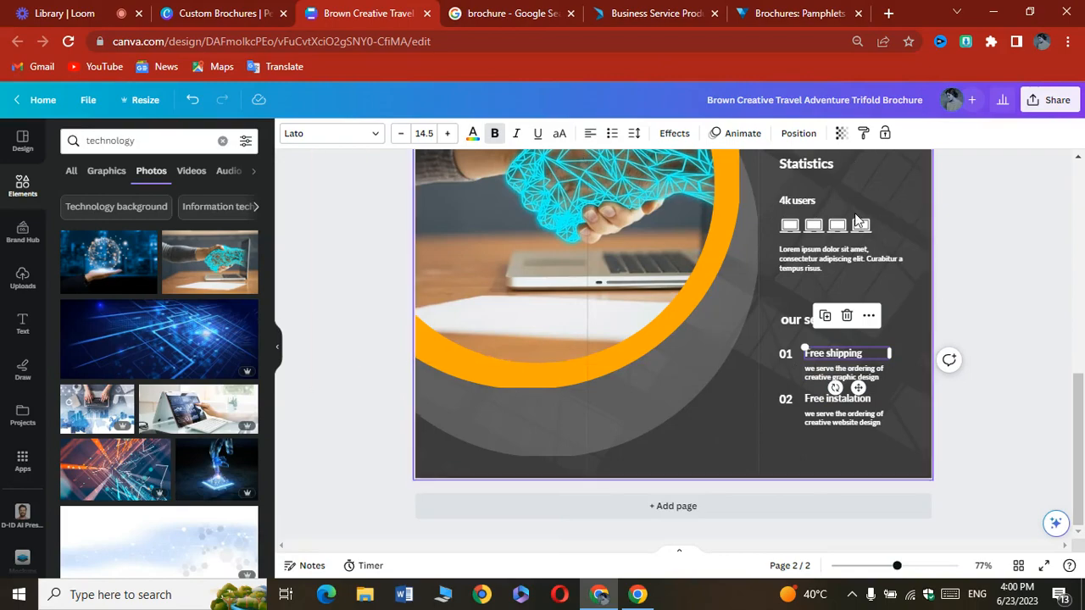
scroll(858, 219, up, 1)
scroll(821, 288, down, 1)
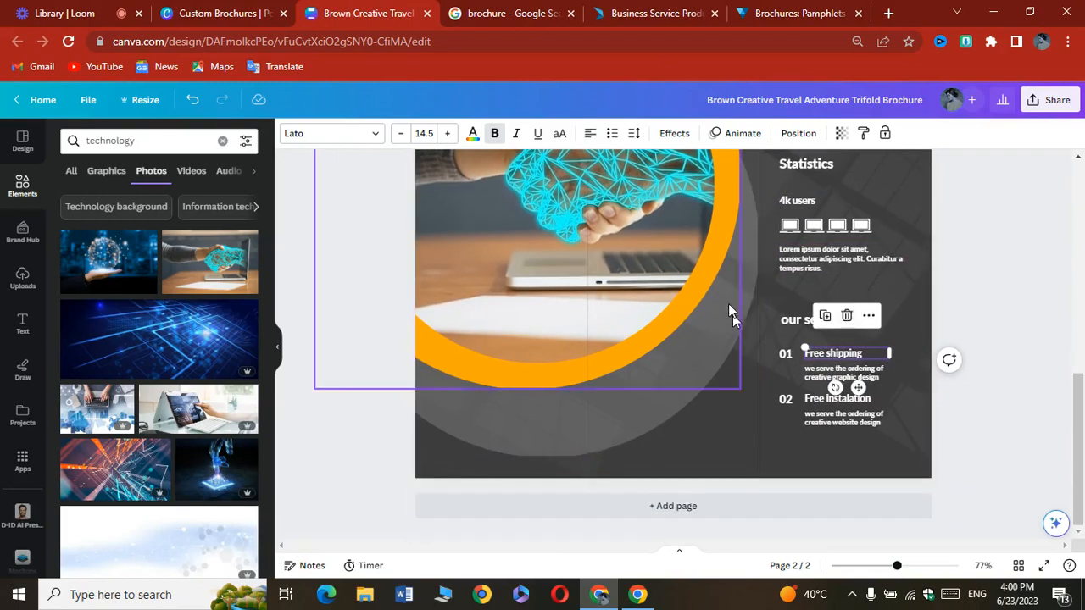
scroll(732, 314, up, 7)
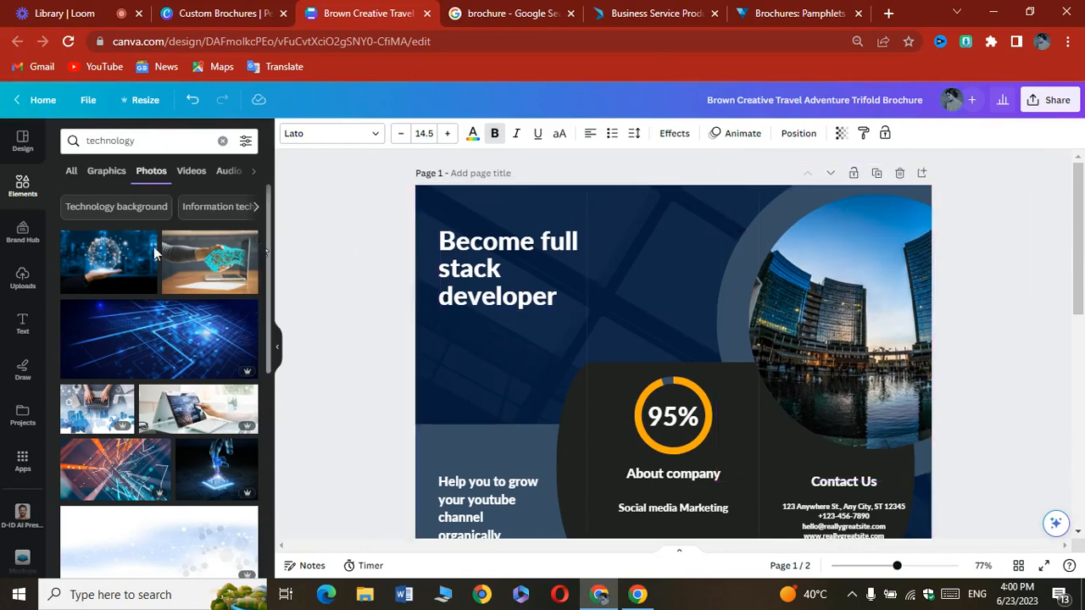
click(33, 151)
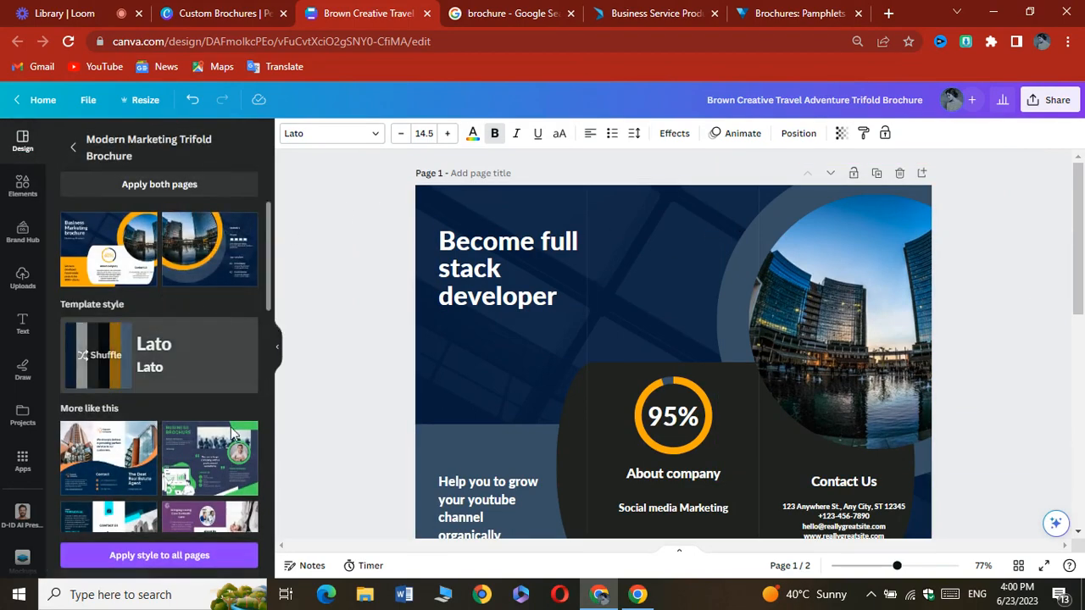
click(226, 468)
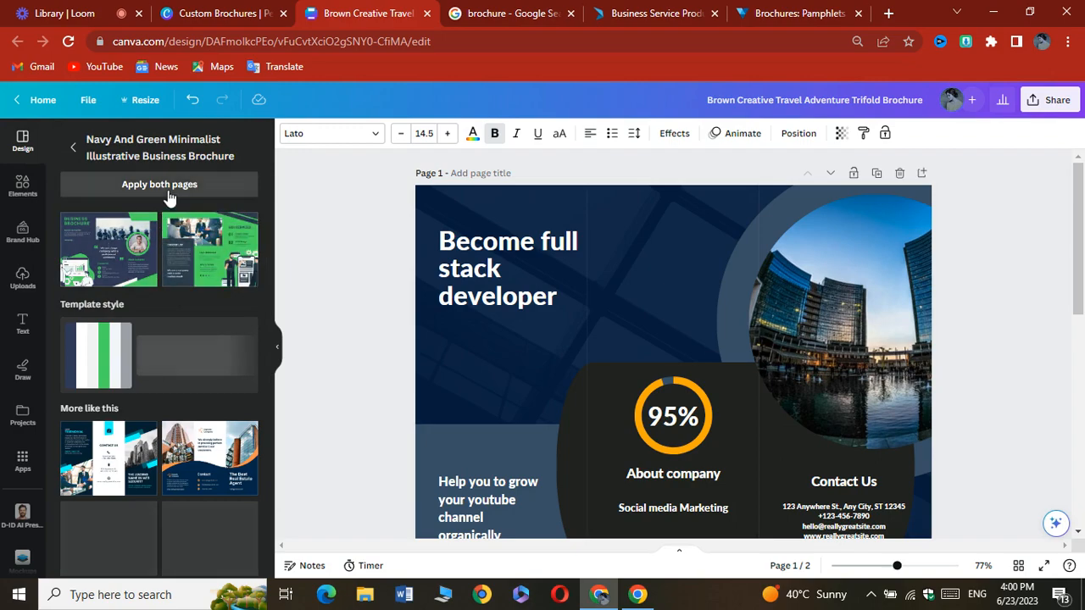
click(172, 189)
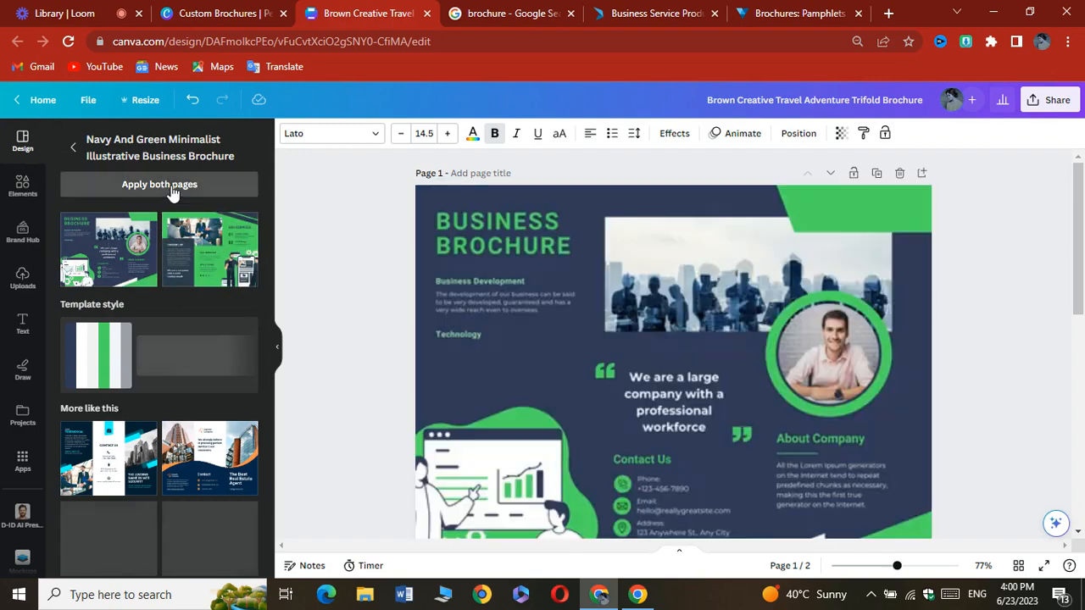
click(100, 355)
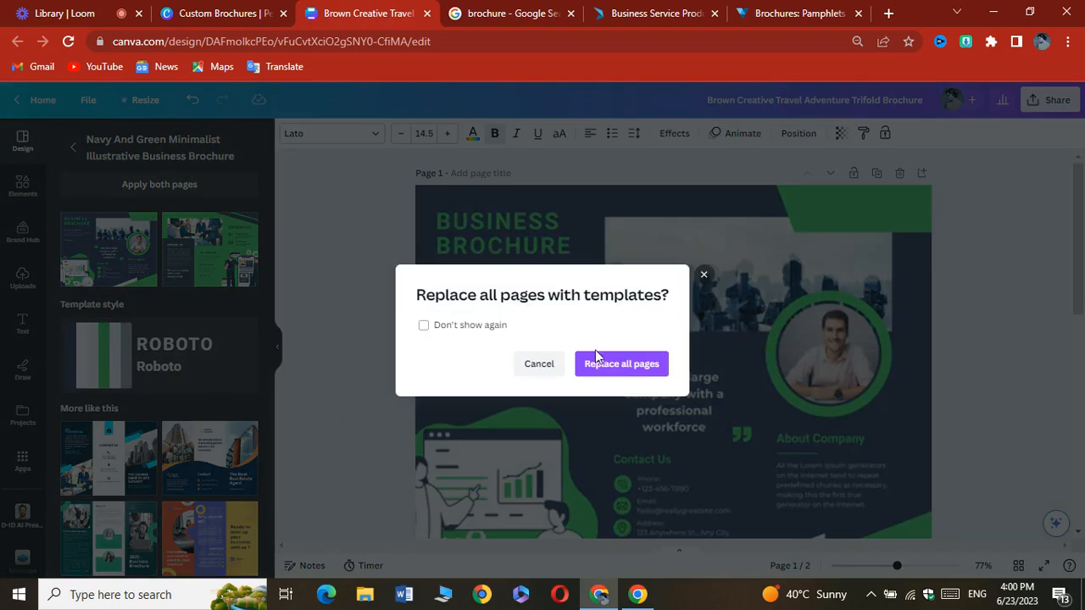
click(598, 370)
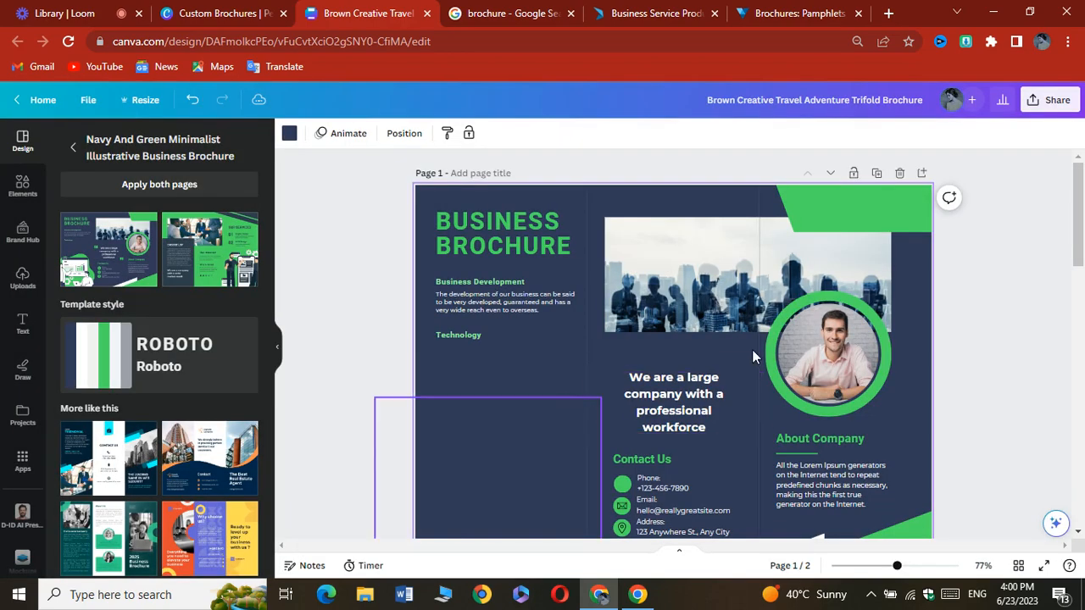
- Apply the template's Roboto font and colour style to page 1 and review the brochure down to page 2
click(84, 346)
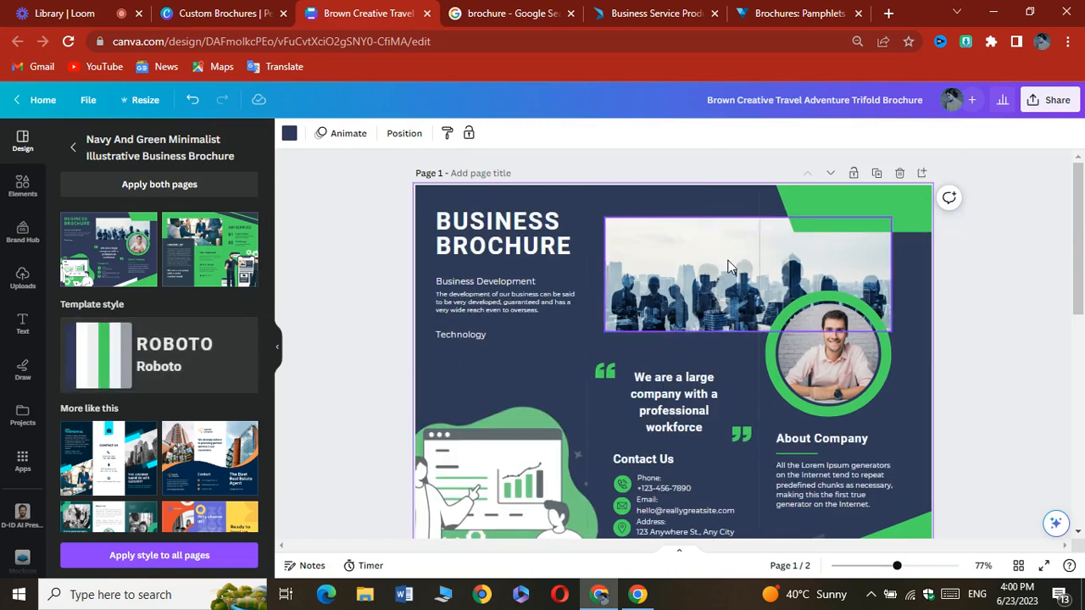
scroll(680, 288, down, 2)
scroll(680, 288, down, 1)
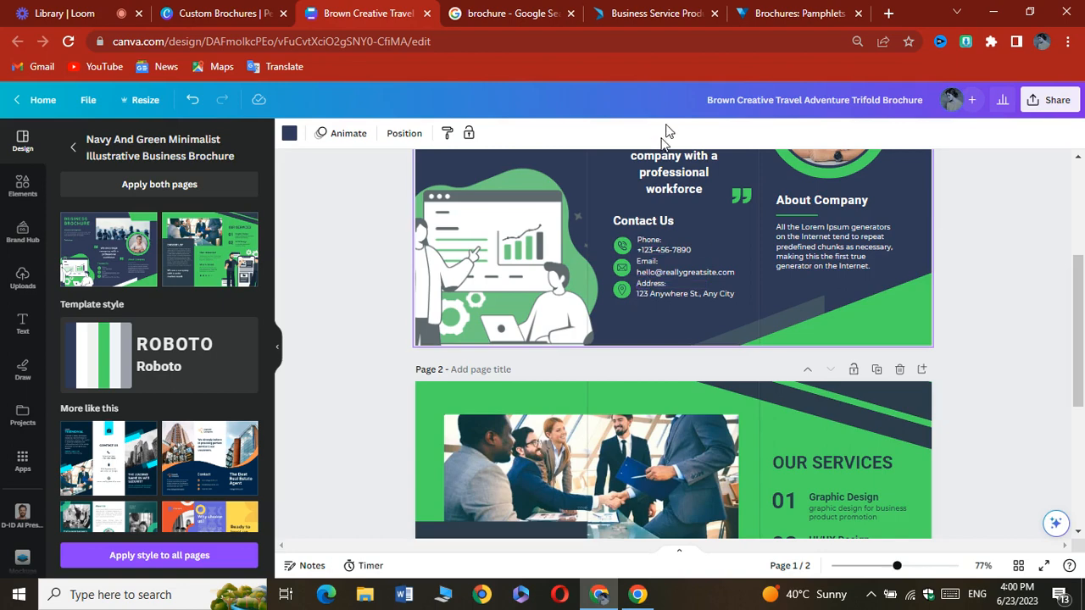
- Replace the "BUSINESS BROCHURE" heading on page 1 with "MARKETING AGENCY" on two lines
scroll(683, 243, up, 3)
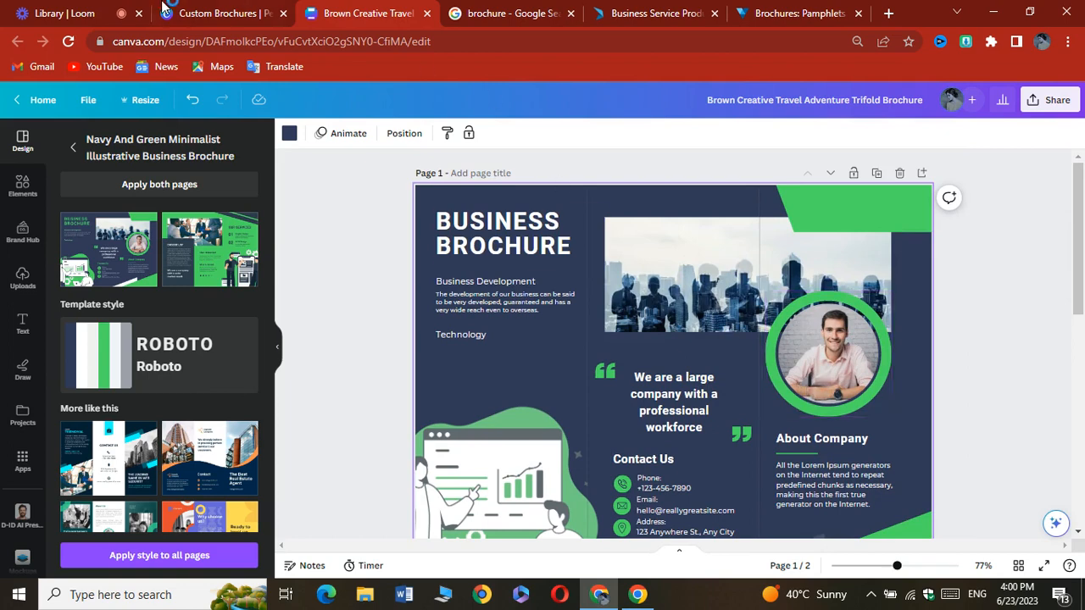
click(479, 220)
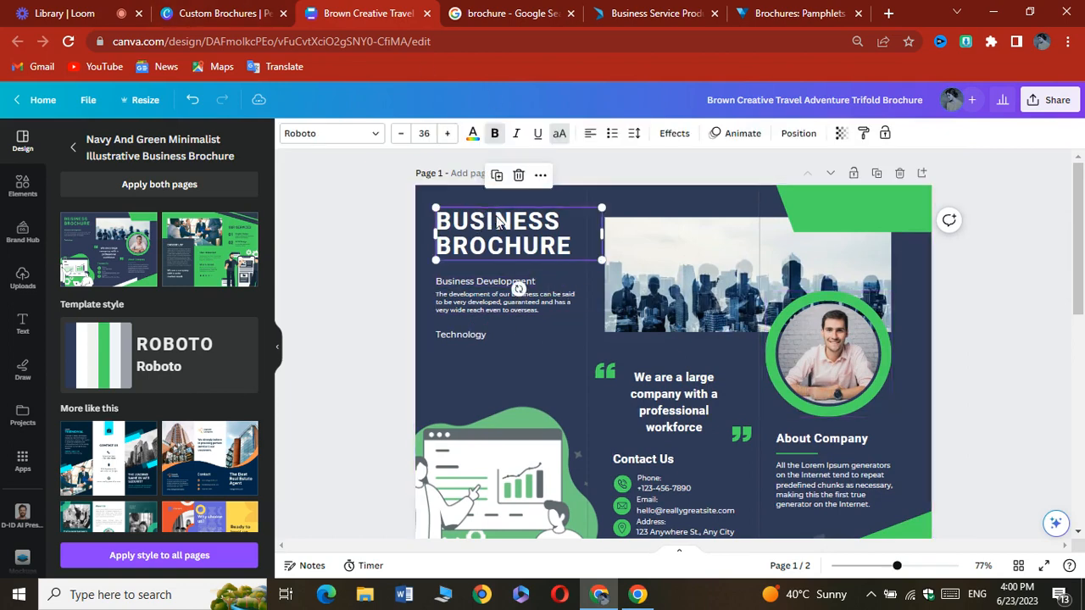
click(565, 246)
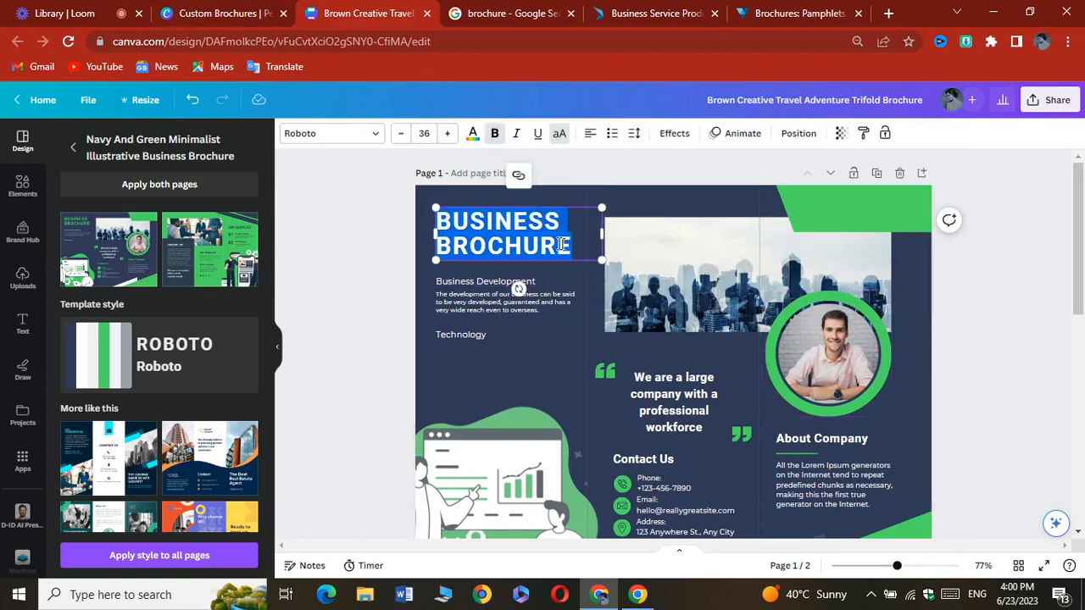
key(BackSpace)
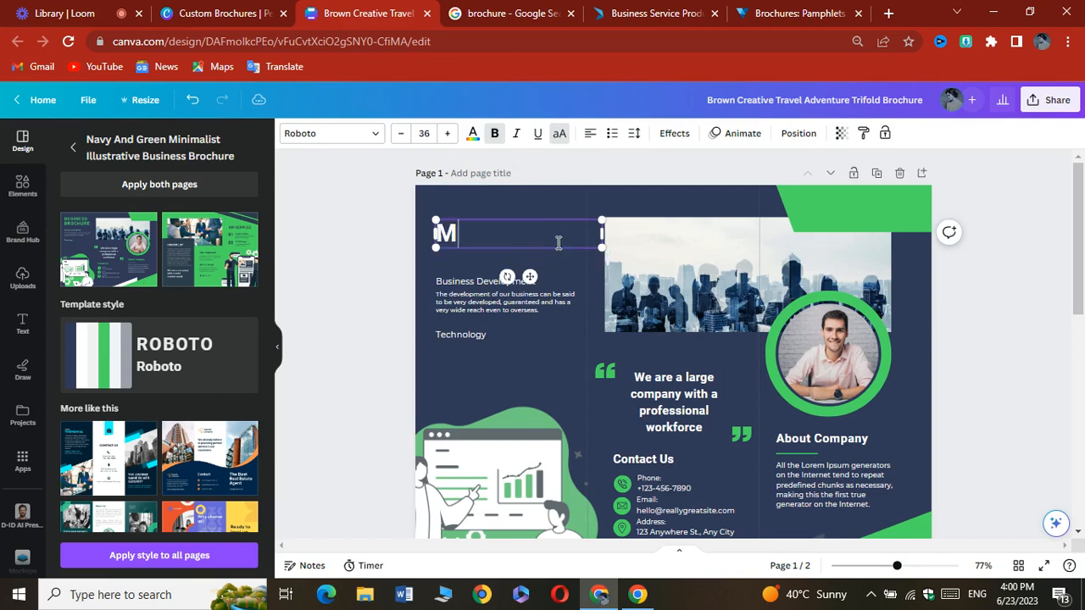
text(MARKETIN)
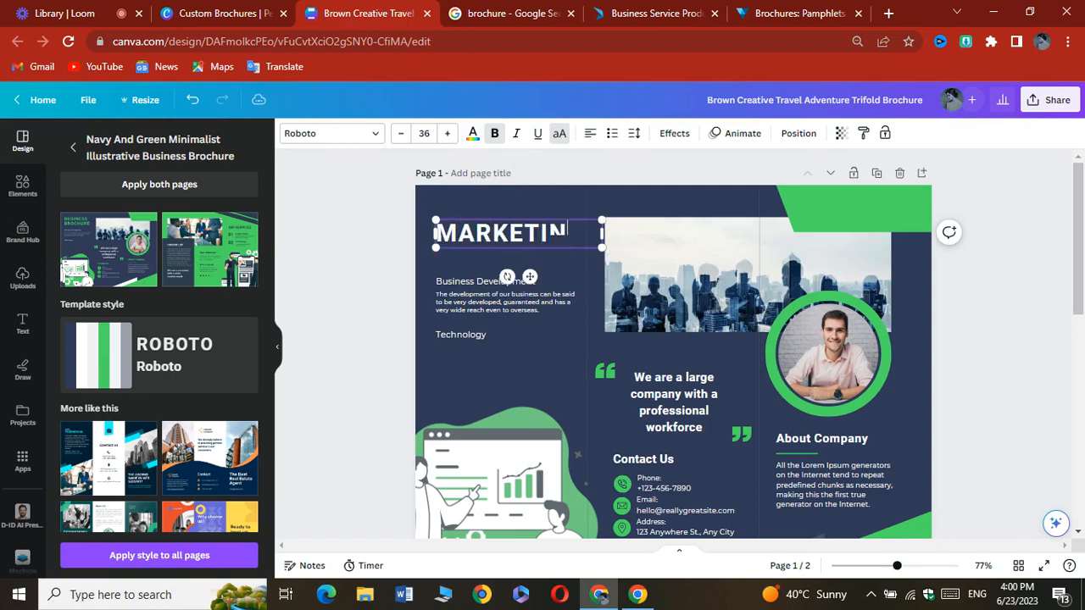
text(G)
key(Return)
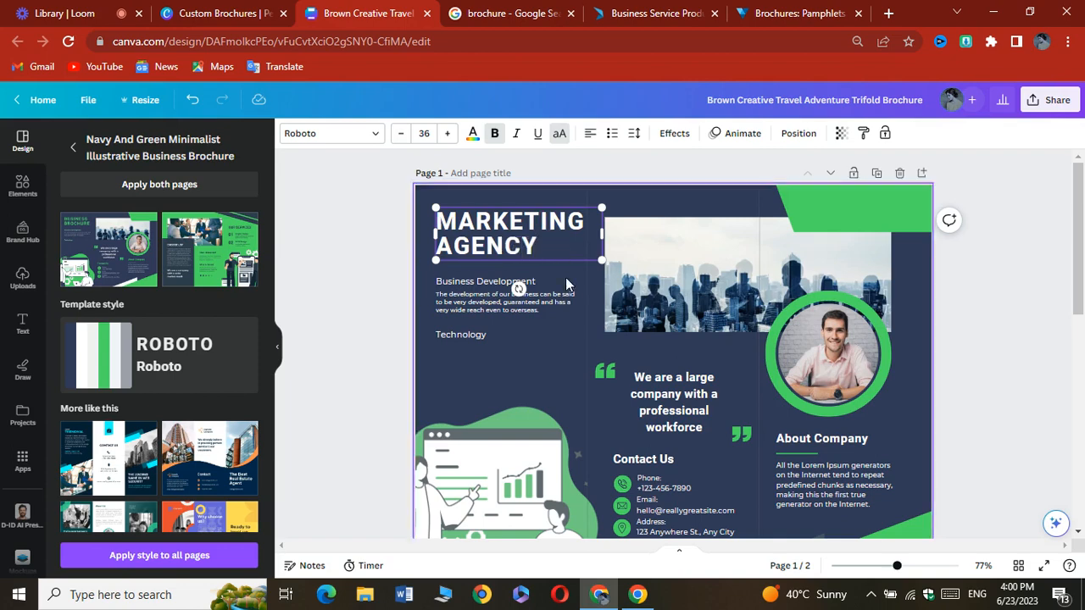
click(572, 340)
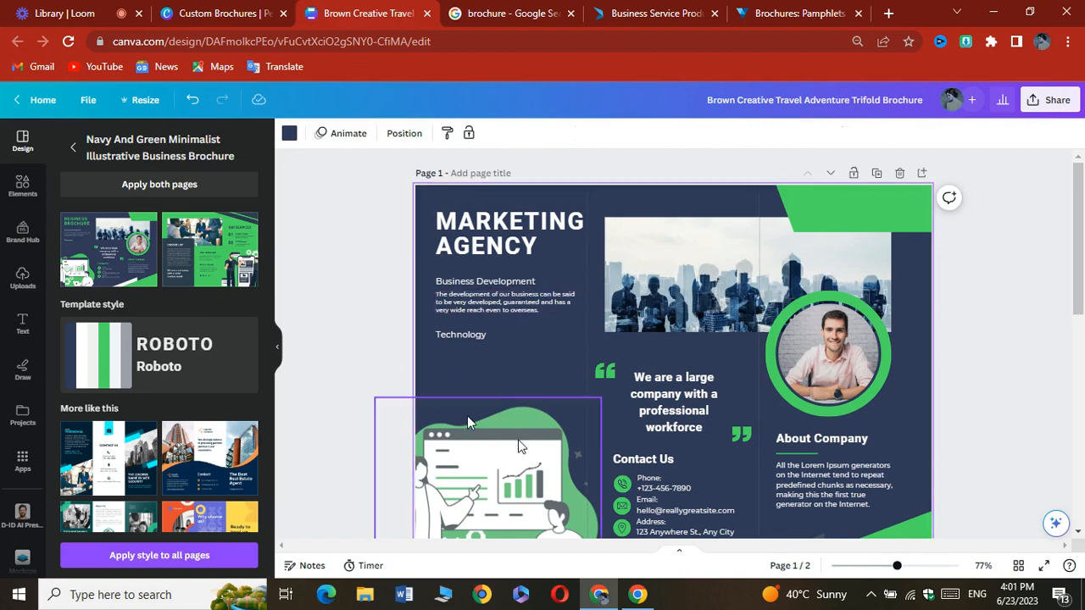
- Search the elements library for "marketing" and limit the results to photos
scroll(531, 381, down, 2)
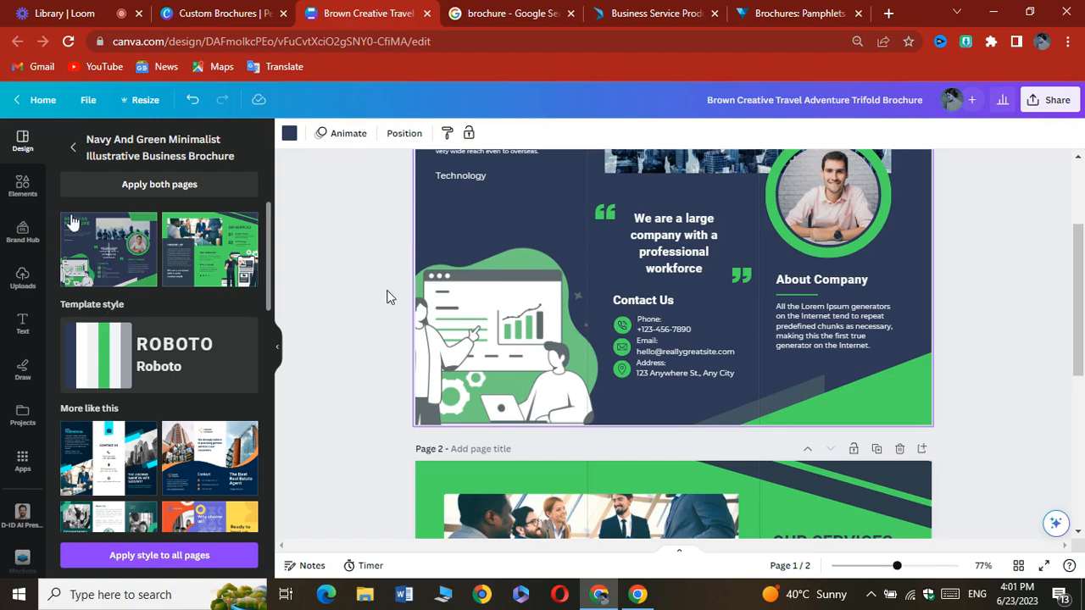
click(23, 187)
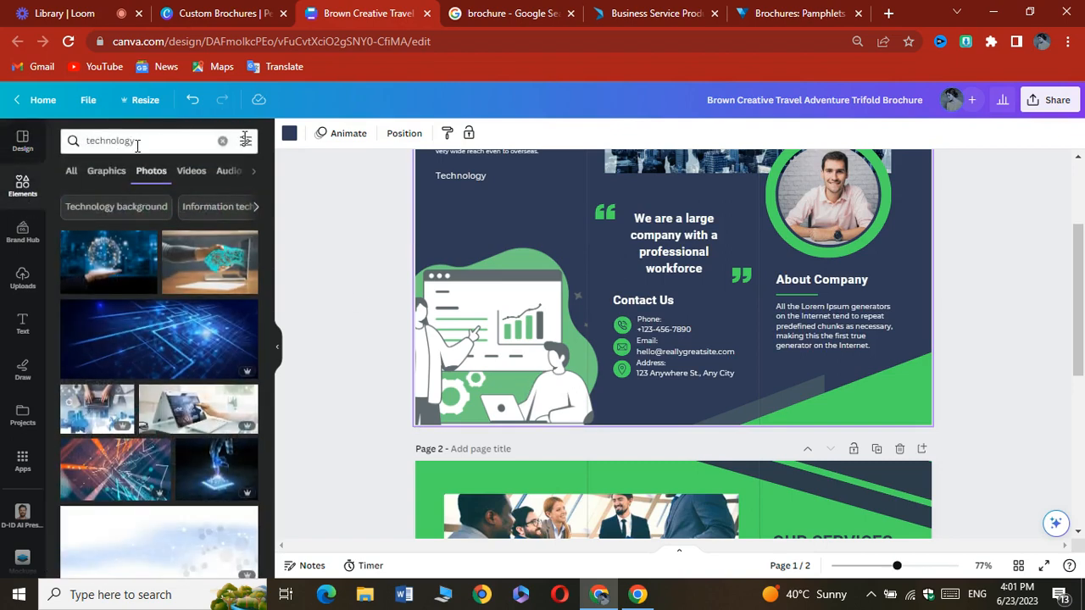
click(222, 141)
text(ma)
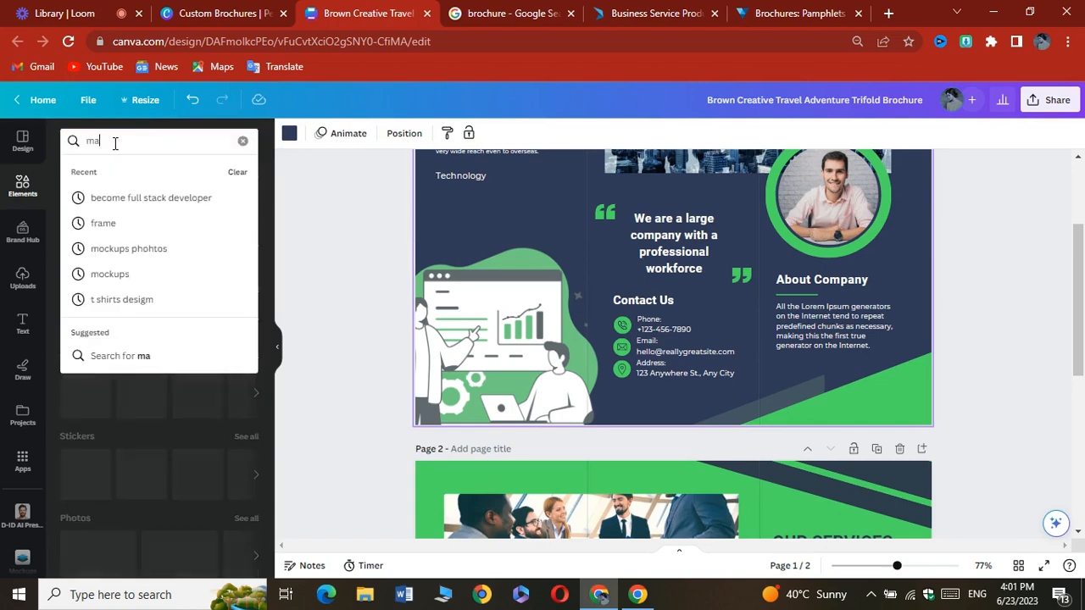
text(rketing)
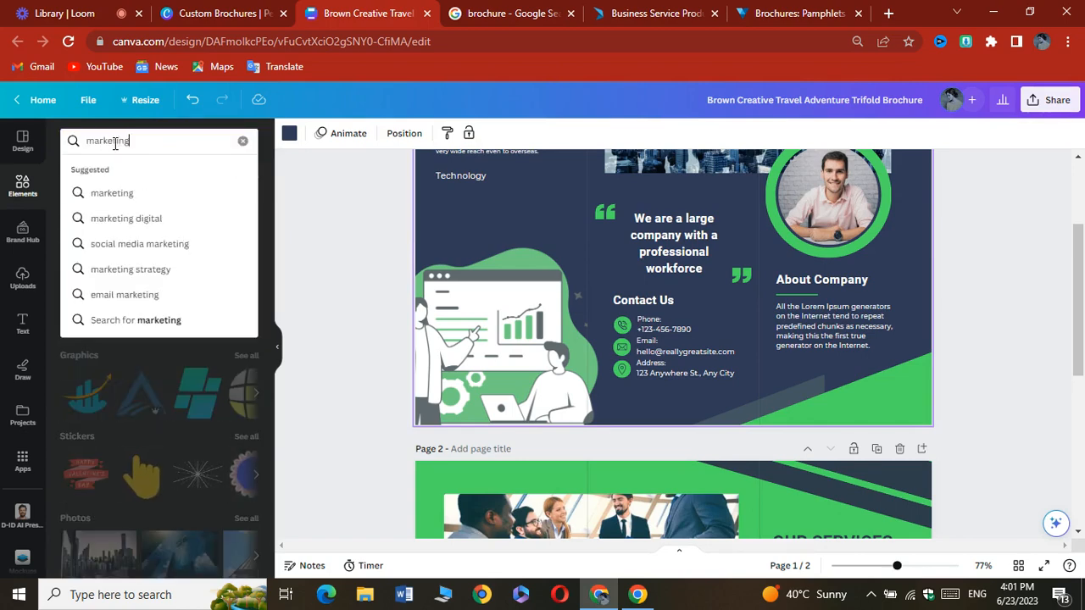
key(Return)
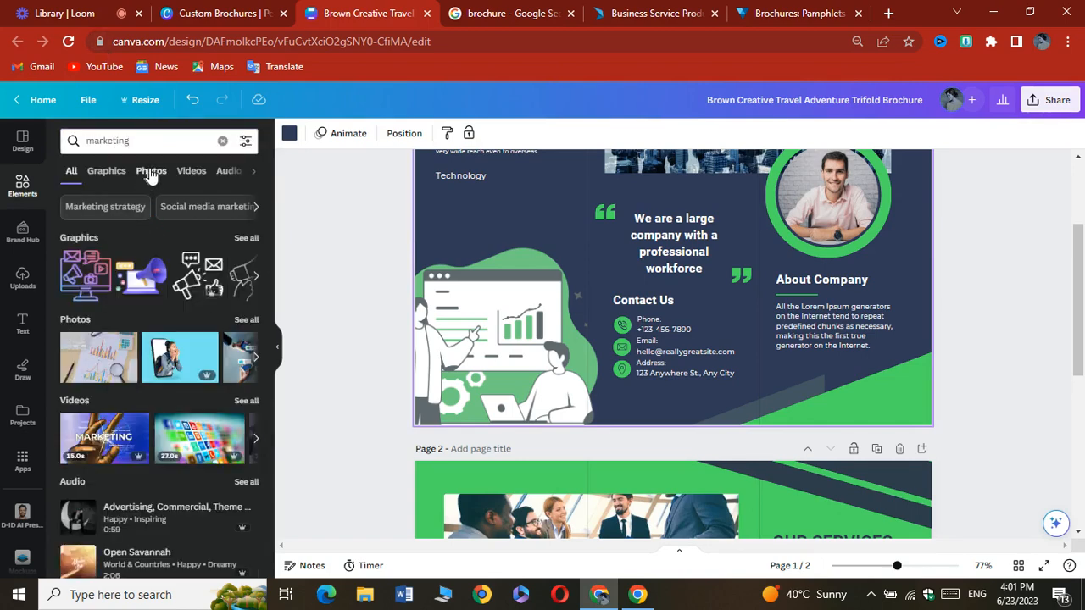
click(151, 171)
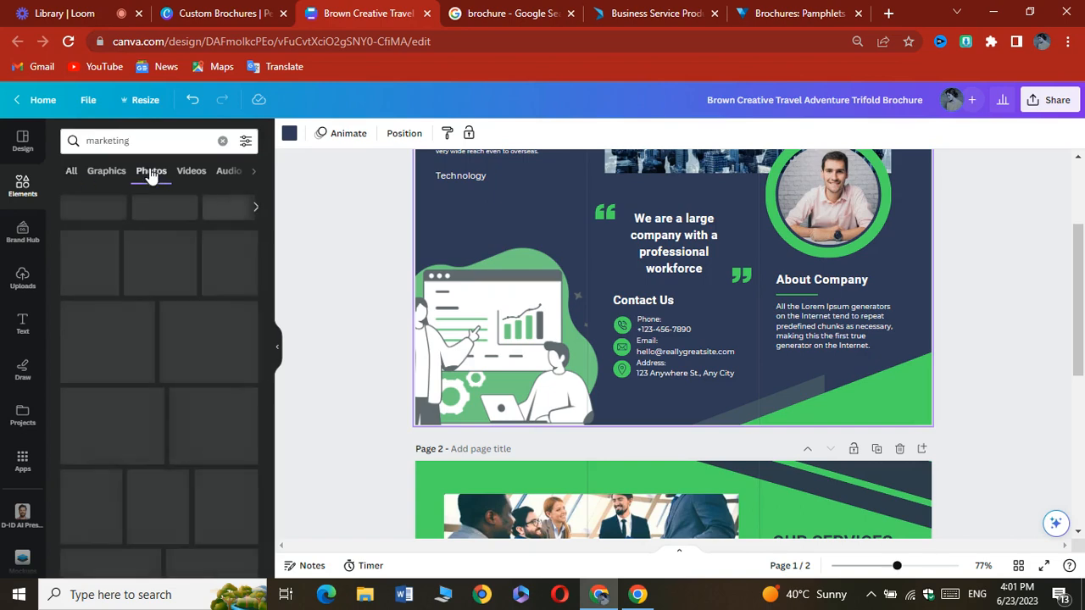
click(517, 365)
click(489, 205)
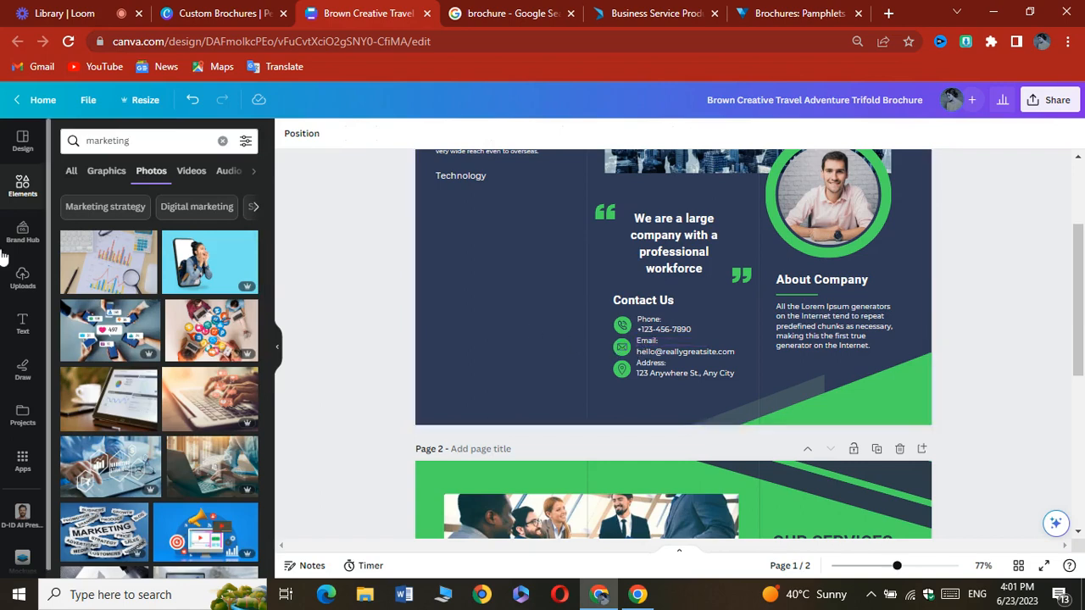
click(193, 100)
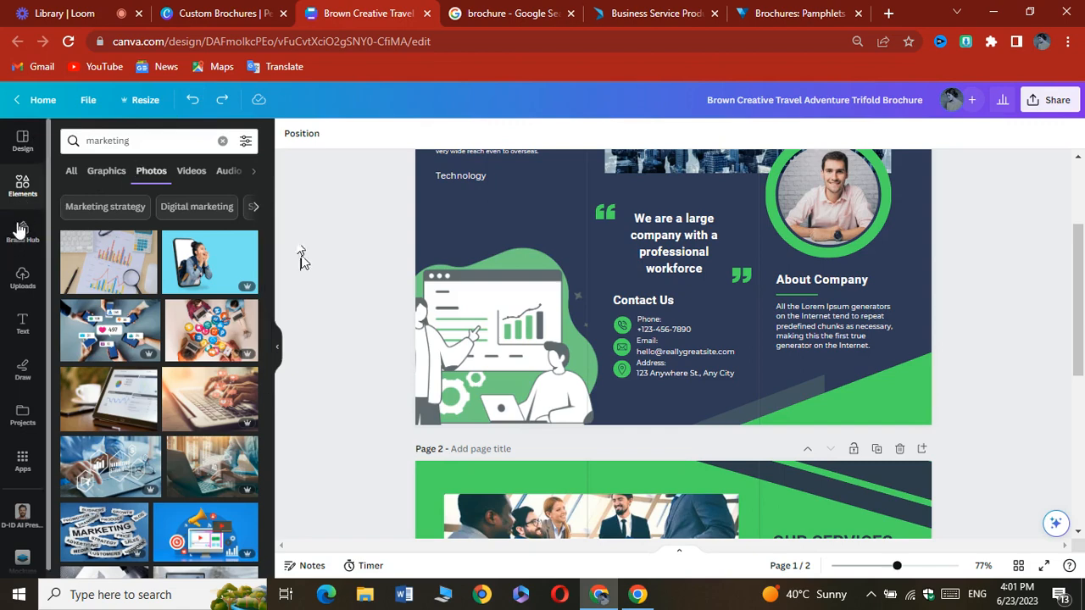
- Search the elements library for "frame" in place of the previous search term
click(223, 142)
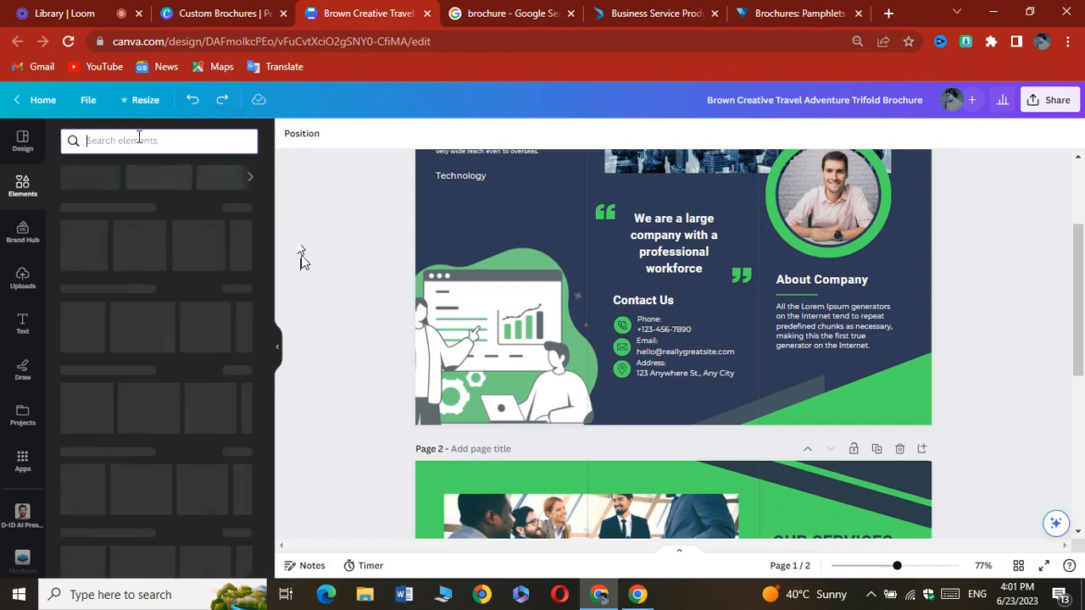
text(fr)
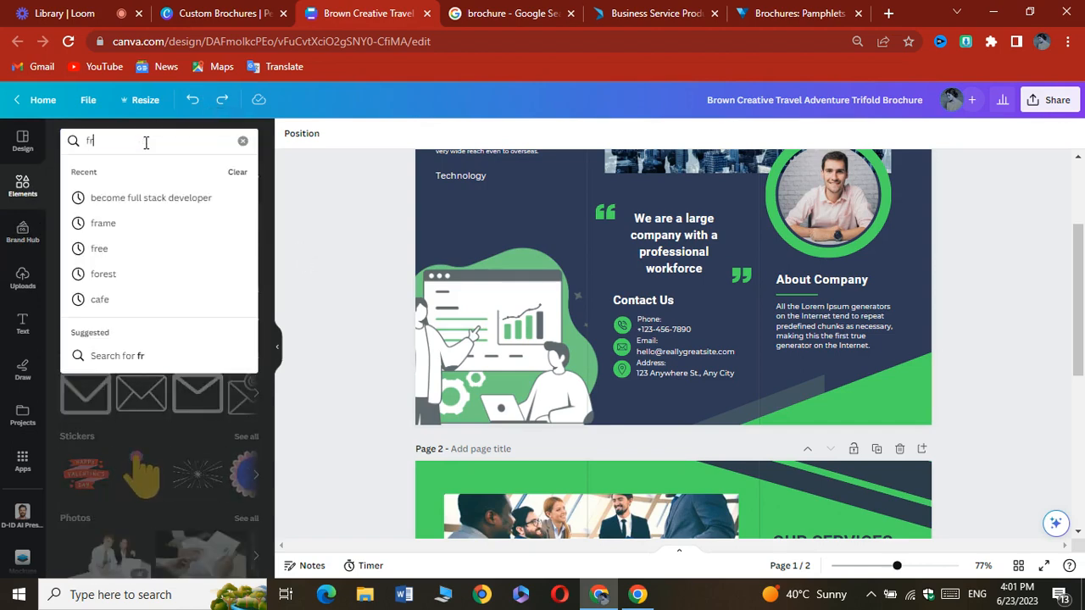
text(ame\)
key(BackSpace)
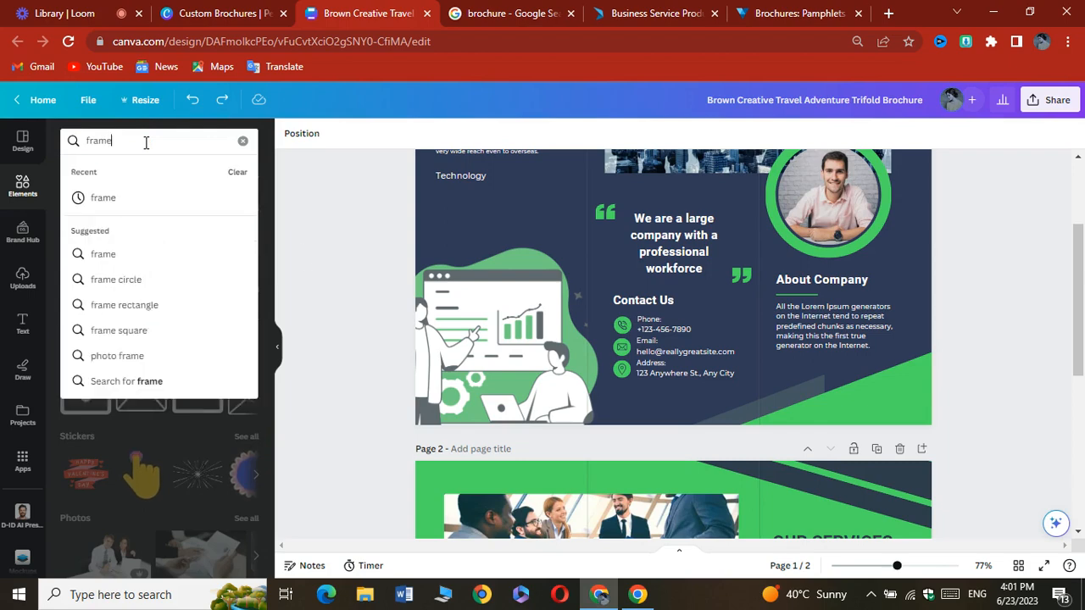
key(Return)
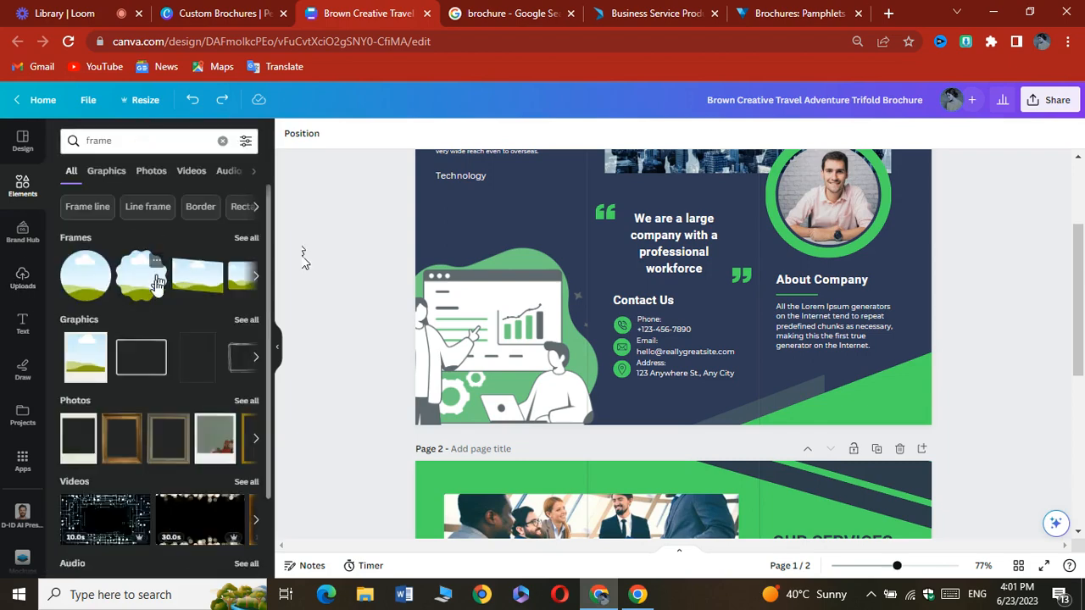
- Replace the presentation illustration on page 1 with the scalloped circle frame, enlarged and placed in the page's lower-left corner
click(500, 289)
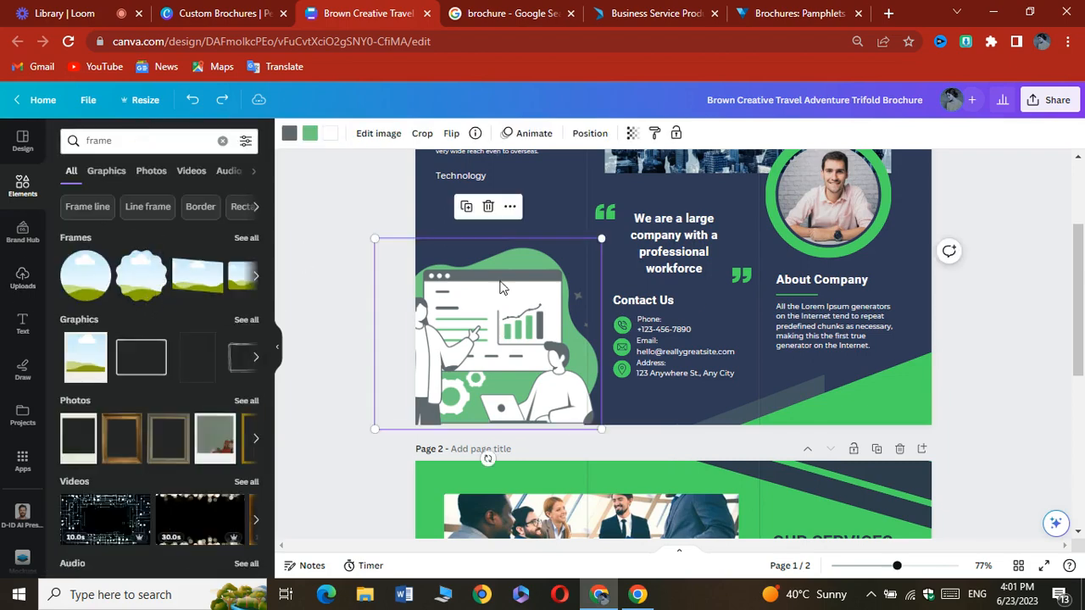
click(487, 206)
click(135, 282)
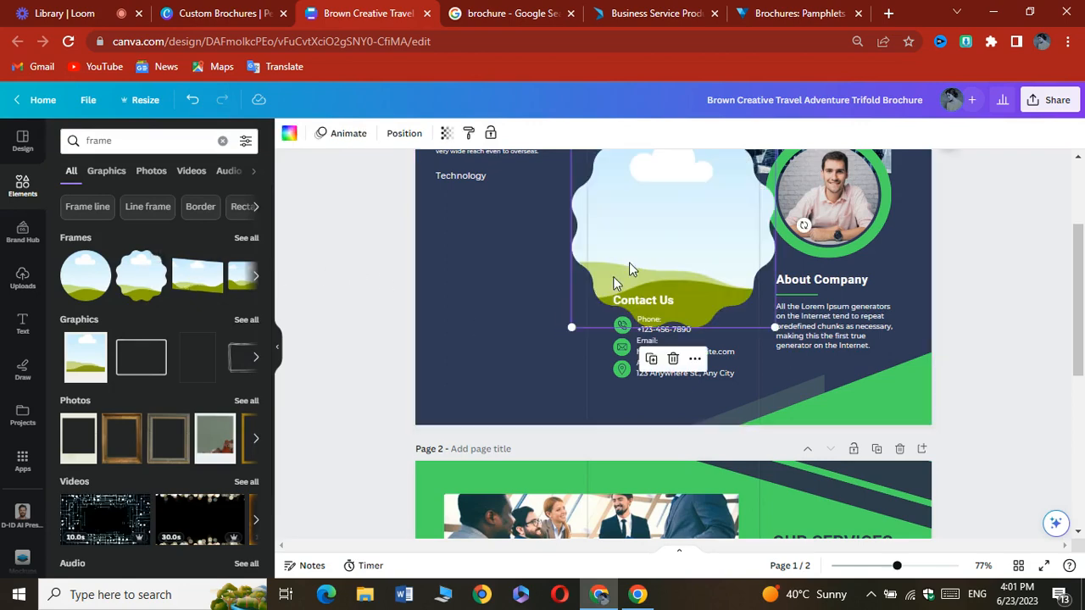
drag(630, 268, 440, 358)
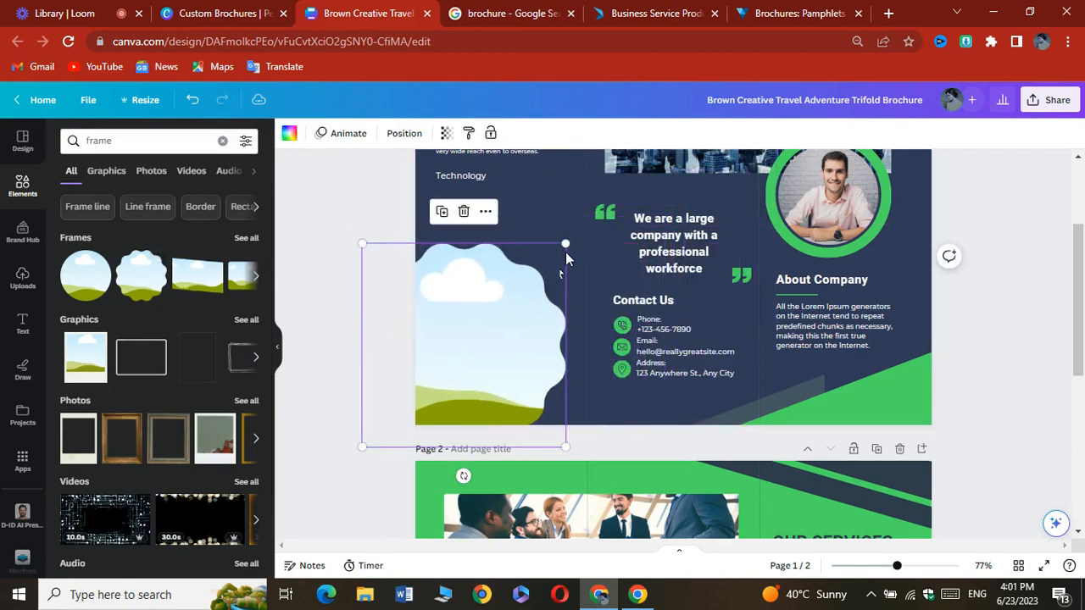
drag(565, 244, 601, 204)
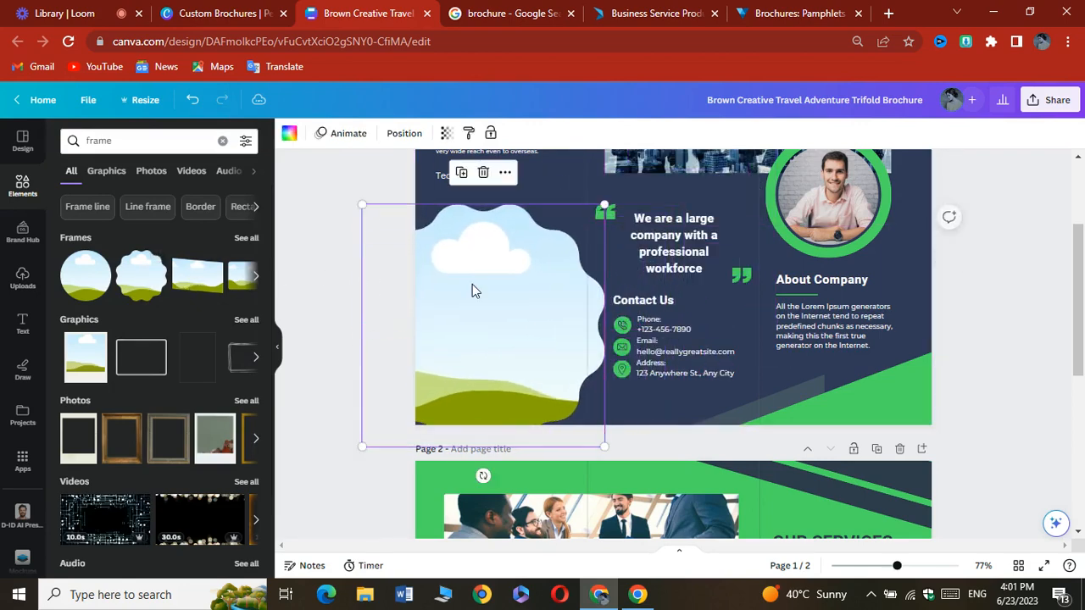
drag(472, 286, 473, 297)
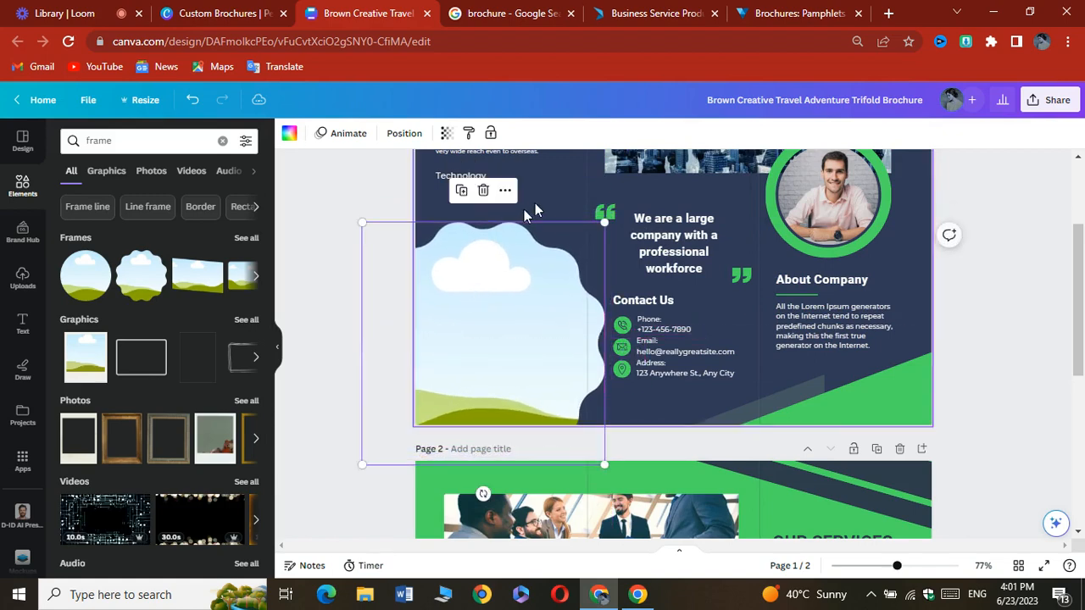
click(540, 198)
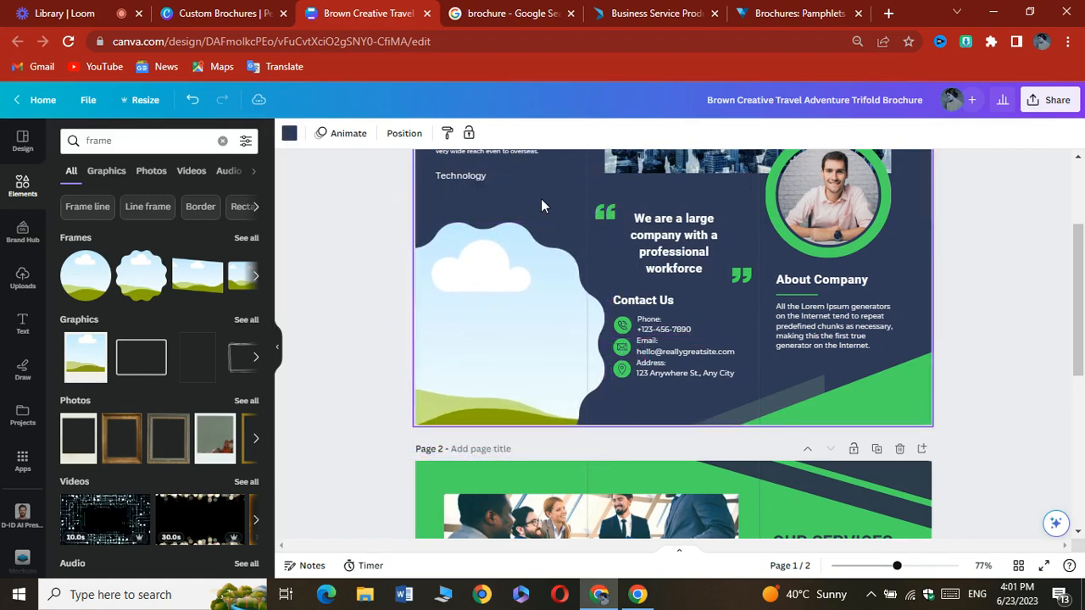
- Find photos for the empty frame by searching the elements library for "marketing" and showing only photos
click(222, 140)
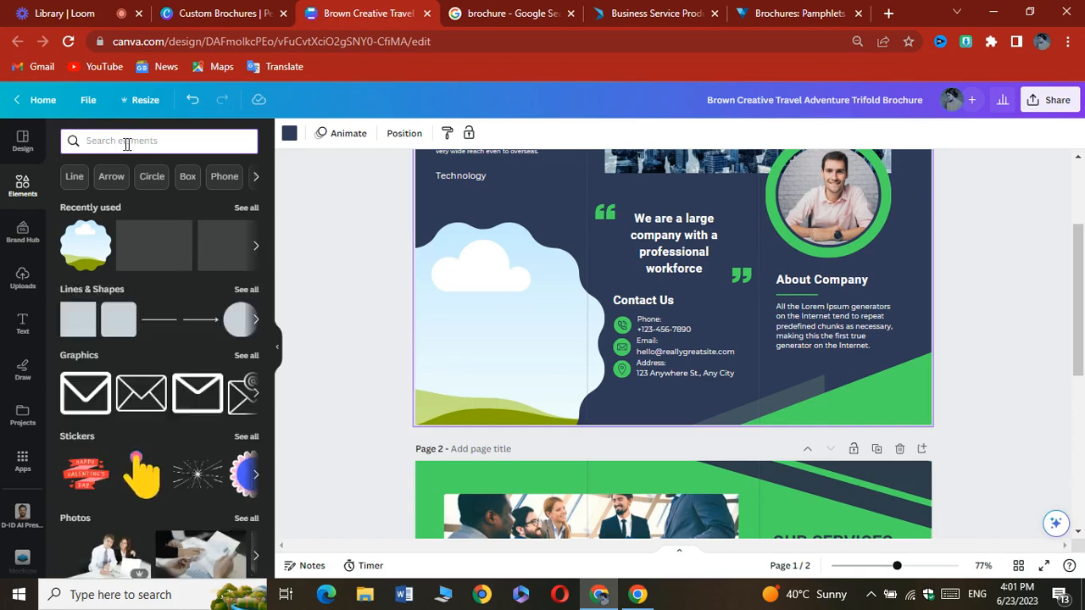
text(ma)
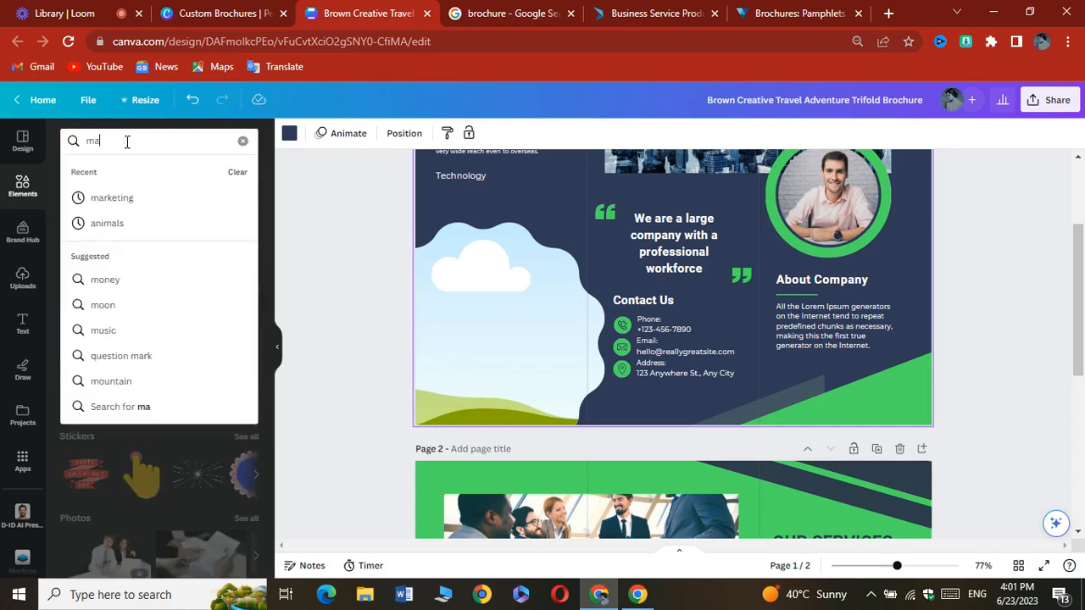
text(rketin)
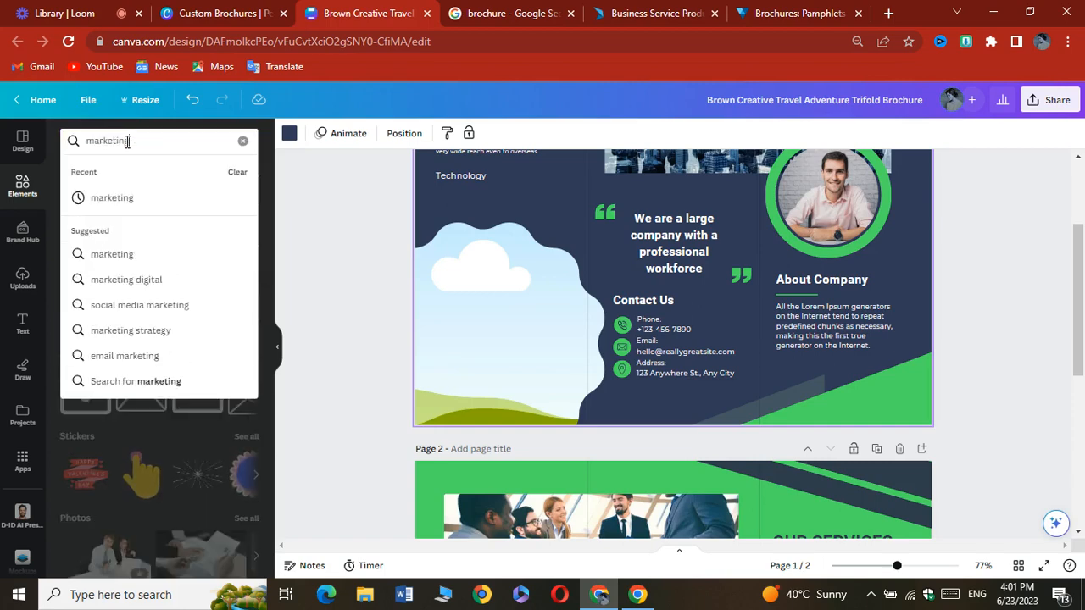
text(g)
key(Return)
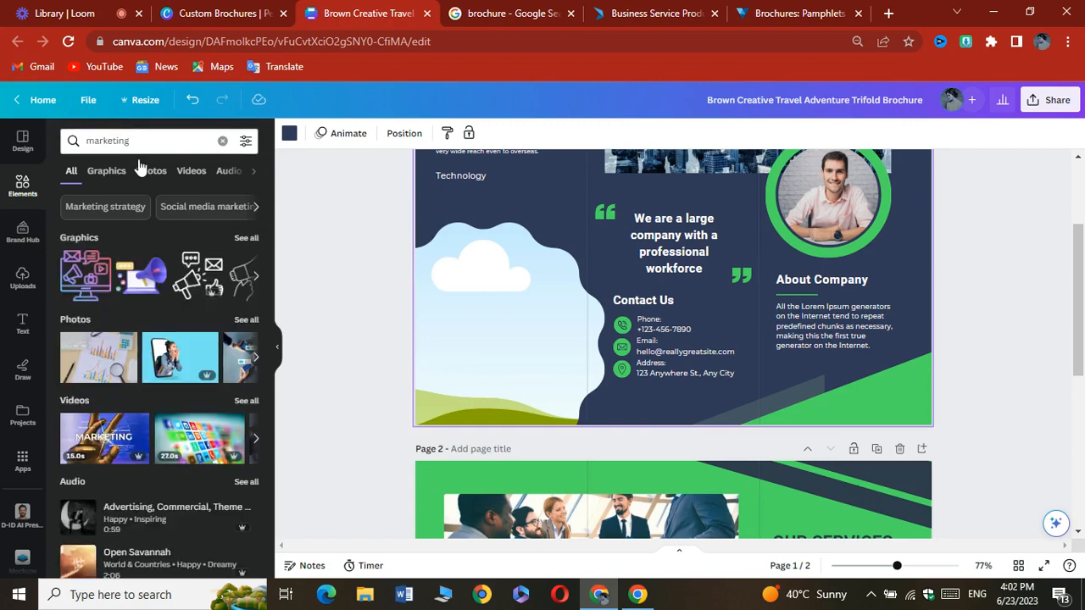
click(150, 171)
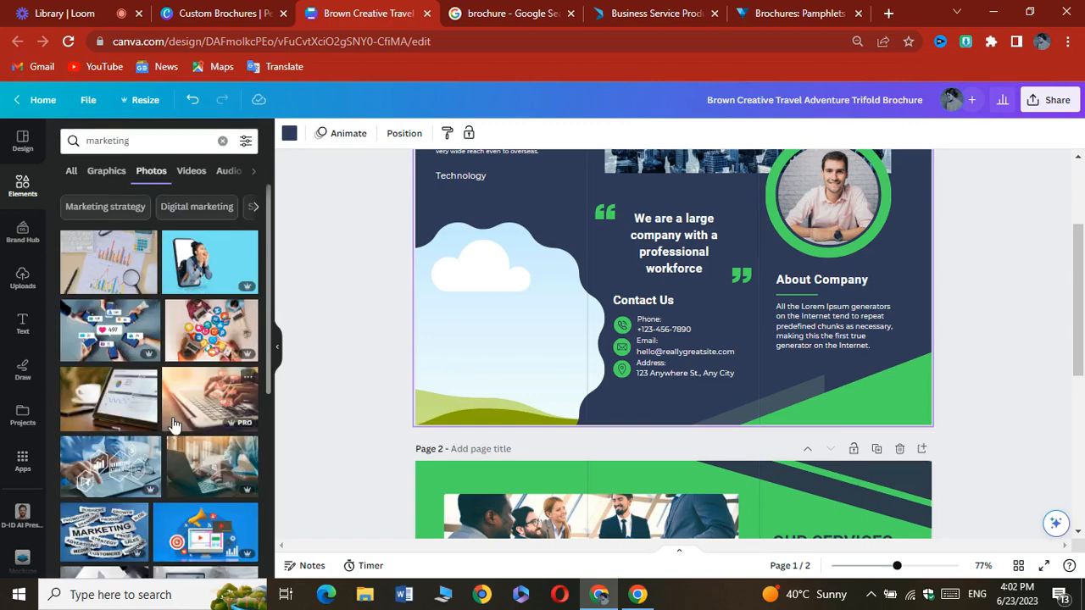
- Fill the scalloped frame on page 1 with the photo of torn paper strips reading "MARKETING"
scroll(172, 434, down, 1)
scroll(172, 434, up, 1)
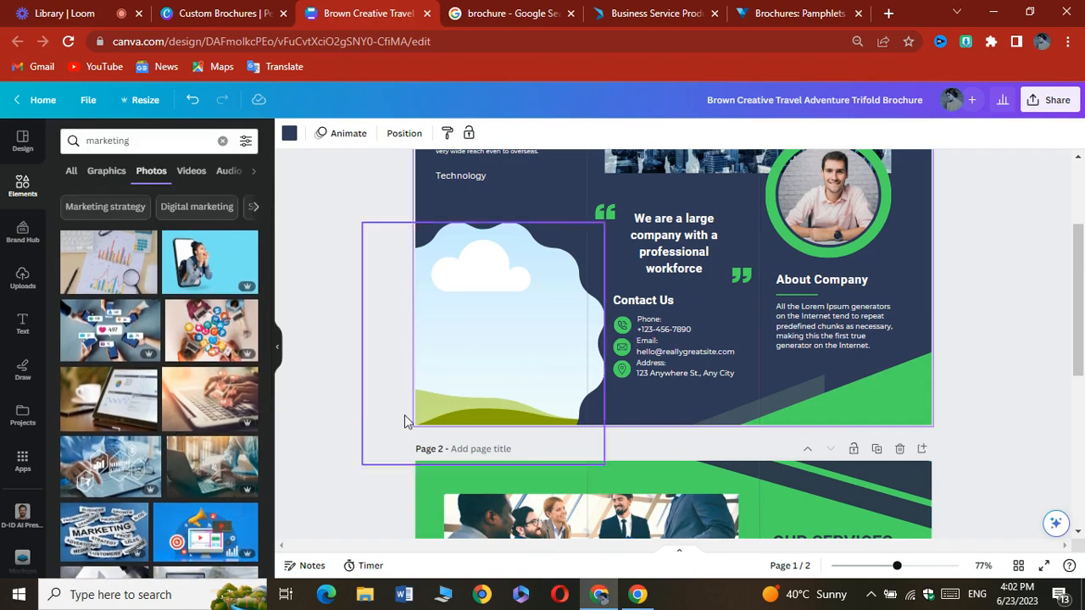
scroll(129, 481, down, 2)
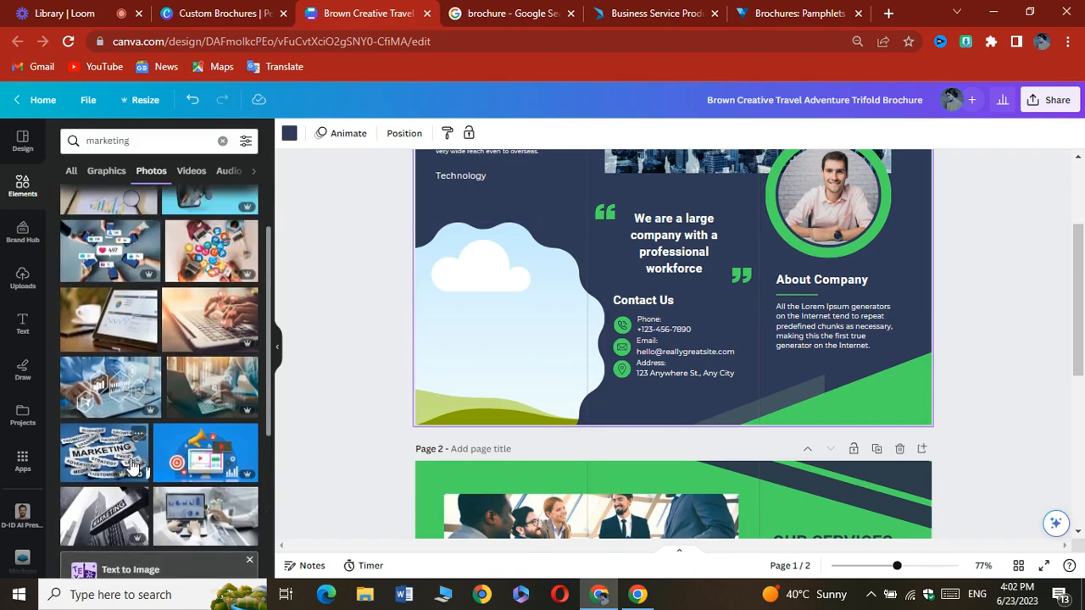
drag(85, 466, 381, 274)
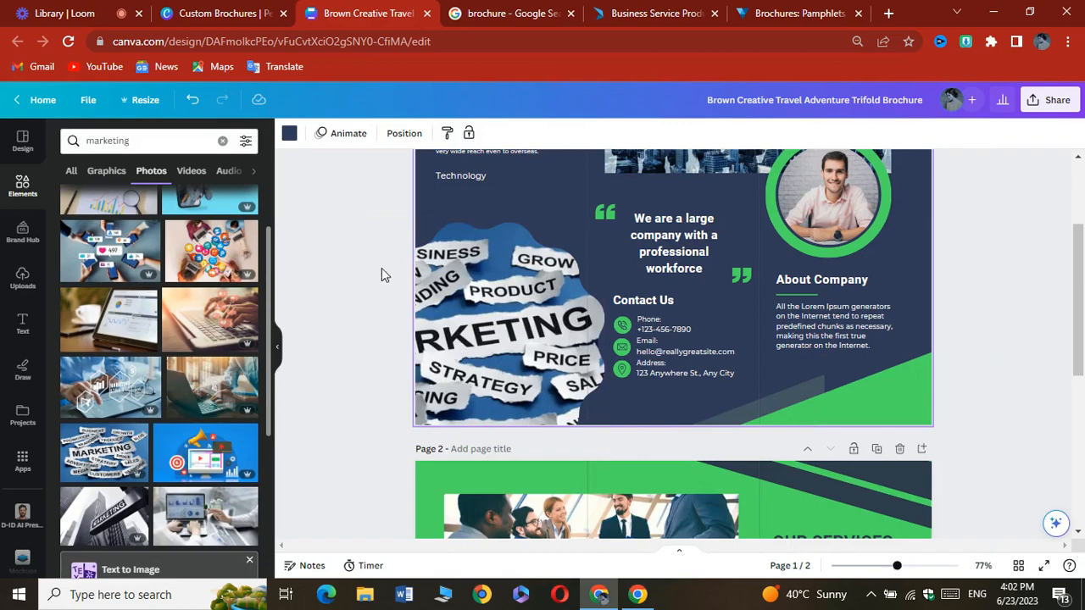
click(375, 220)
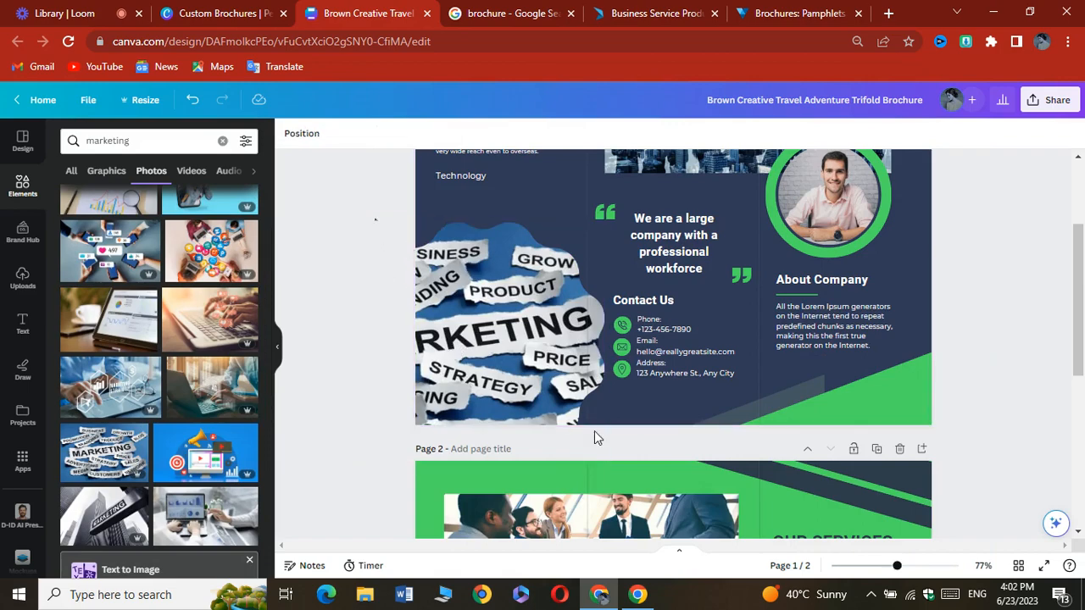
- Recolor the green angled shape in page 1's upper-right corner to a very dark navy
scroll(594, 436, up, 2)
click(840, 203)
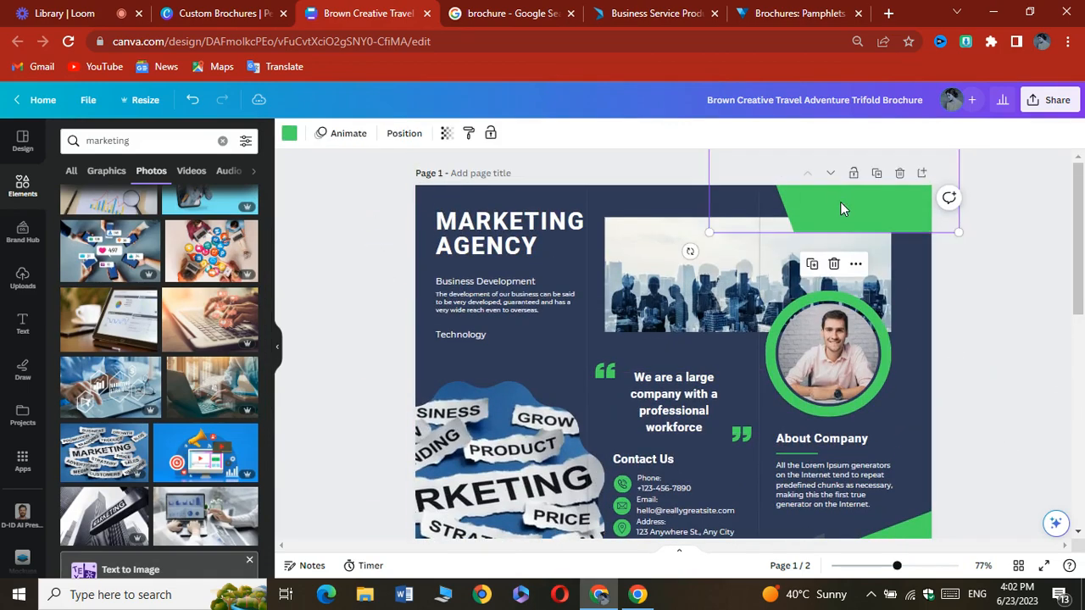
click(289, 133)
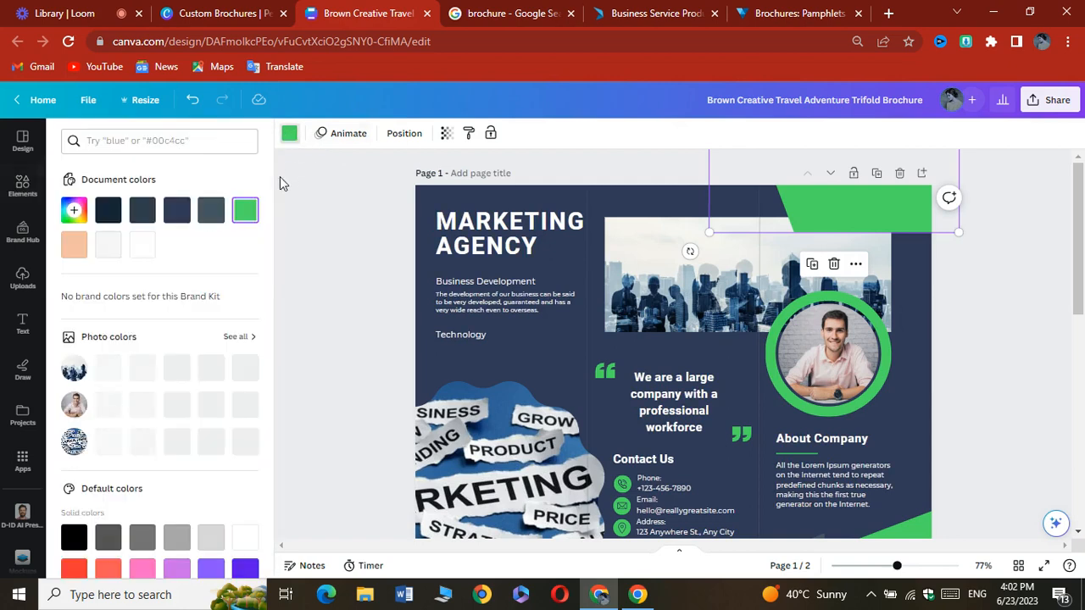
click(108, 441)
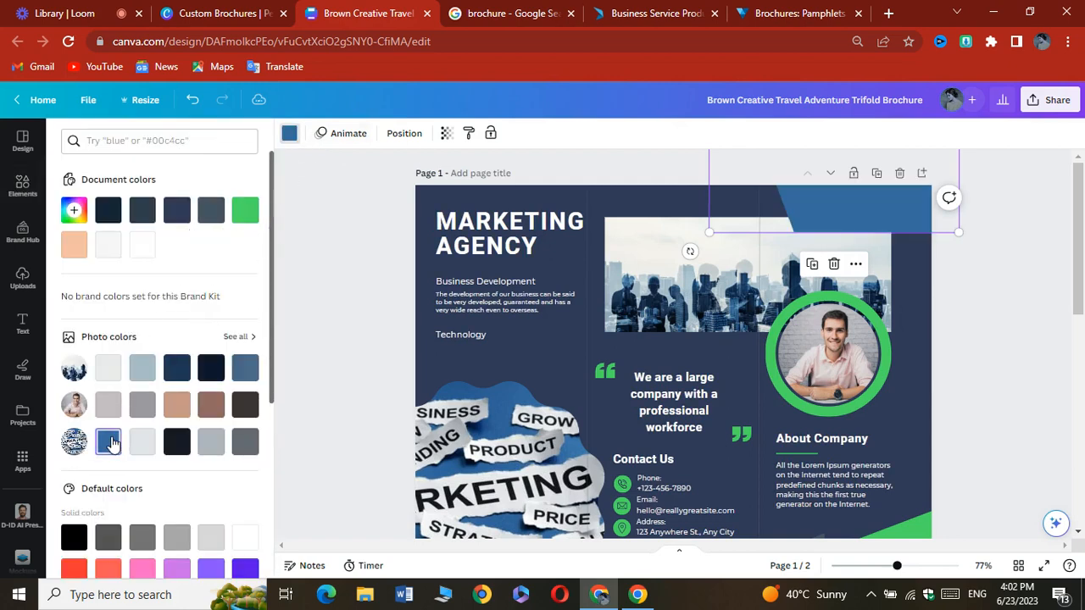
click(212, 369)
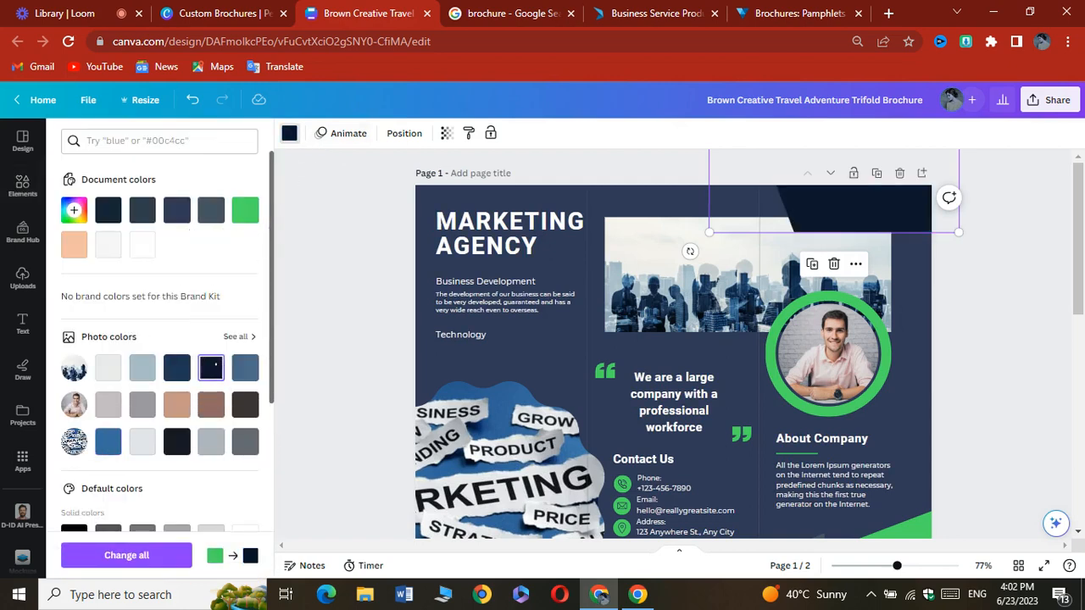
click(354, 331)
- Remove the man's portrait from the green-ringed round frame on page 1, keeping the frame
click(817, 337)
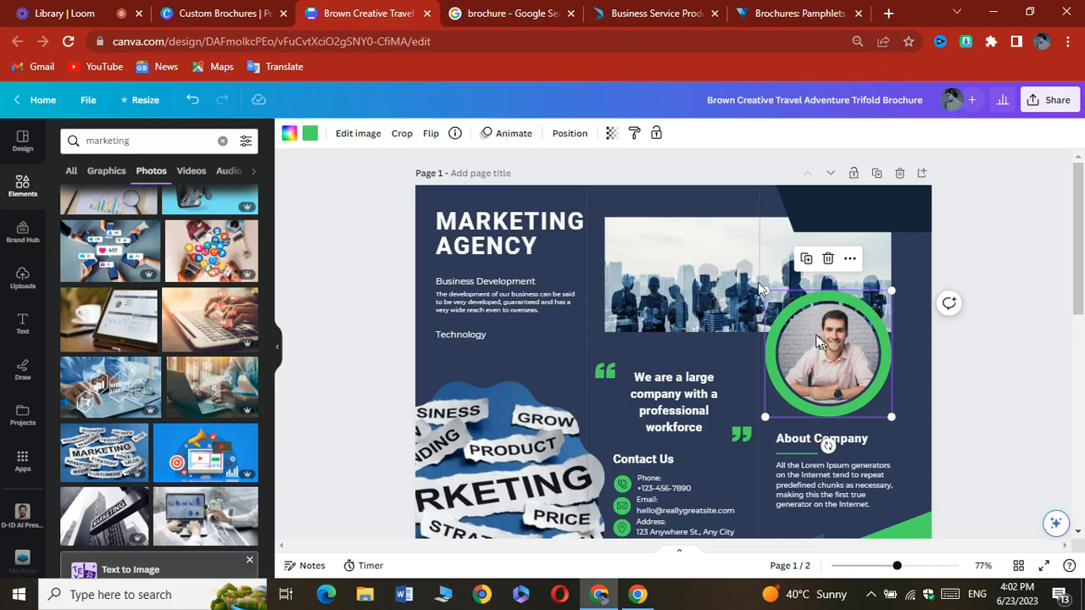
click(828, 258)
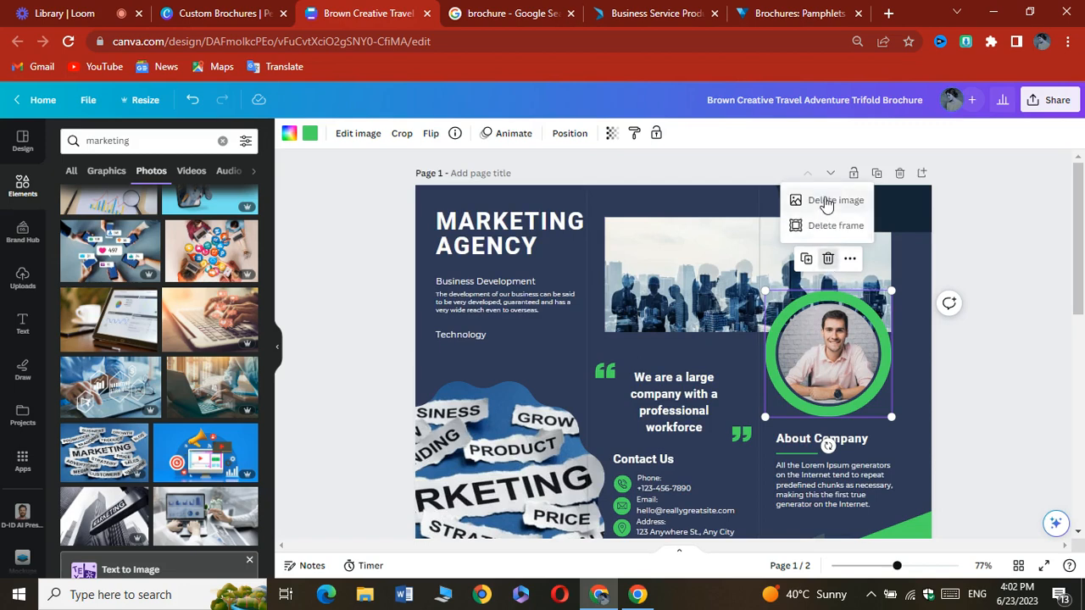
click(826, 202)
- Search the photos for "man" and fill the round frame with the black-and-white portrait of a smiling young man
click(222, 141)
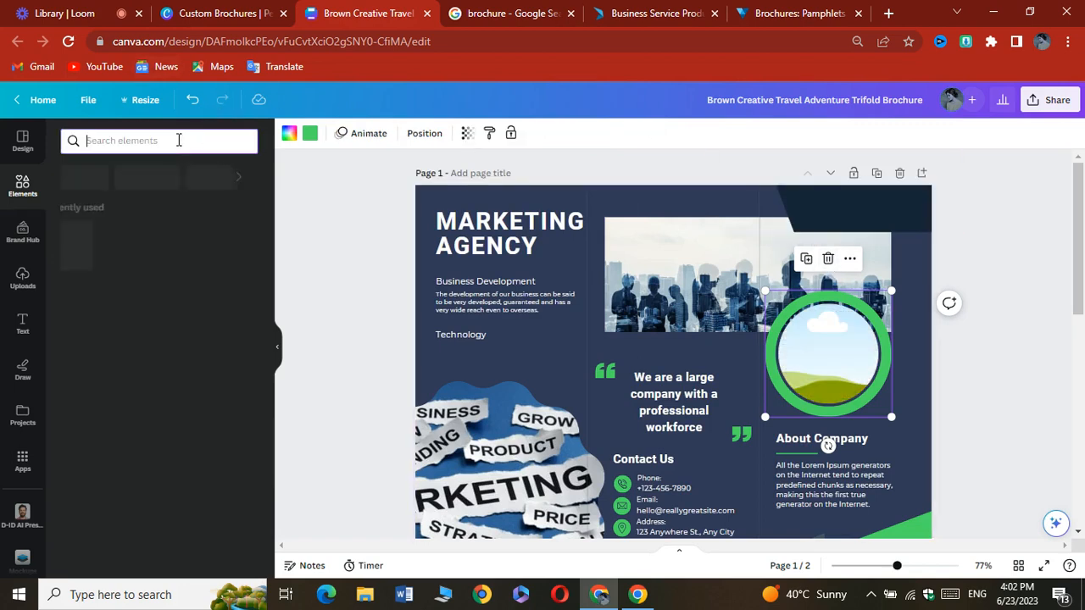
text(man)
key(Return)
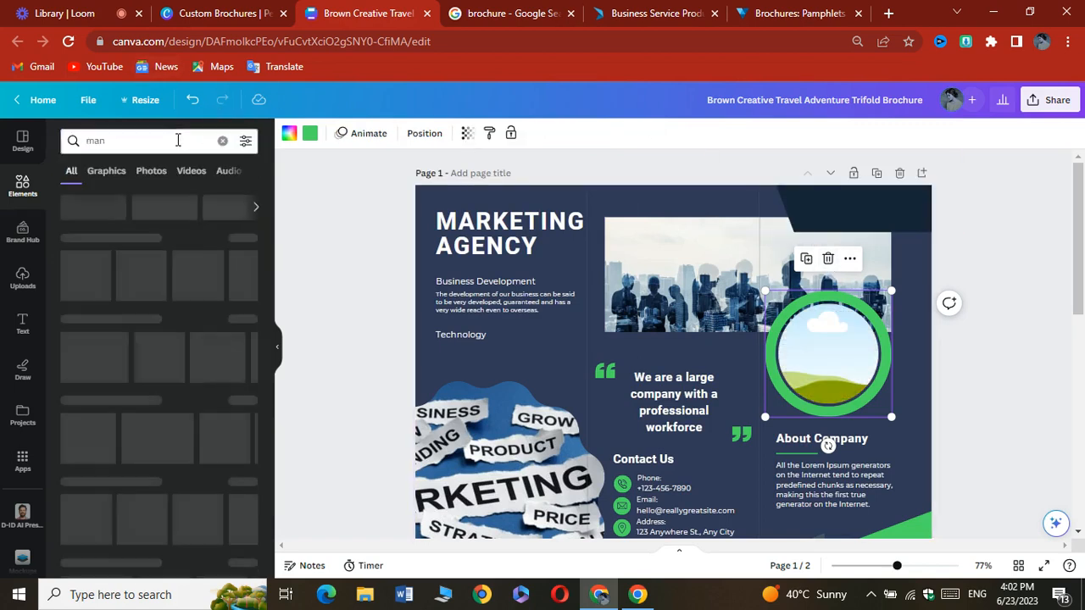
click(153, 173)
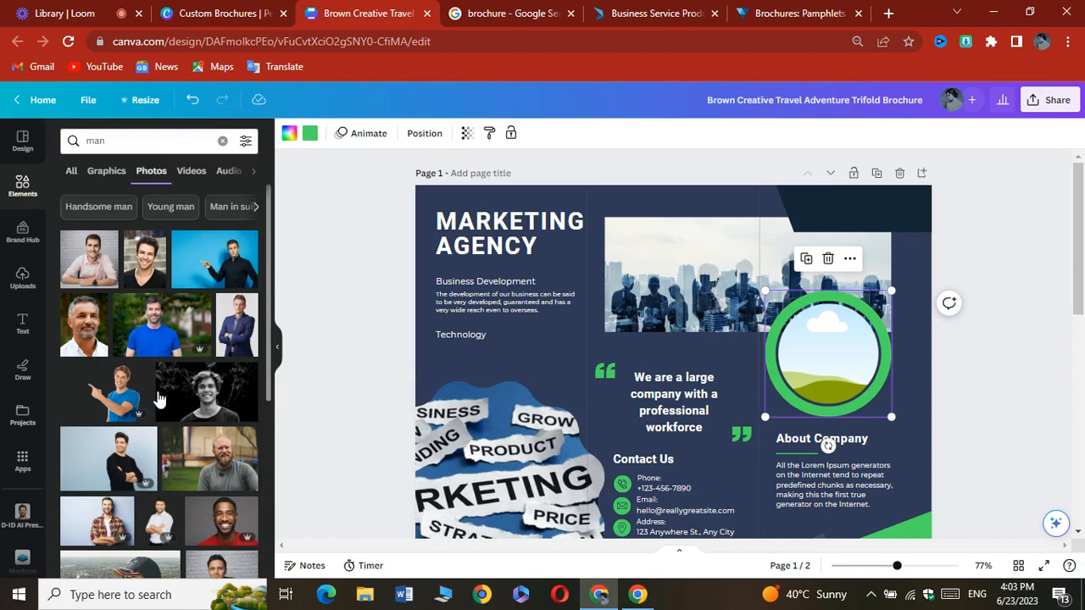
scroll(178, 415, down, 2)
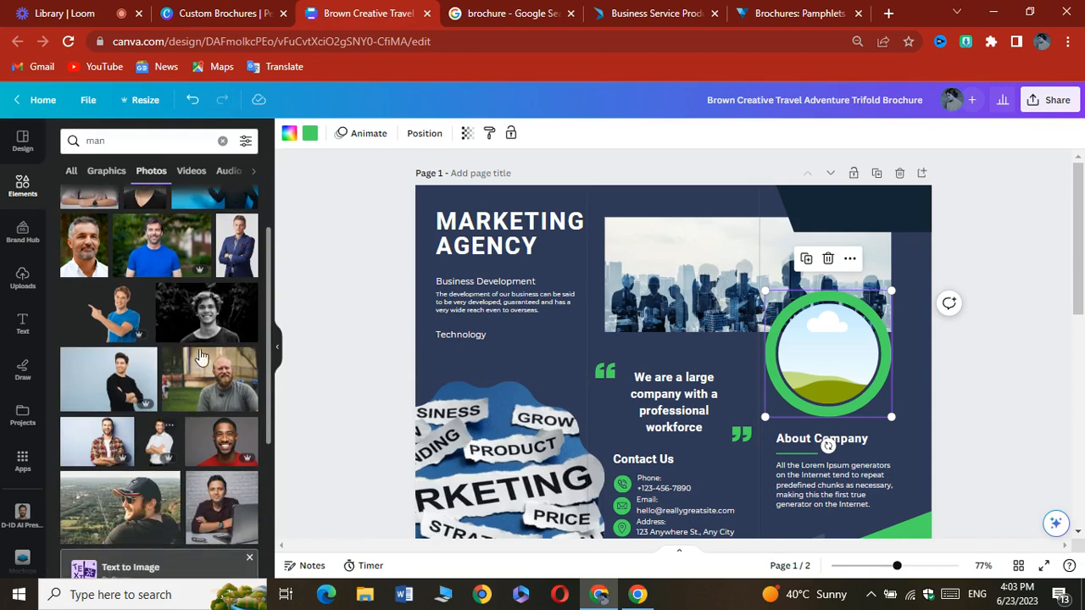
drag(199, 326, 823, 364)
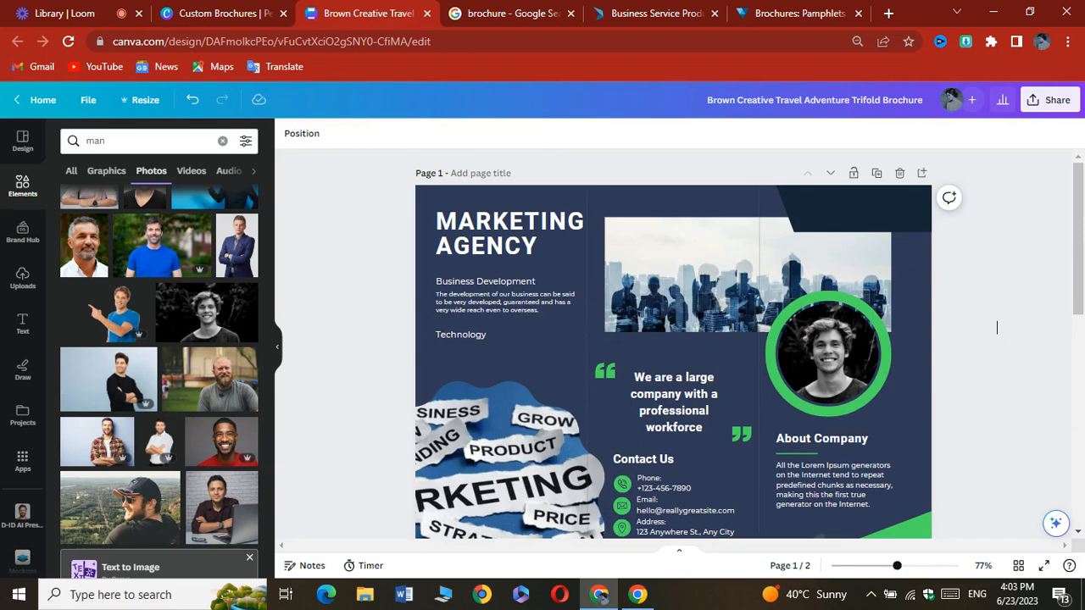
scroll(833, 431, down, 1)
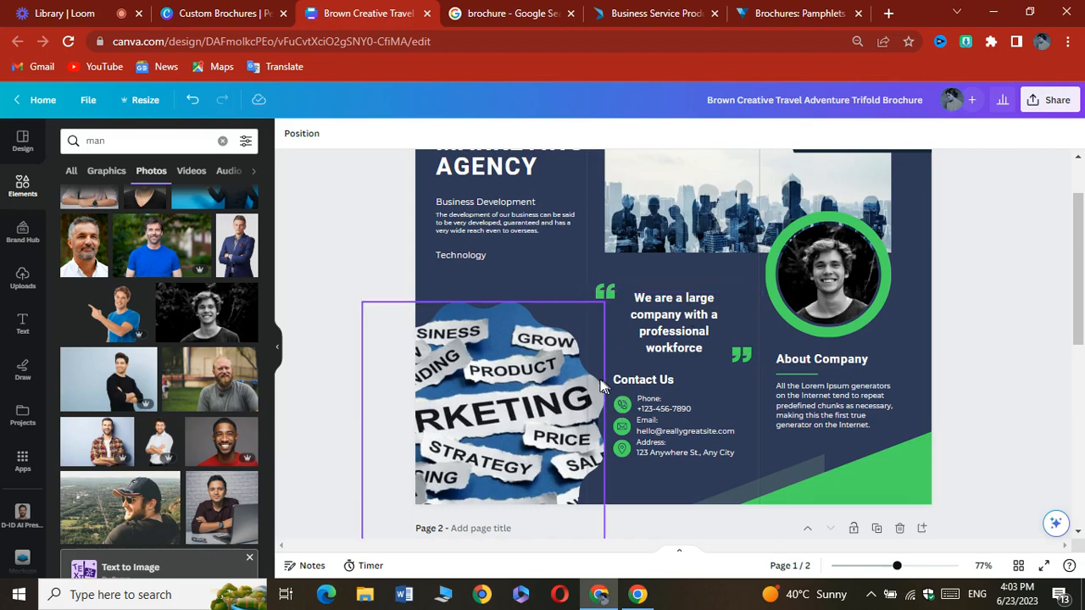
click(665, 430)
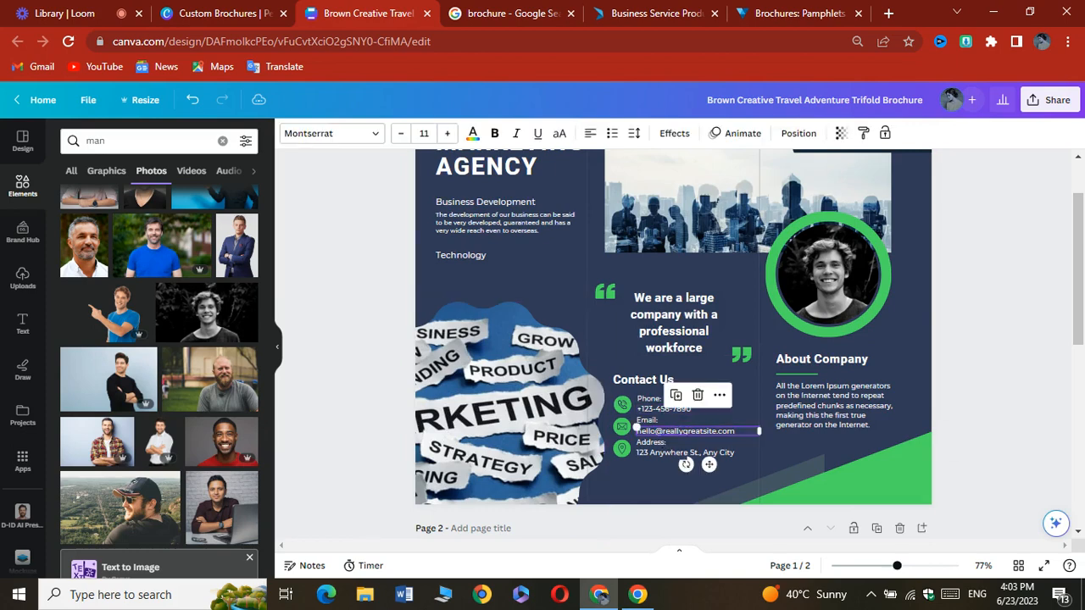
click(667, 453)
click(313, 248)
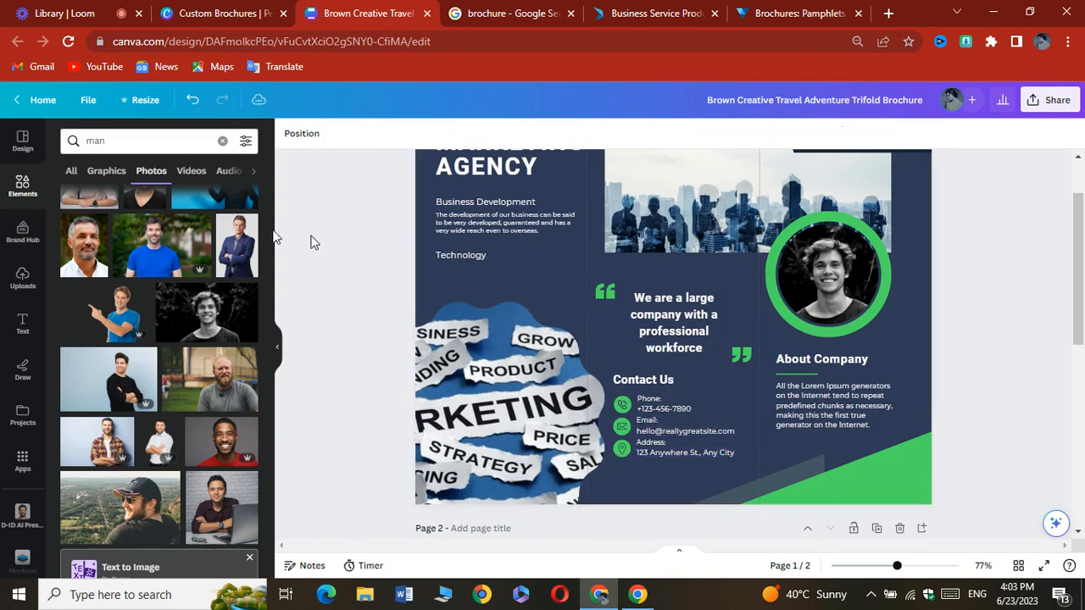
- Search the elements library for "instagram" and show only graphics
click(223, 141)
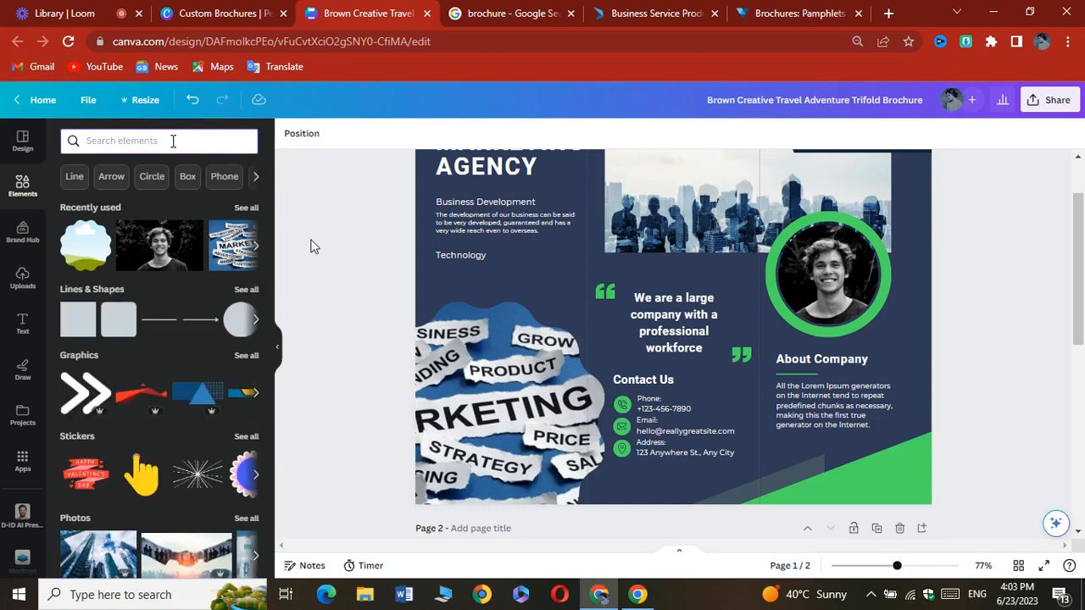
text(insta)
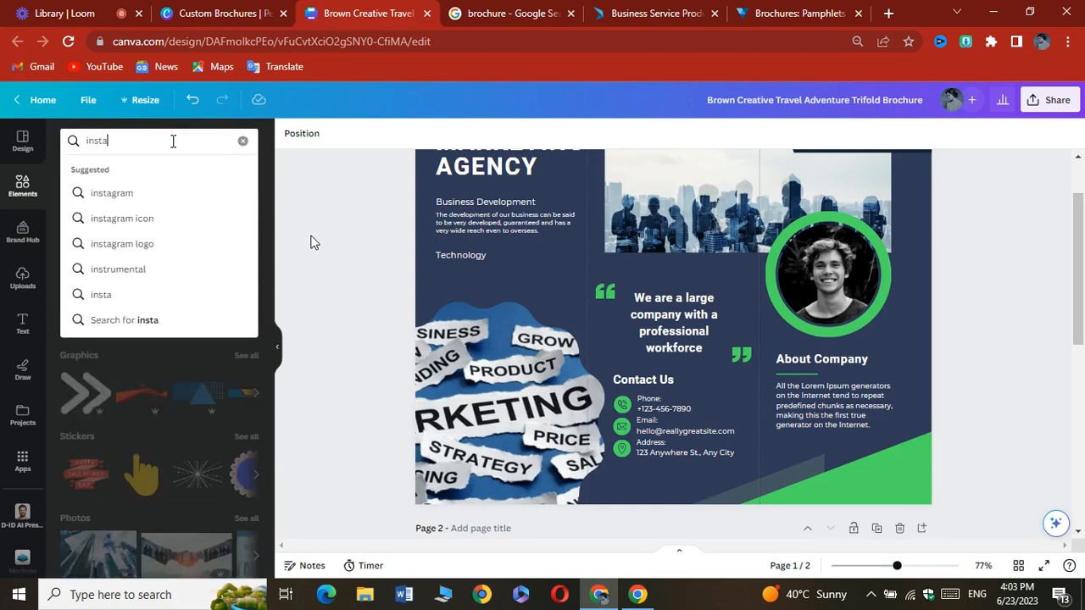
click(114, 193)
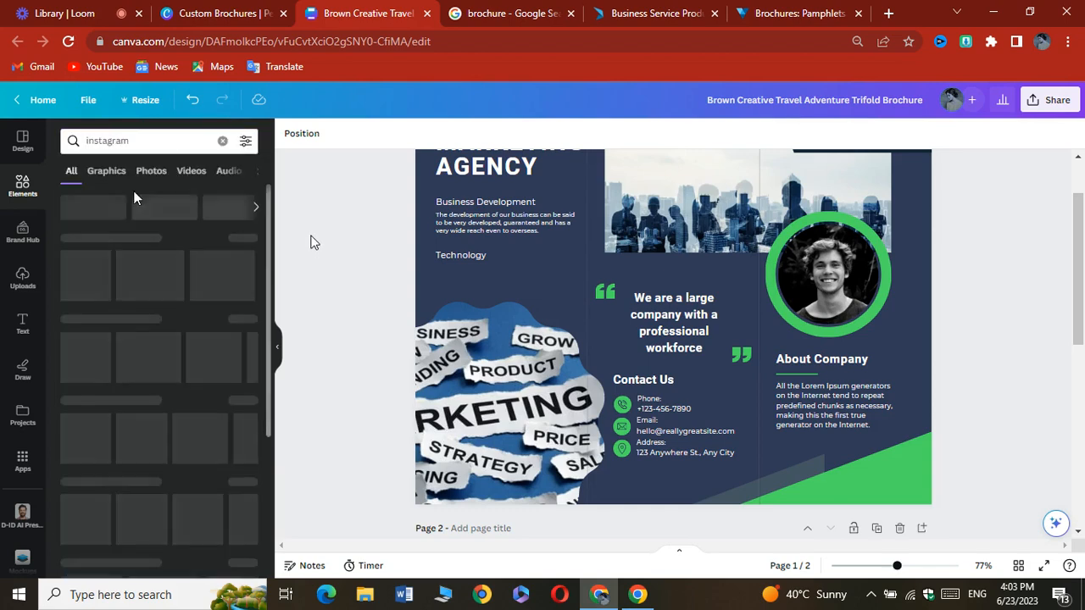
click(107, 172)
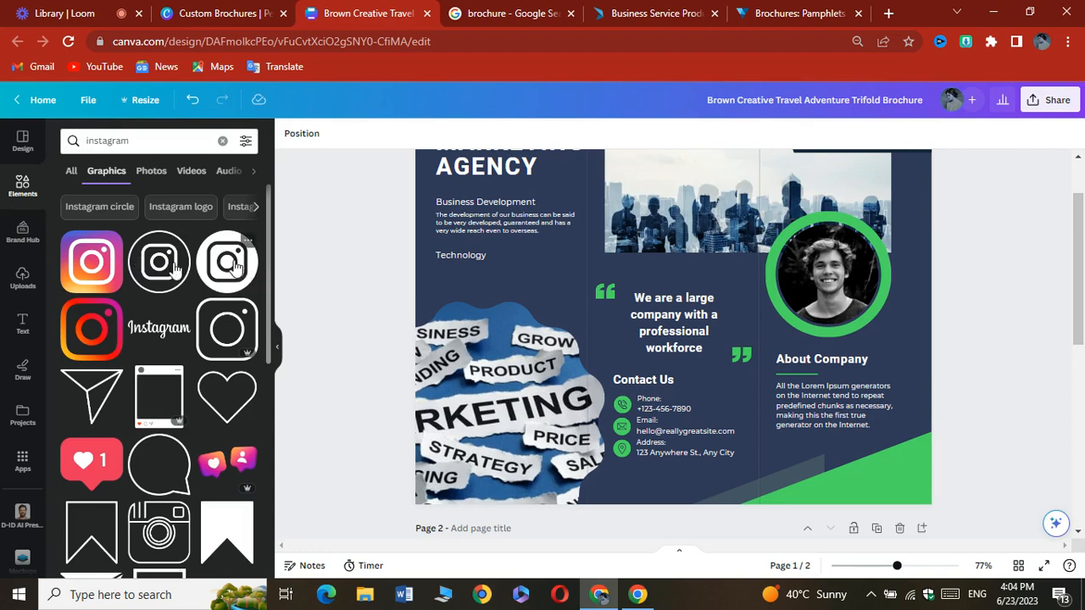
- Add the solid round Instagram icon, shrink it to fit below the address icon under Contact Us, and color it green
drag(227, 261, 566, 351)
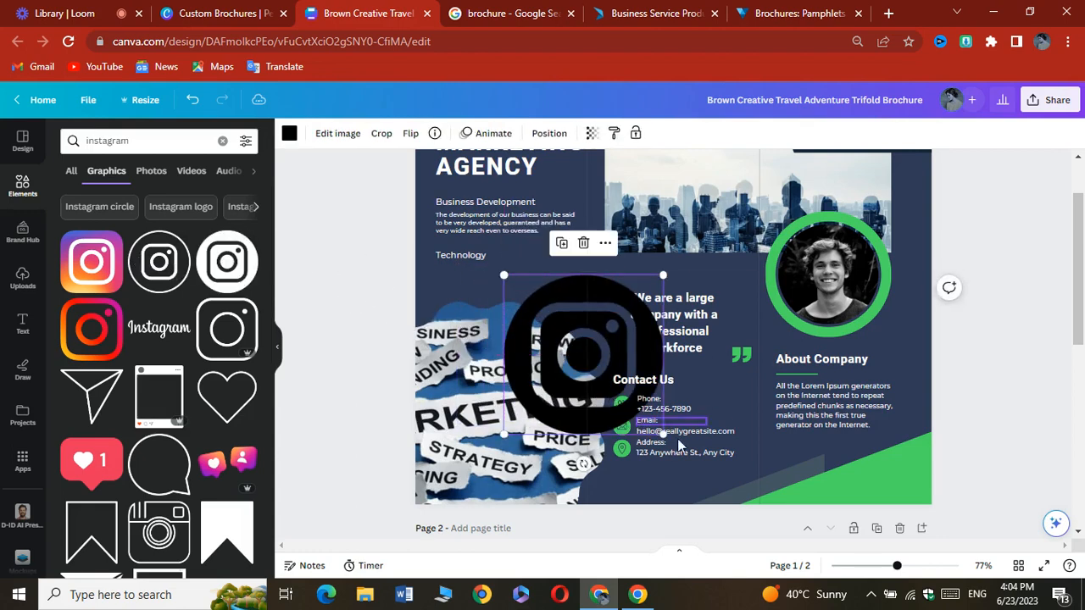
drag(663, 434, 620, 476)
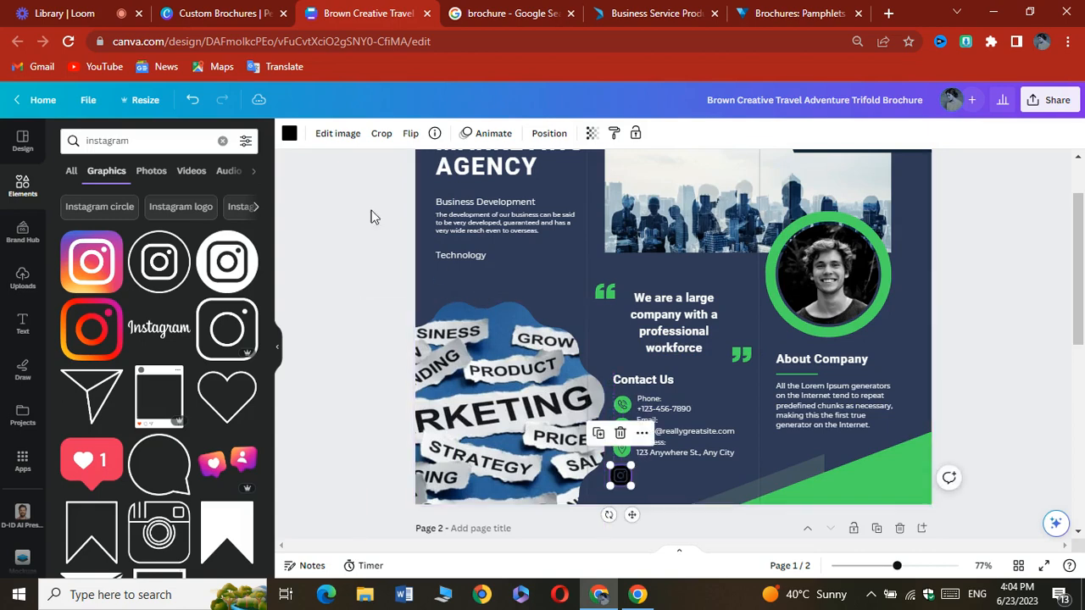
click(289, 133)
click(73, 245)
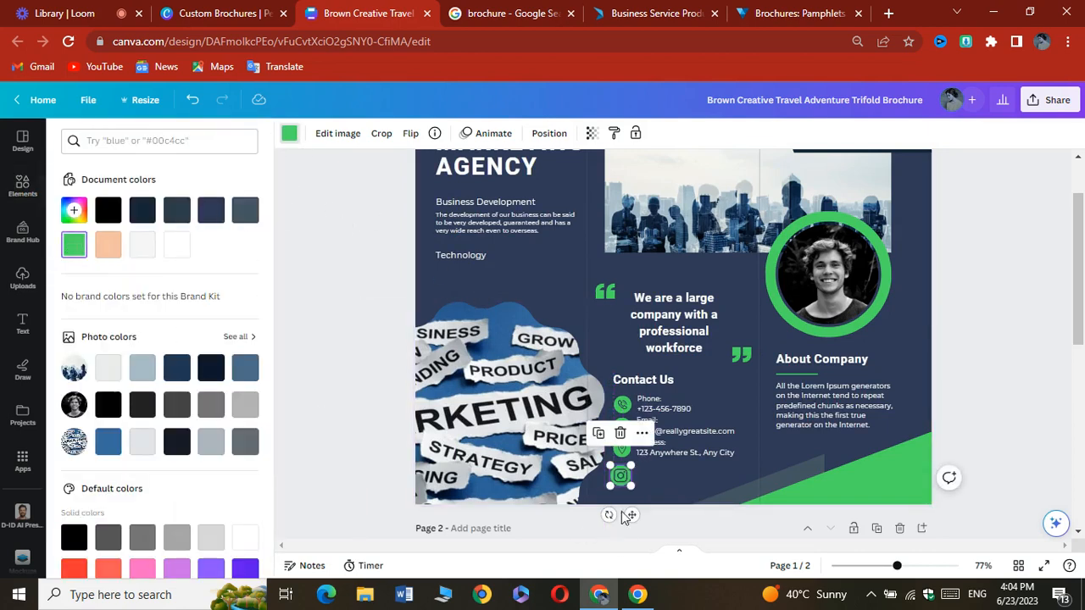
click(642, 479)
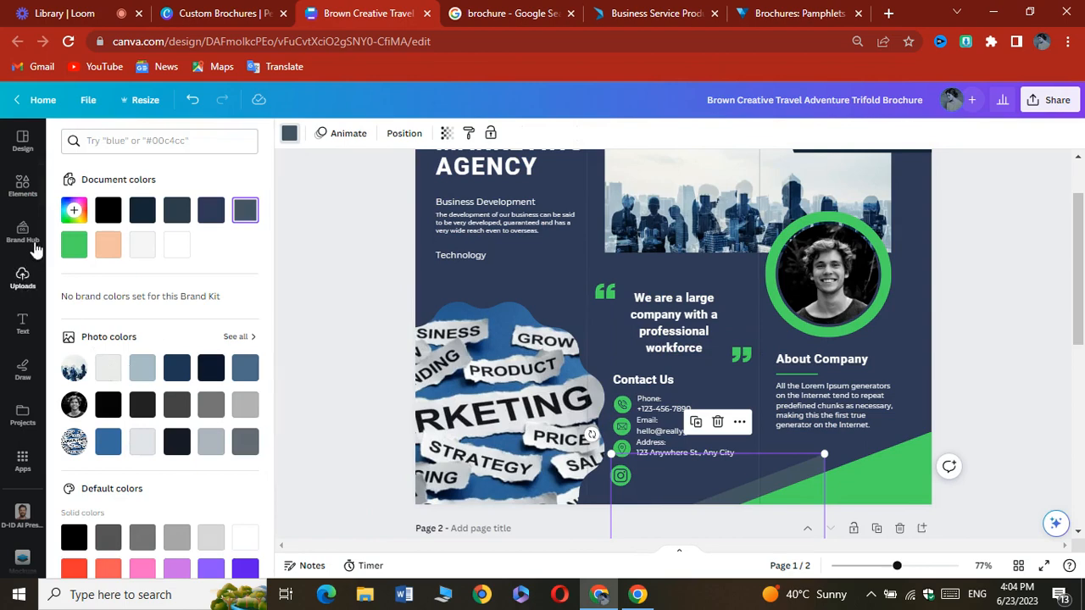
- Add body text reading "marketingcompany." at size 14.5 and place it beside the Instagram icon
click(23, 277)
click(23, 322)
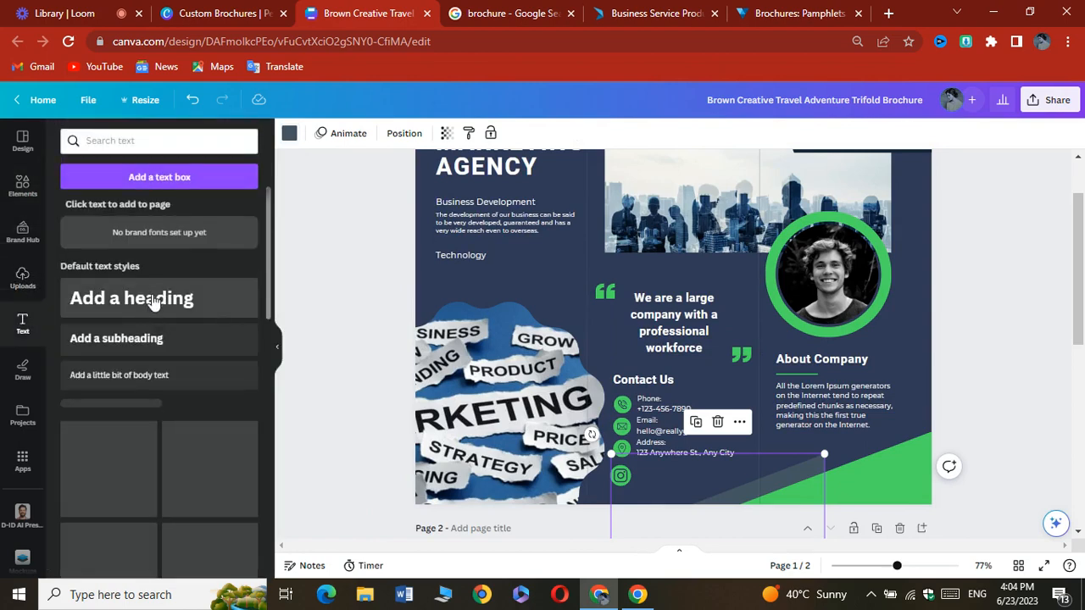
click(155, 373)
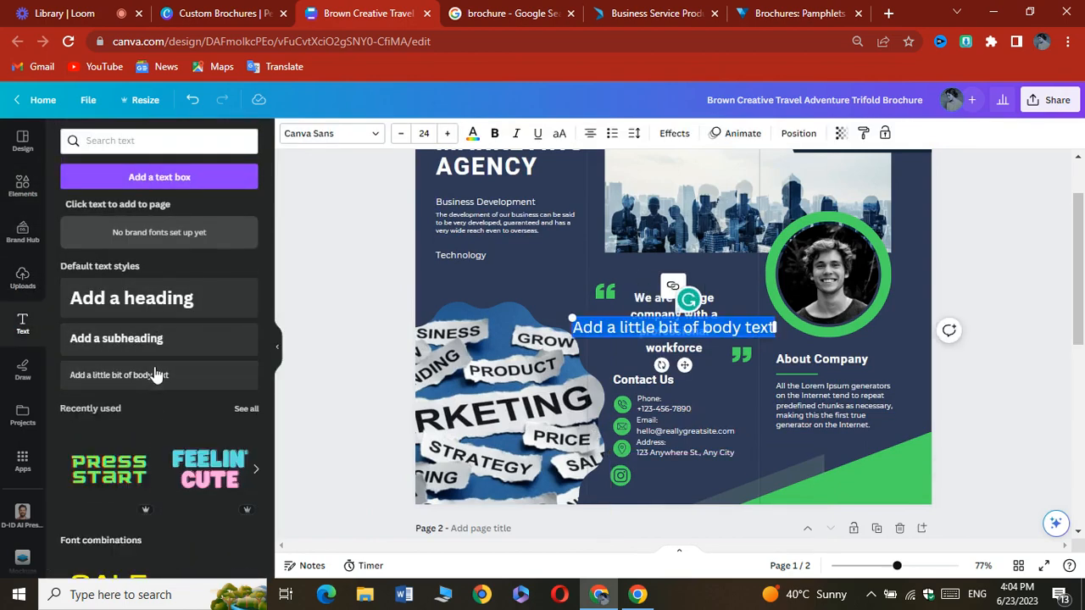
key(BackSpace)
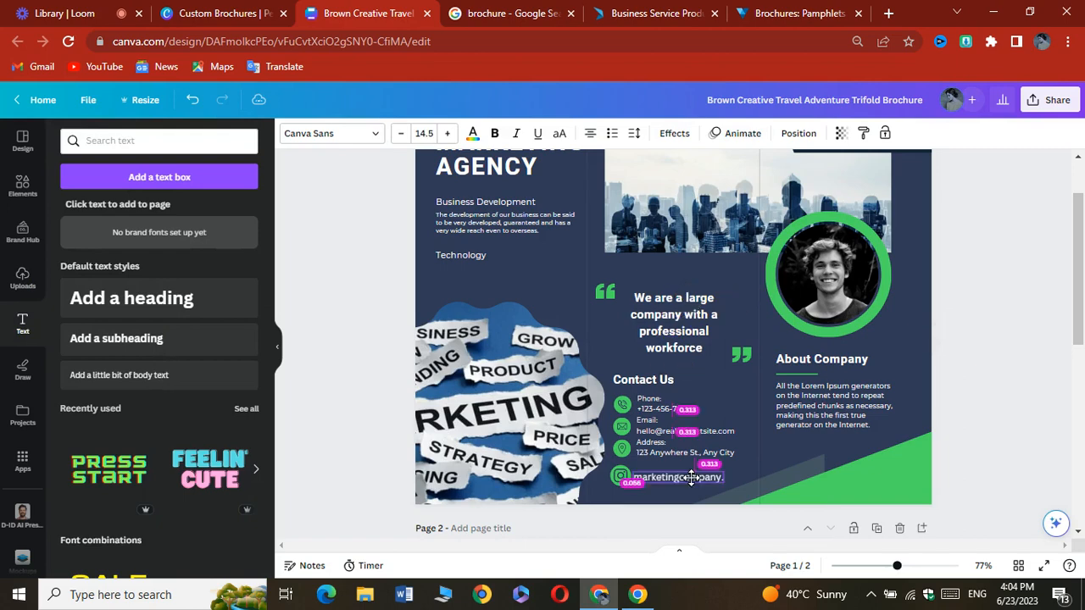
drag(692, 474, 694, 475)
click(744, 472)
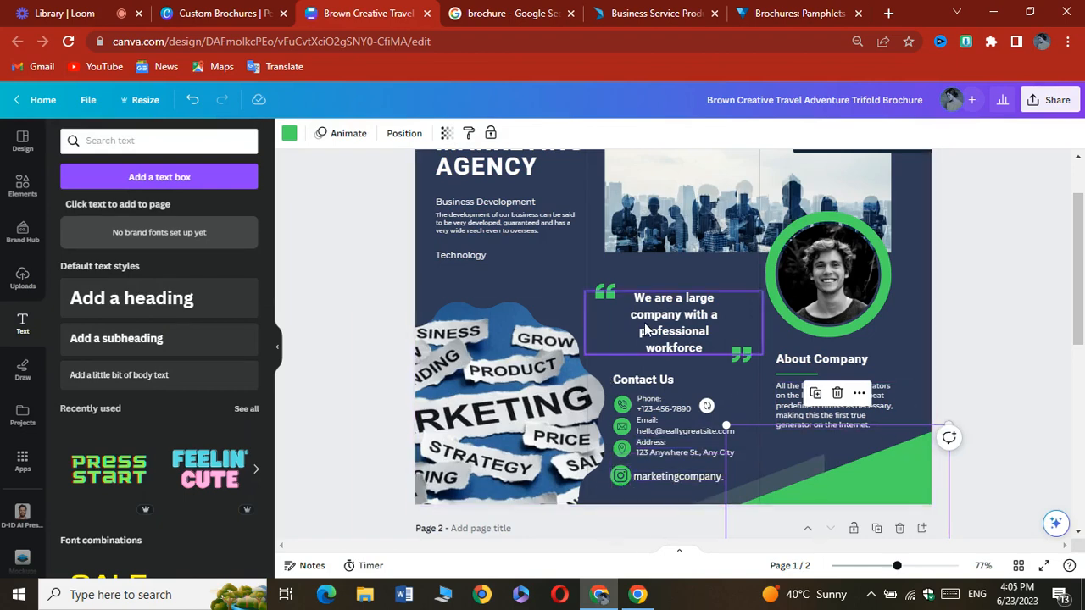
- Try deleting the photo of business silhouettes over a city on page 1, and undo the deletion
scroll(644, 323, down, 2)
scroll(644, 323, up, 4)
click(687, 269)
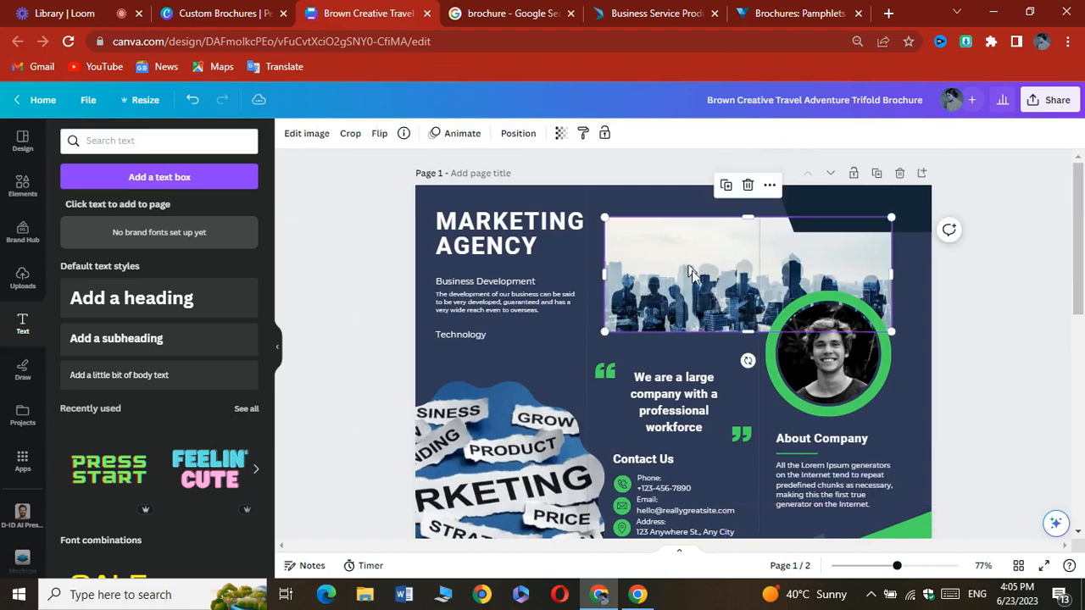
right_click(692, 269)
click(749, 186)
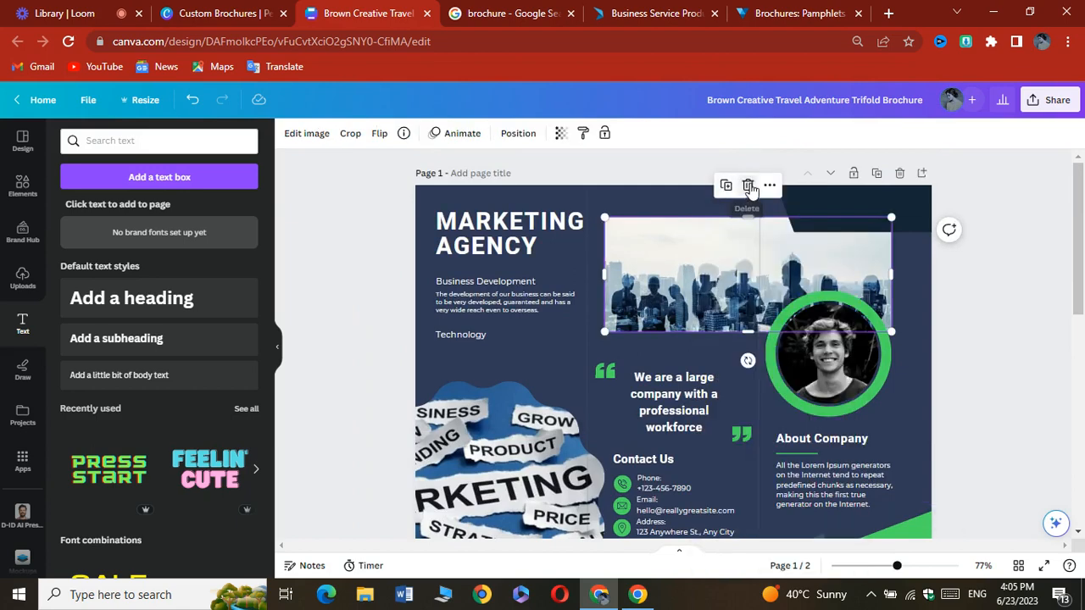
click(749, 185)
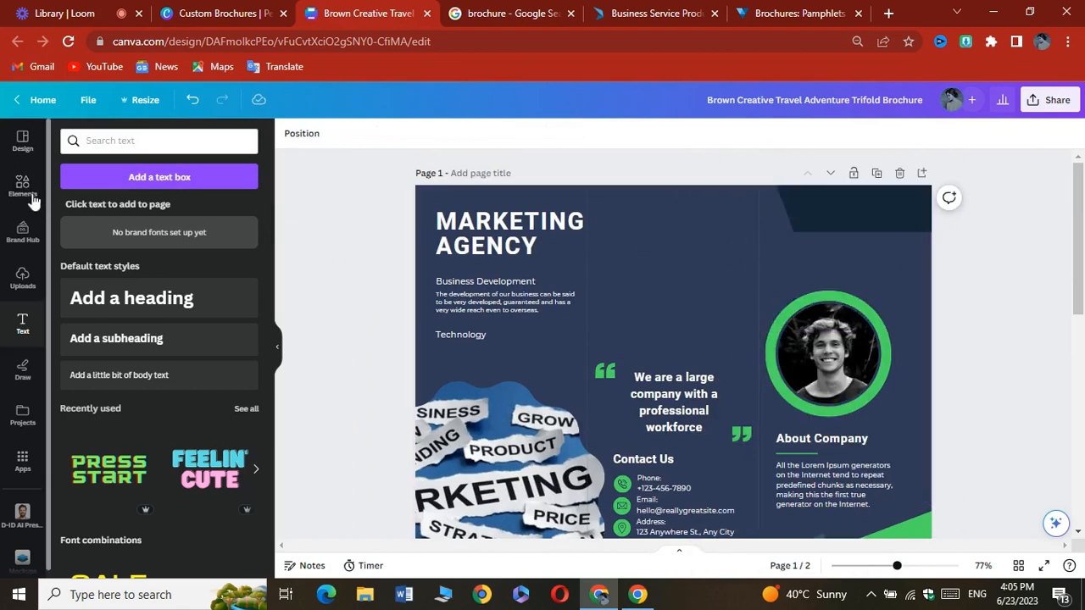
click(192, 100)
- Review the finished layout, text and images on both pages of the brochure
scroll(771, 298, down, 1)
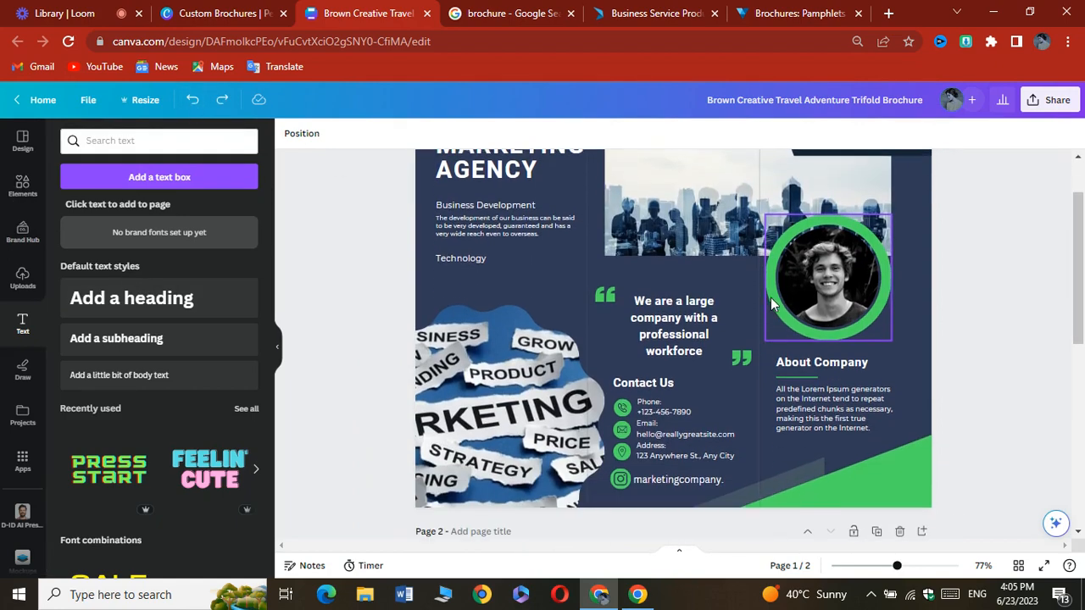
scroll(764, 298, down, 6)
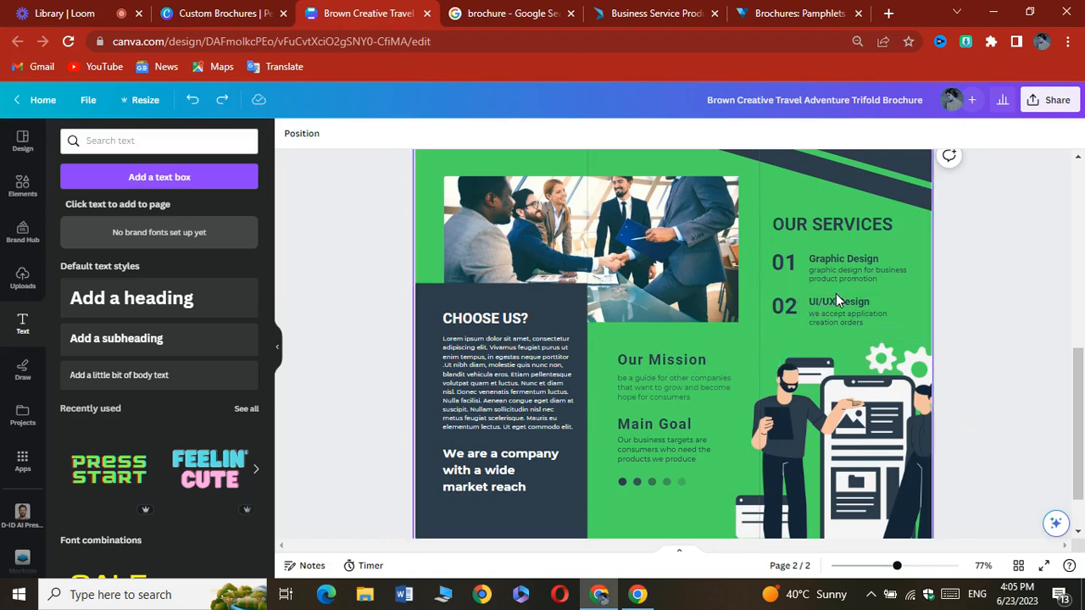
scroll(688, 251, down, 1)
scroll(615, 290, up, 2)
scroll(615, 290, down, 1)
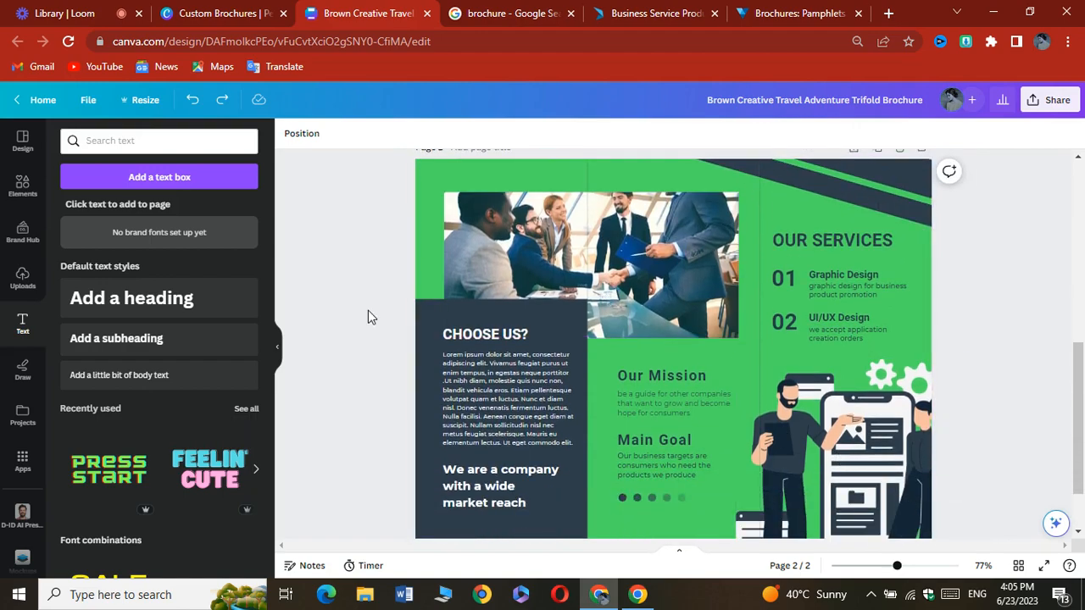
scroll(607, 384, down, 1)
scroll(612, 385, up, 5)
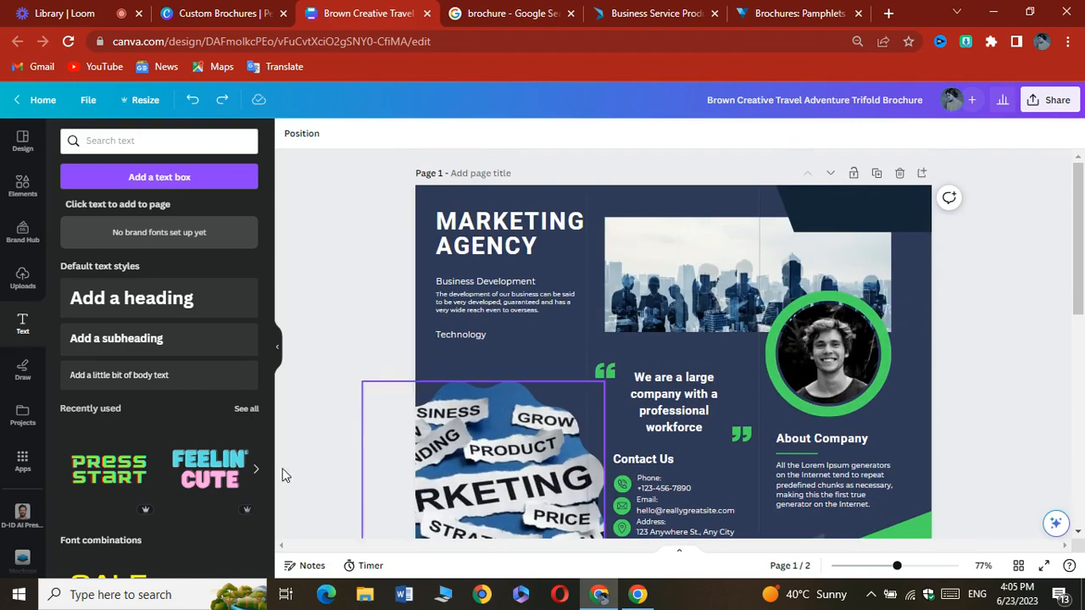